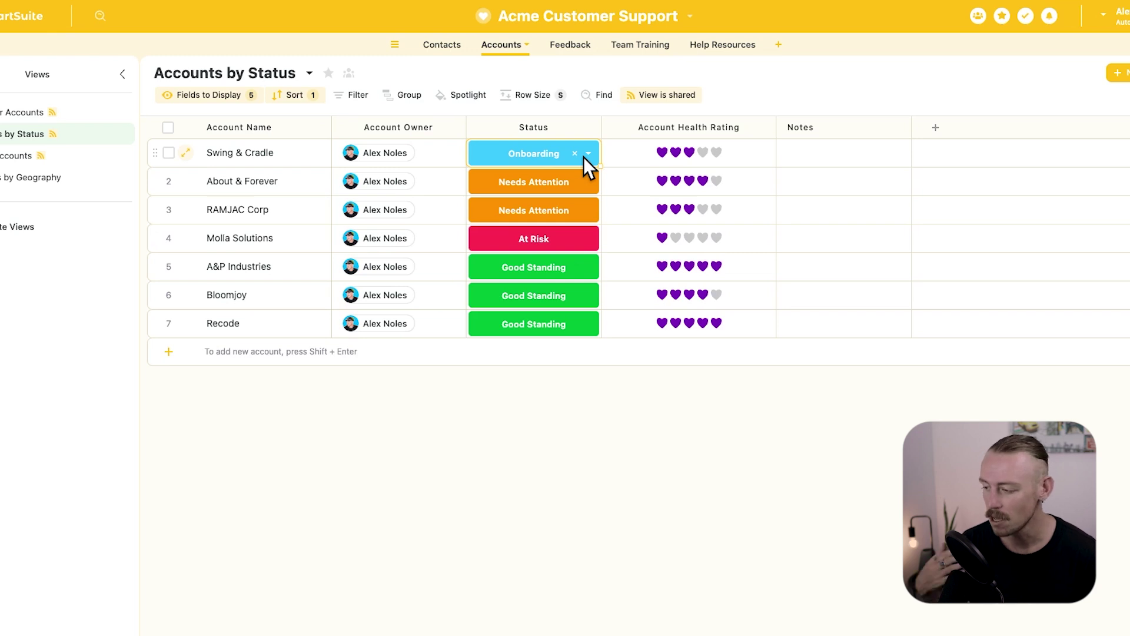
Step: Create the first automation in Acme Customer Support's Automations with a 'When a record is updated' trigger
{"action": "left_click", "coordinate": [690, 18]}
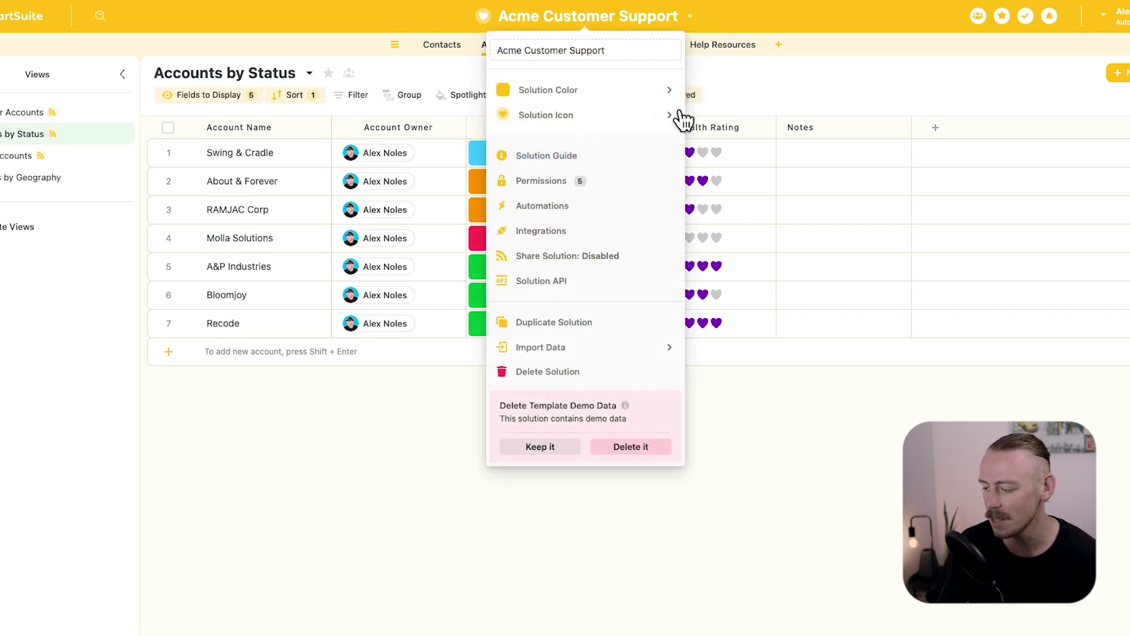
{"action": "left_click", "coordinate": [542, 205]}
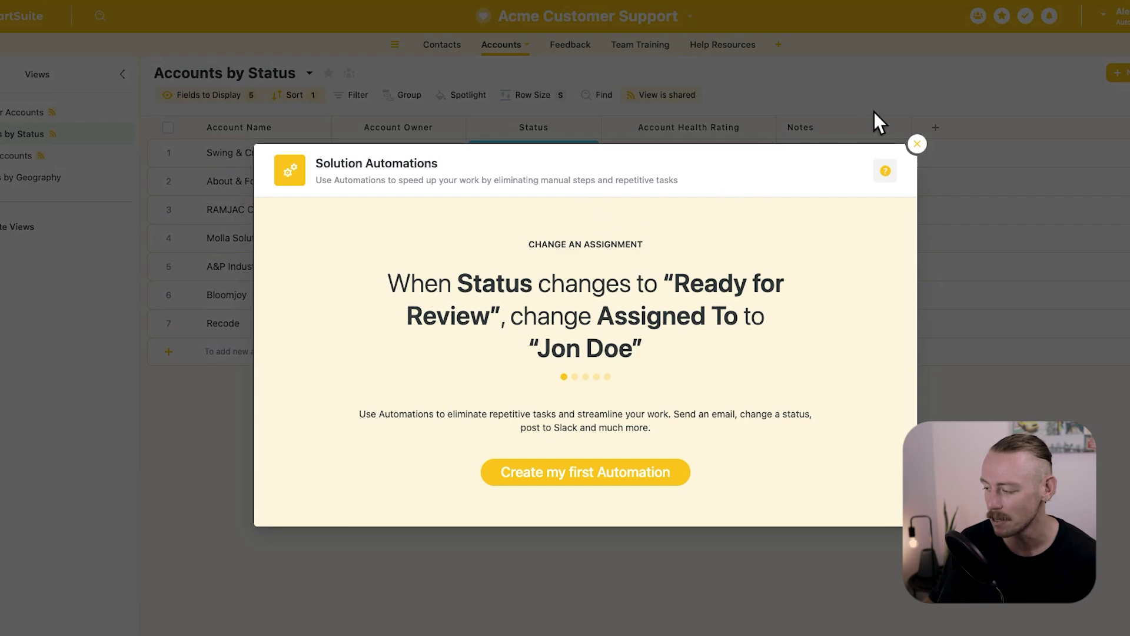
{"action": "left_click", "coordinate": [636, 473]}
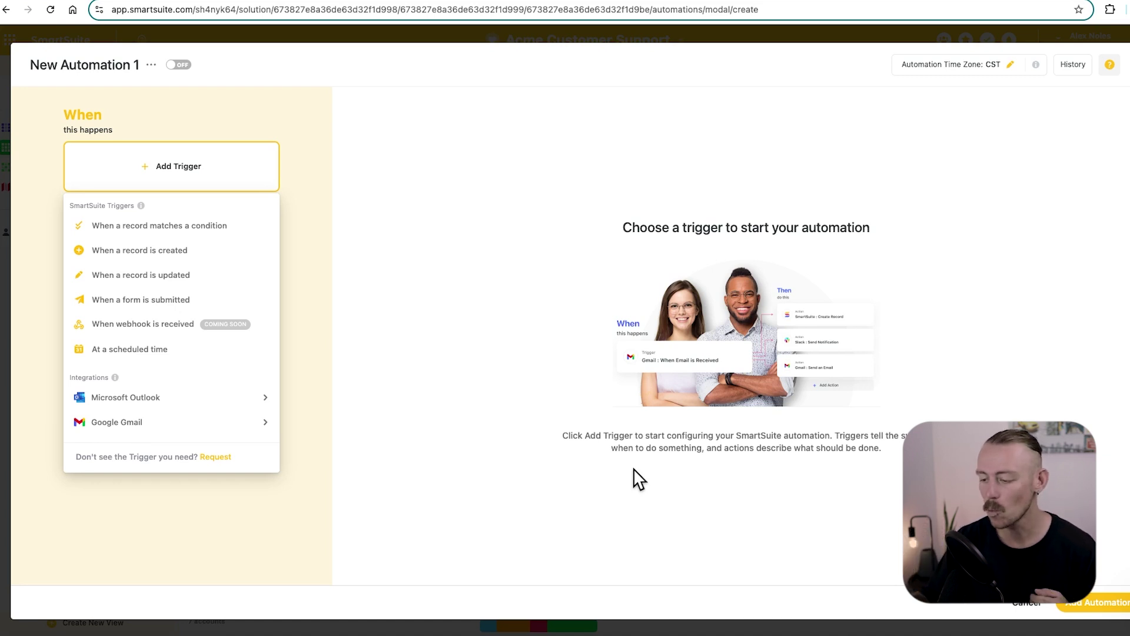
{"action": "left_click", "coordinate": [197, 276]}
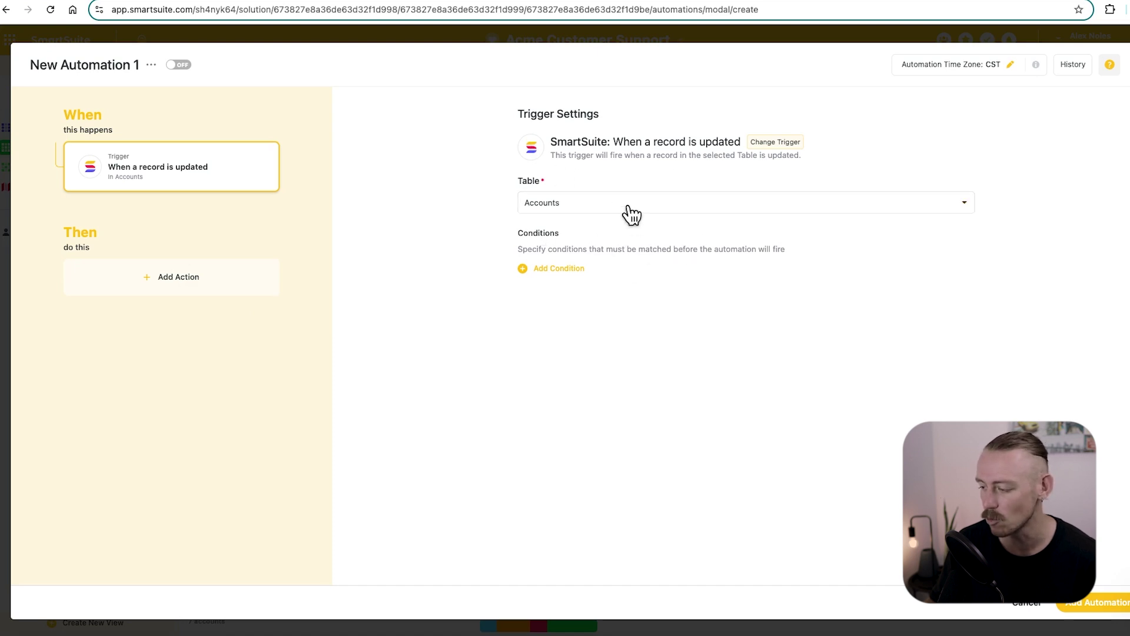
Step: Add a trigger condition requiring the Status field to equal Onboarding
{"action": "left_click", "coordinate": [579, 277]}
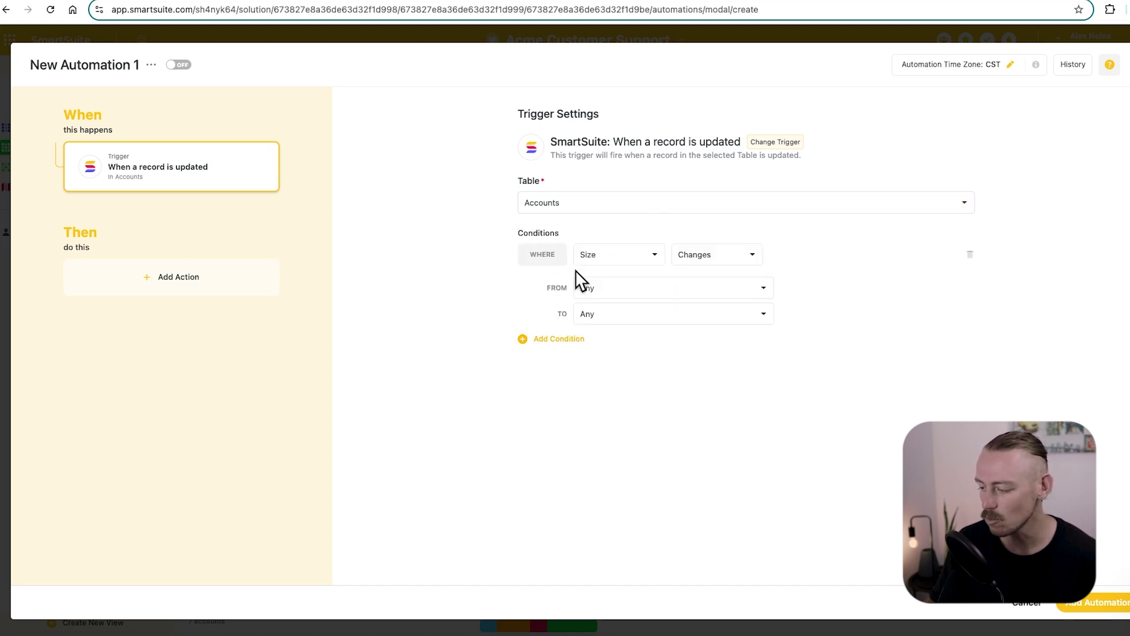
{"action": "left_click", "coordinate": [632, 265]}
{"action": "scroll", "coordinate": [648, 333], "scroll_direction": "down", "scroll_amount": 10}
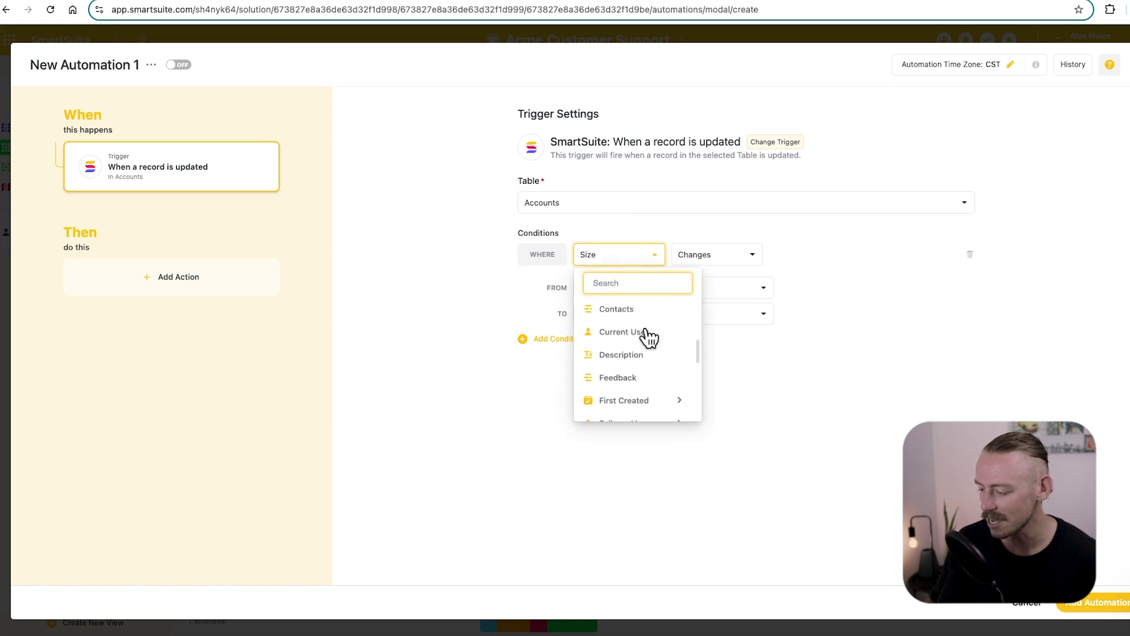
{"action": "left_click", "coordinate": [612, 358]}
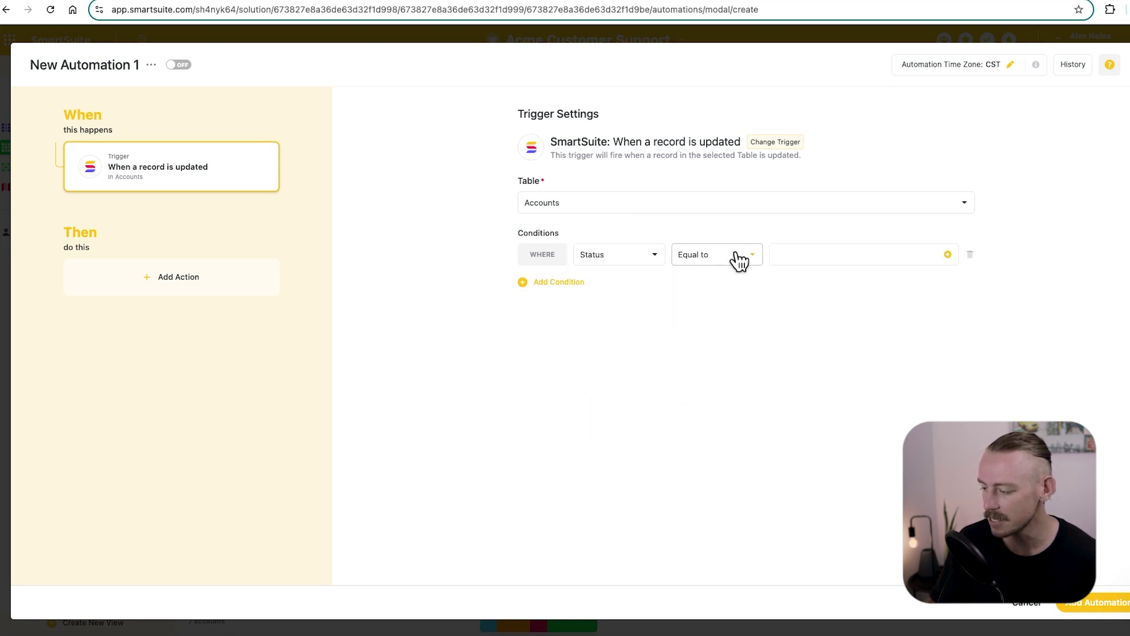
{"action": "left_click", "coordinate": [833, 254]}
{"action": "left_click", "coordinate": [863, 313]}
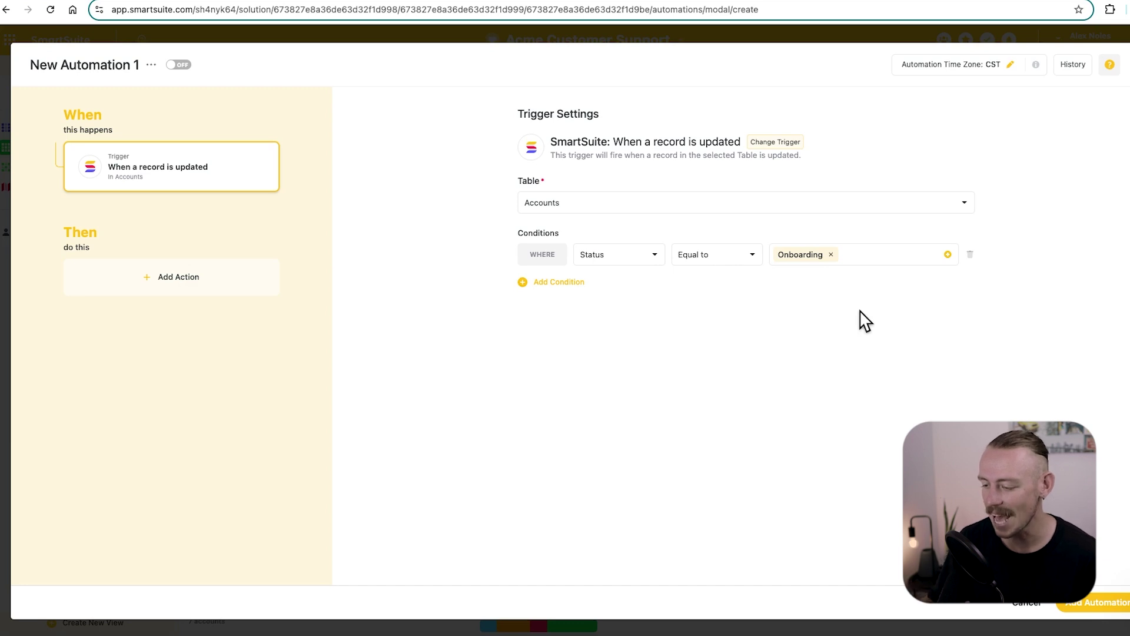
Step: Add an action and browse the Slack, Google Gmail and Google Drive integration submenus
{"action": "left_click", "coordinate": [194, 288]}
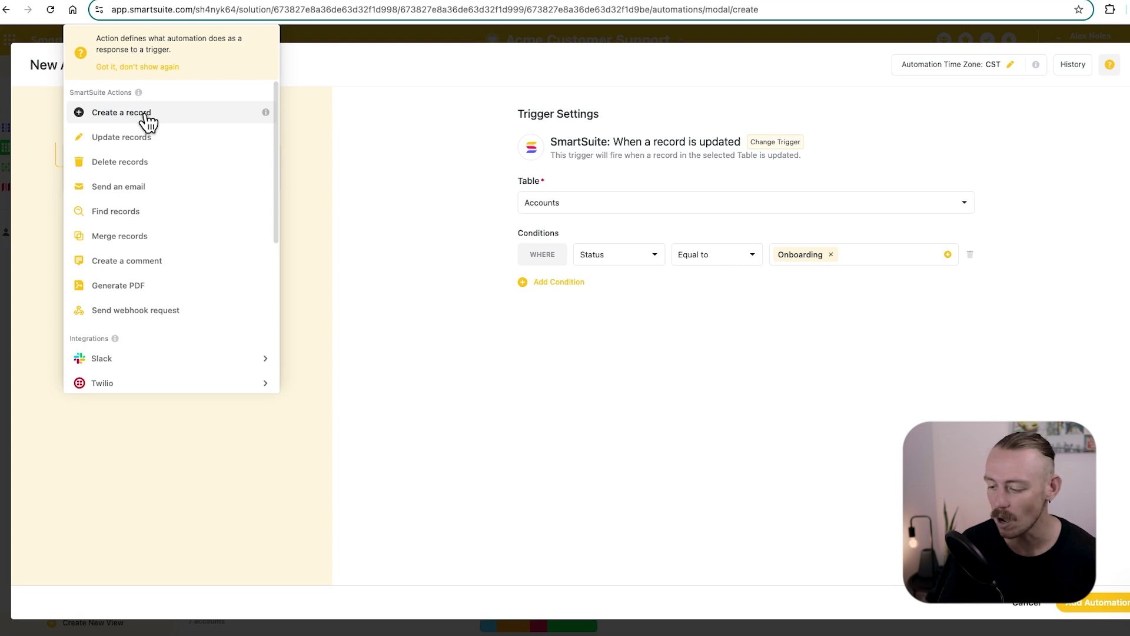
{"action": "scroll", "coordinate": [159, 151], "scroll_direction": "down", "scroll_amount": 3}
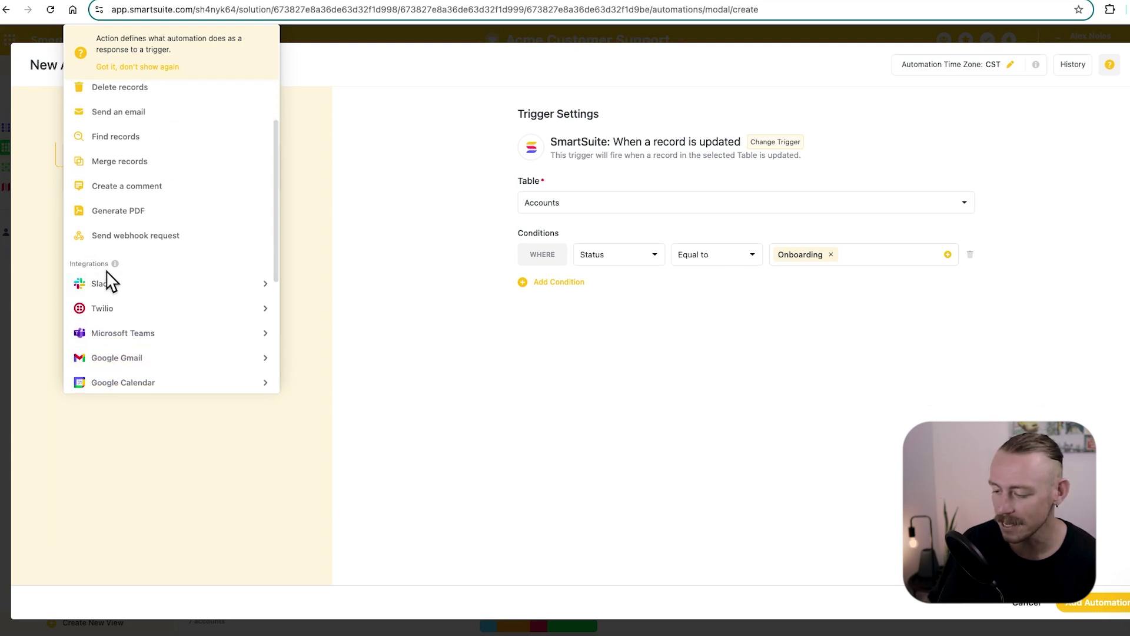
{"action": "mouse_move", "coordinate": [141, 293]}
{"action": "scroll", "coordinate": [143, 300], "scroll_direction": "down", "scroll_amount": 2}
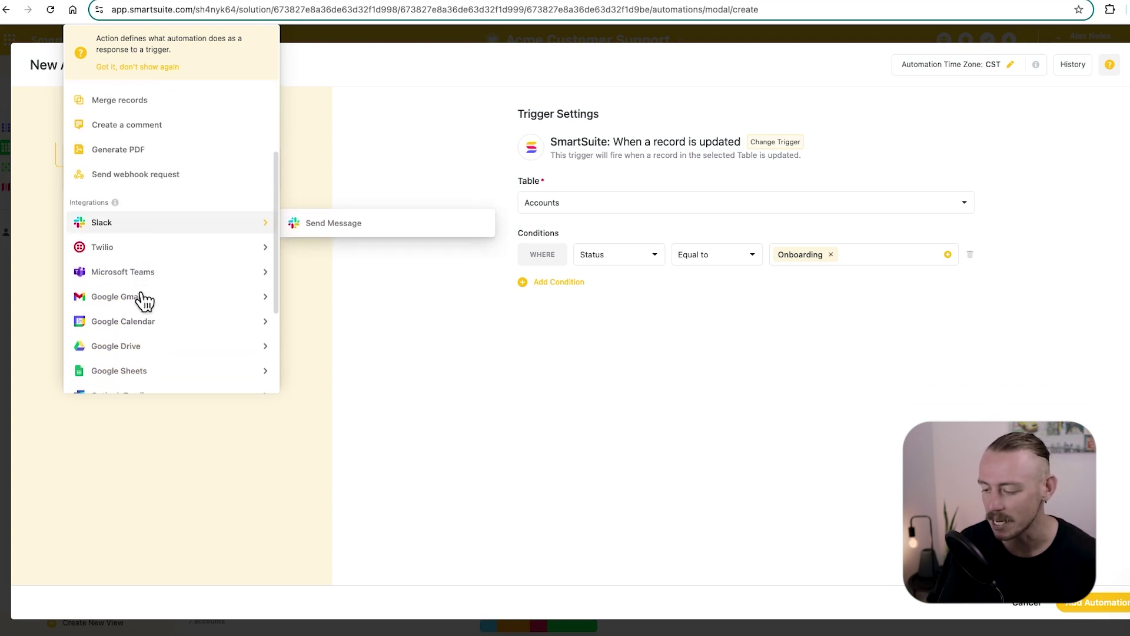
{"action": "mouse_move", "coordinate": [171, 313]}
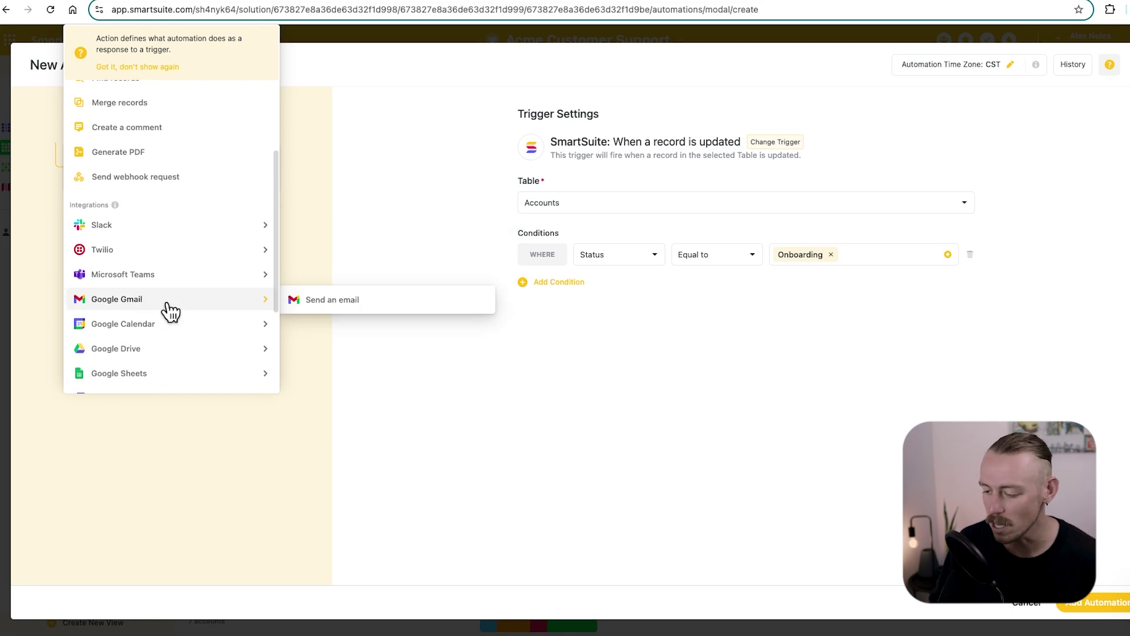
{"action": "mouse_move", "coordinate": [179, 353]}
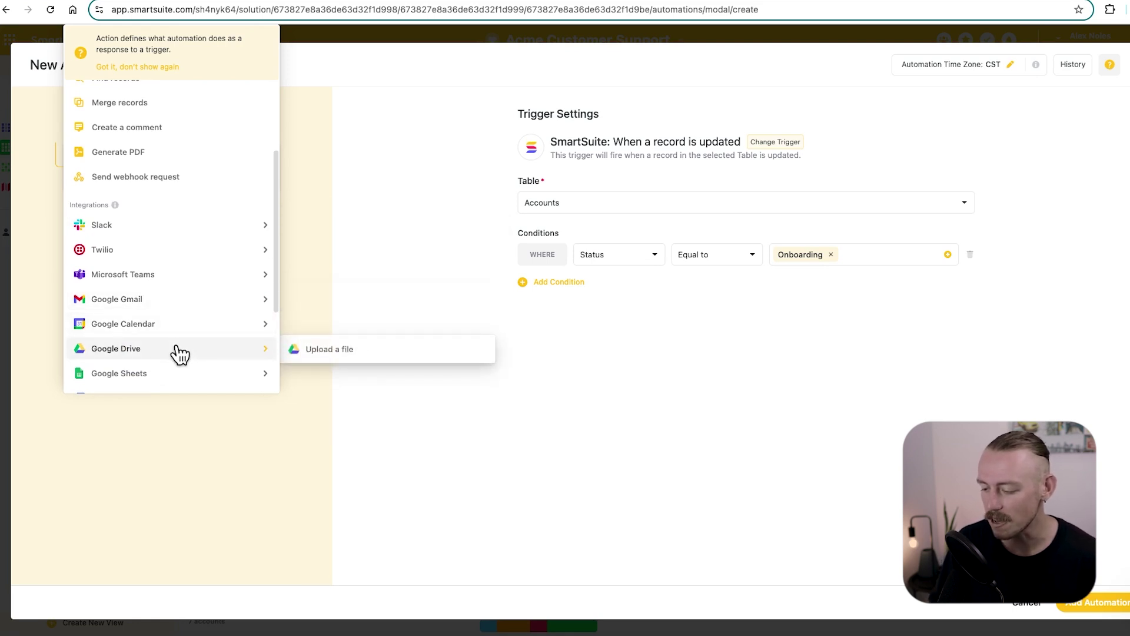
Step: Add a Google Drive 'Upload a file' action using the existing account and the Clients folder
{"action": "left_click", "coordinate": [370, 356]}
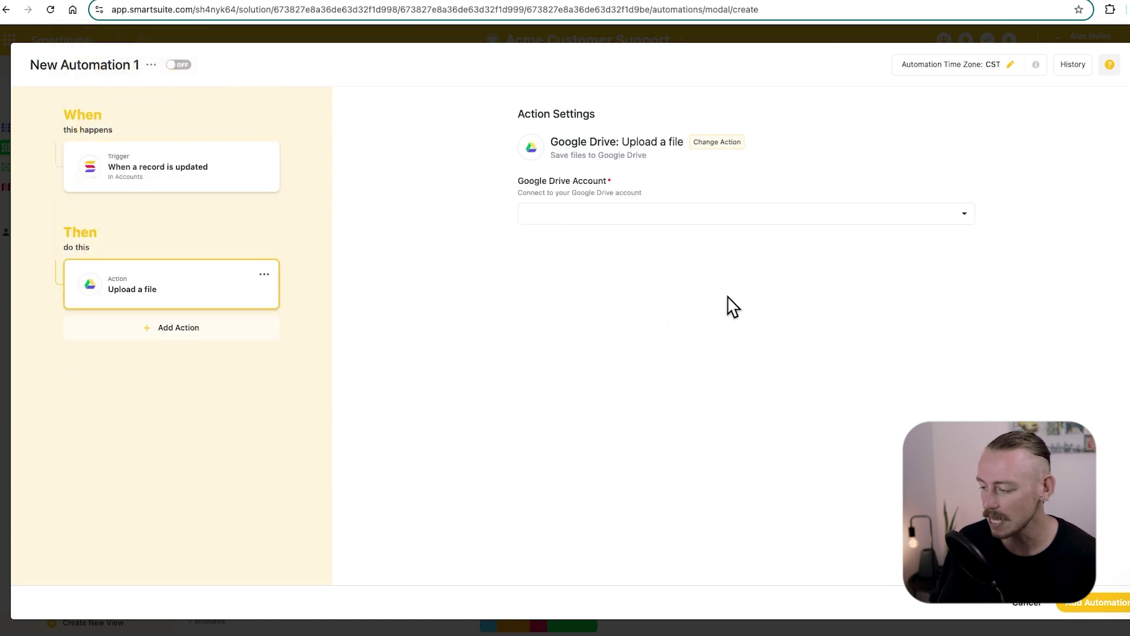
{"action": "left_click", "coordinate": [806, 222]}
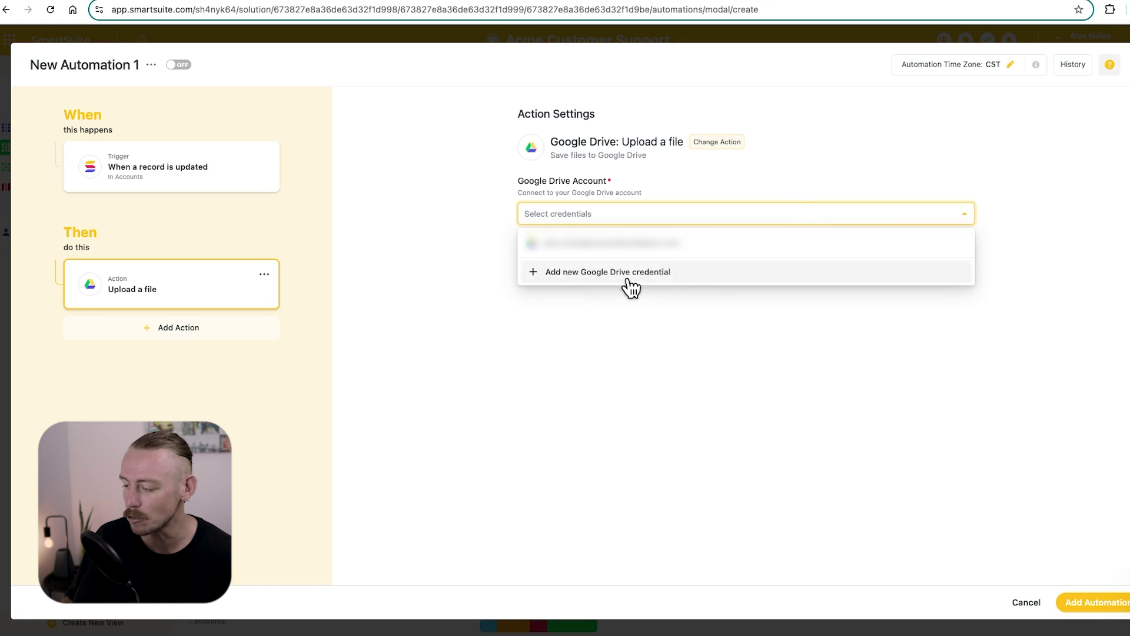
{"action": "left_click", "coordinate": [749, 254]}
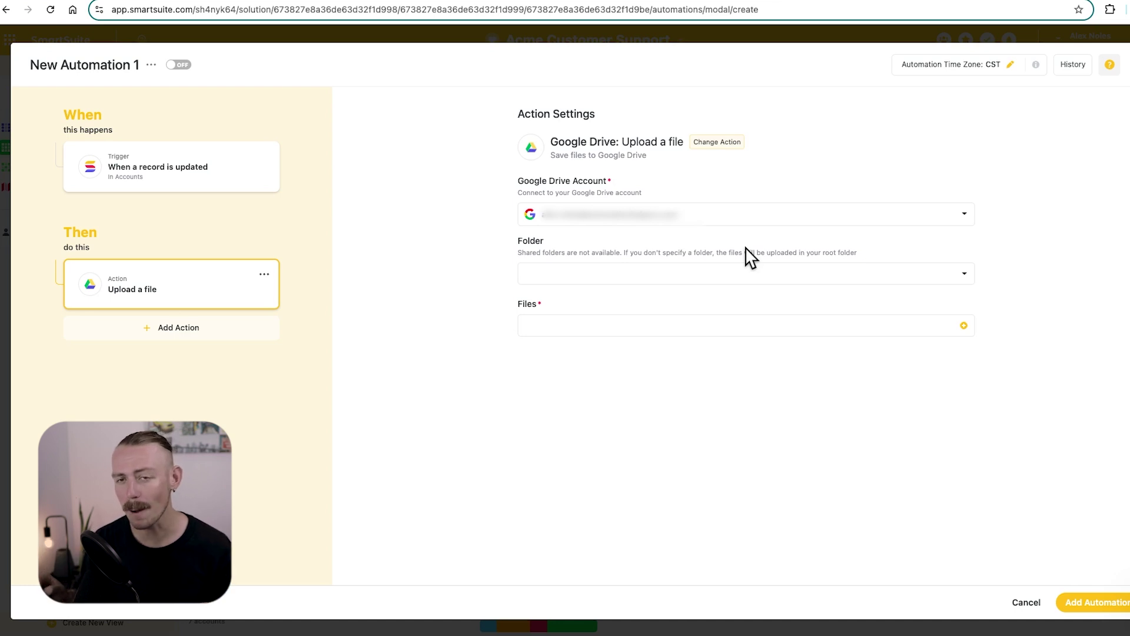
{"action": "left_click", "coordinate": [749, 276]}
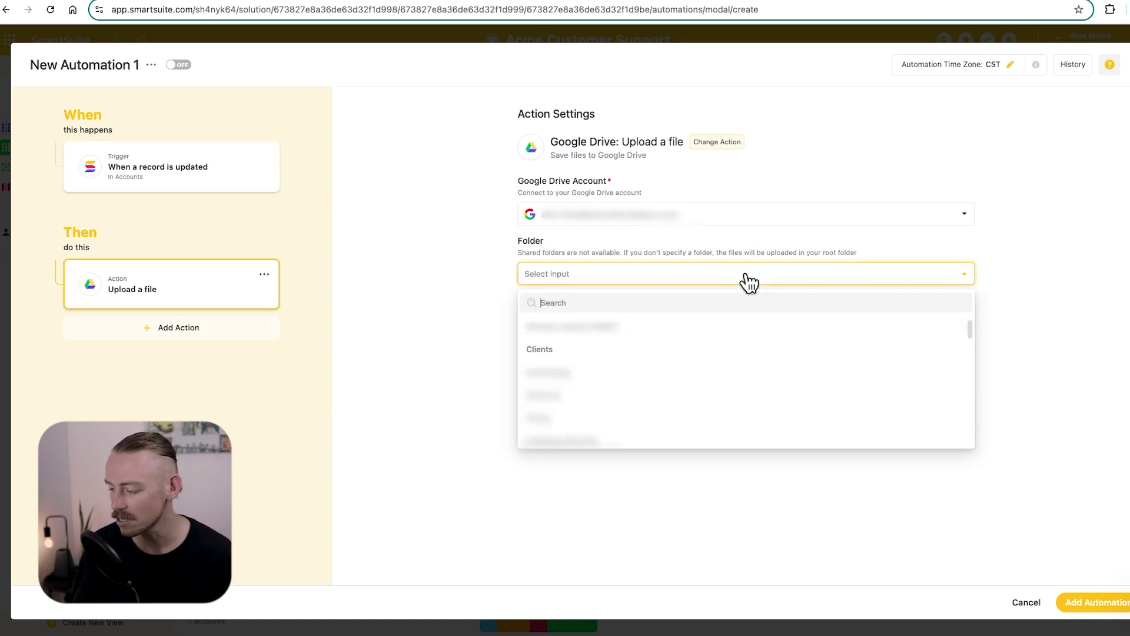
{"action": "left_click", "coordinate": [564, 351]}
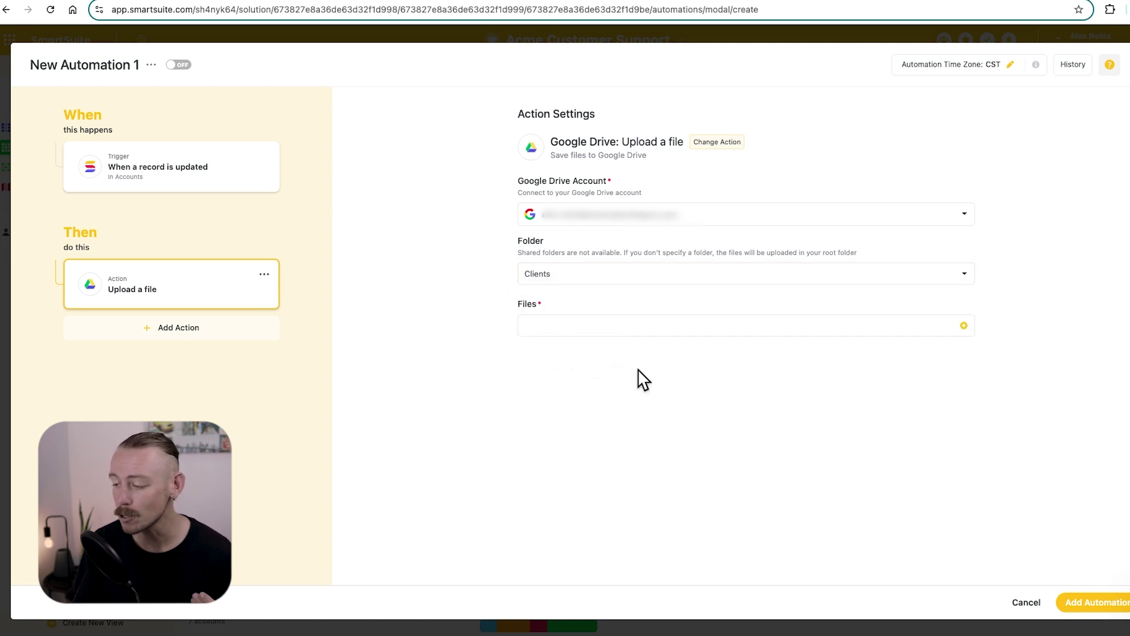
Step: Open the Files field, then close the editor and exit without saving the automation
{"action": "left_click", "coordinate": [668, 325]}
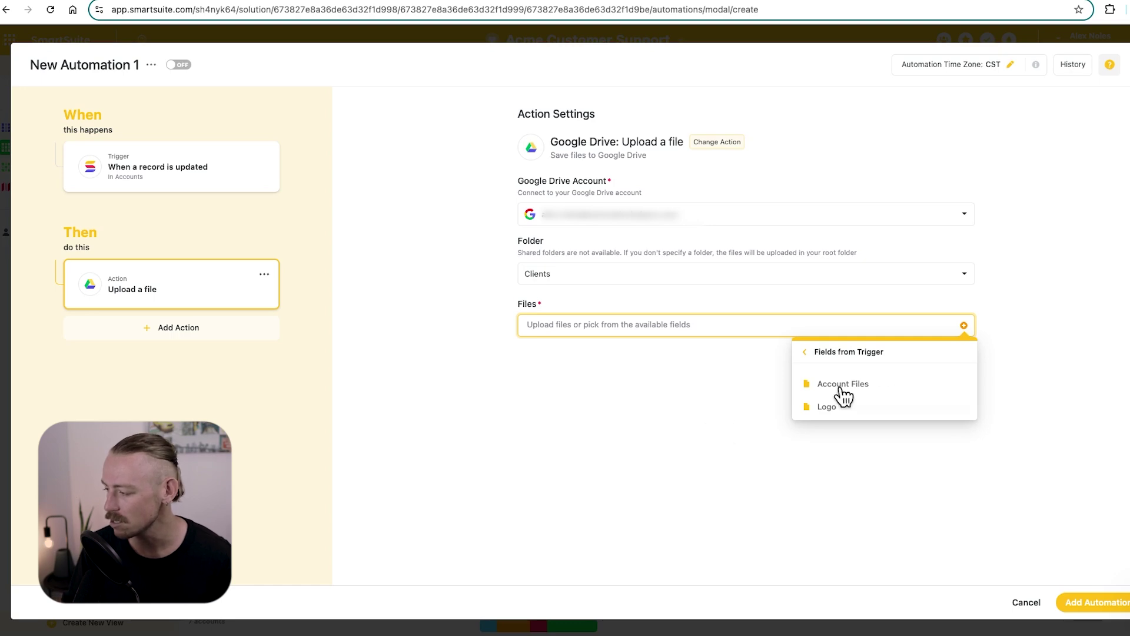
{"action": "left_click", "coordinate": [1122, 76]}
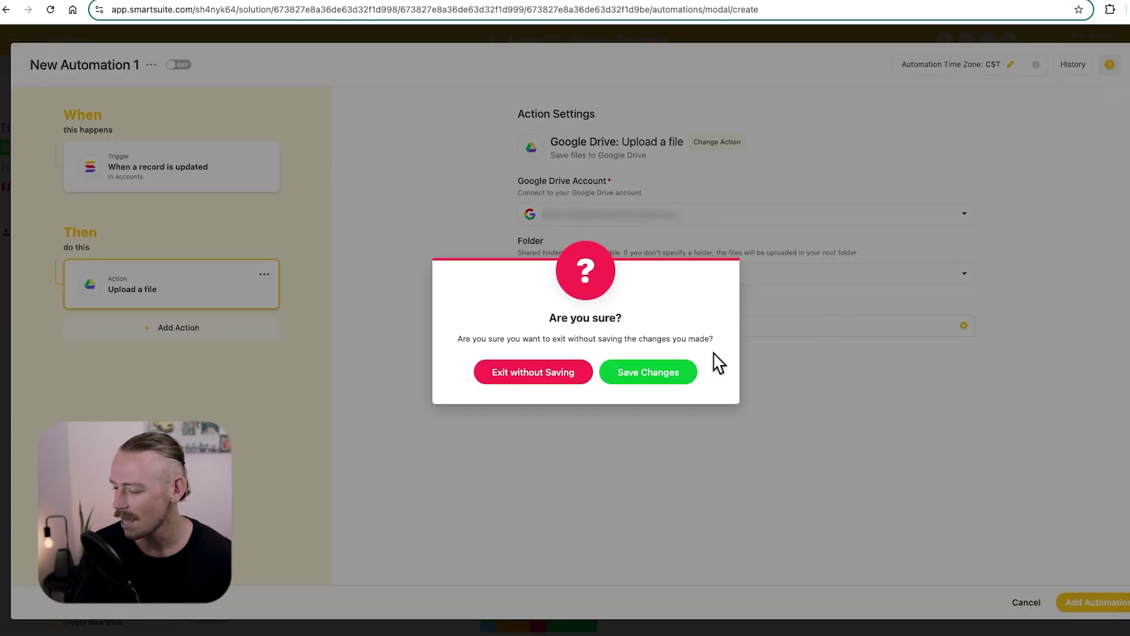
{"action": "left_click", "coordinate": [570, 380]}
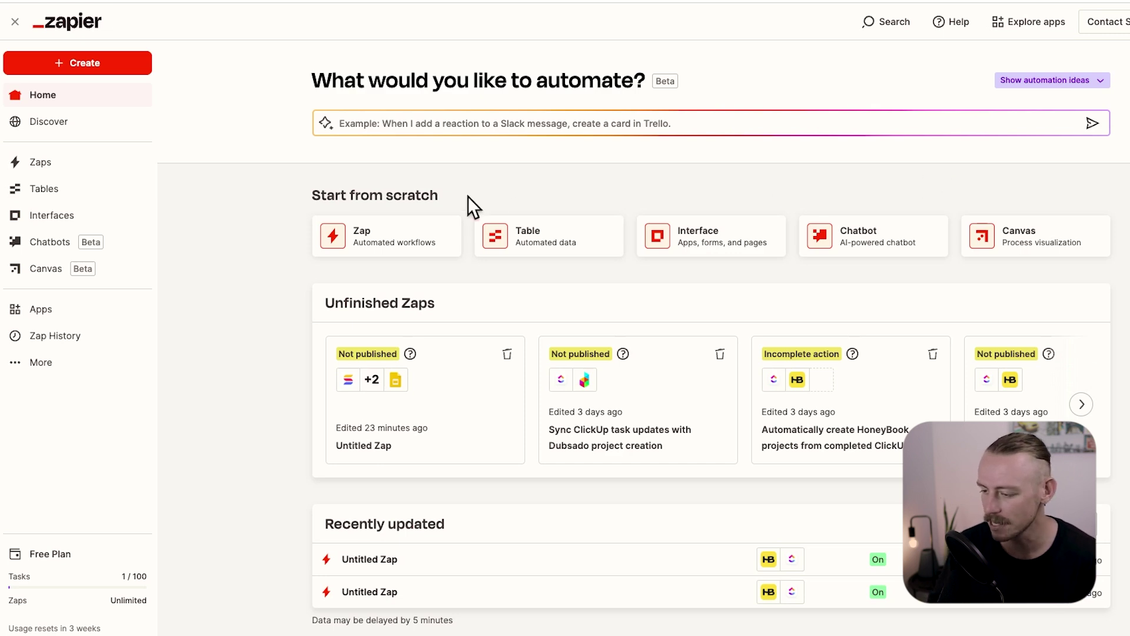
Step: Start a new Zap from the Create menu on Zapier's home page
{"action": "left_click", "coordinate": [133, 70]}
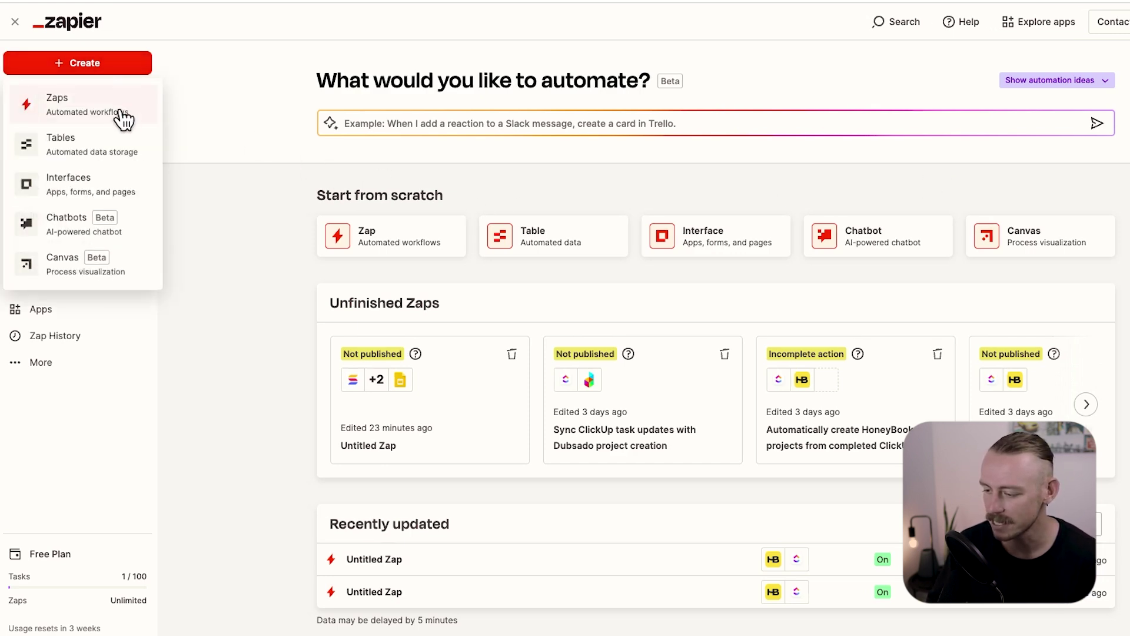
{"action": "left_click", "coordinate": [88, 105]}
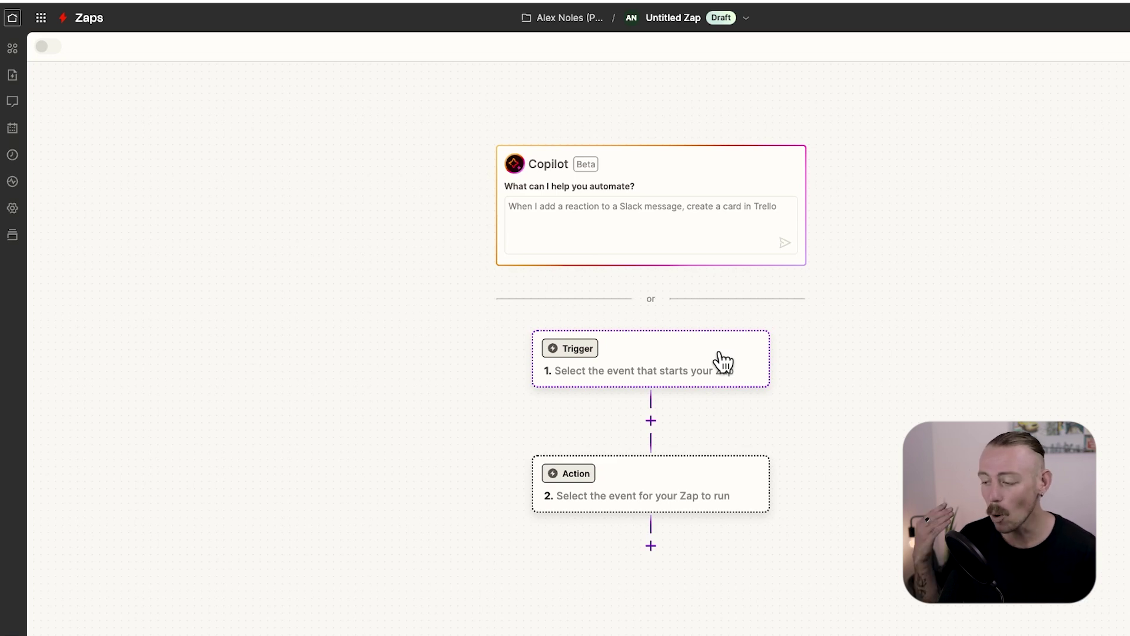
{"action": "left_click", "coordinate": [673, 216]}
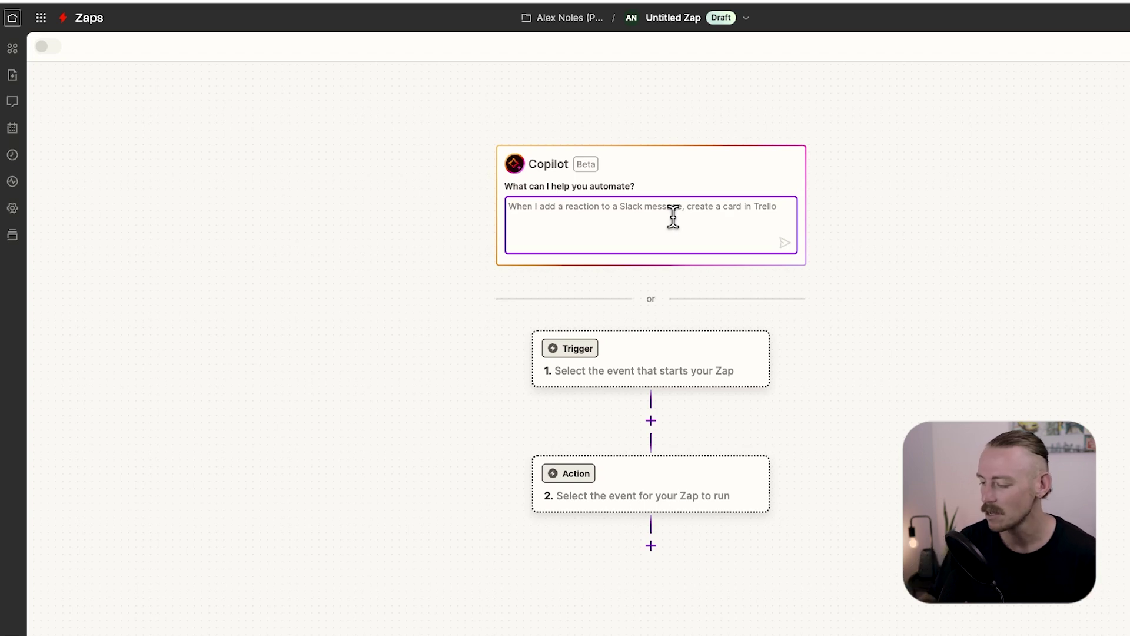
Step: Set the Zap's trigger to SmartSuite's Update Record event
{"action": "left_click", "coordinate": [699, 351]}
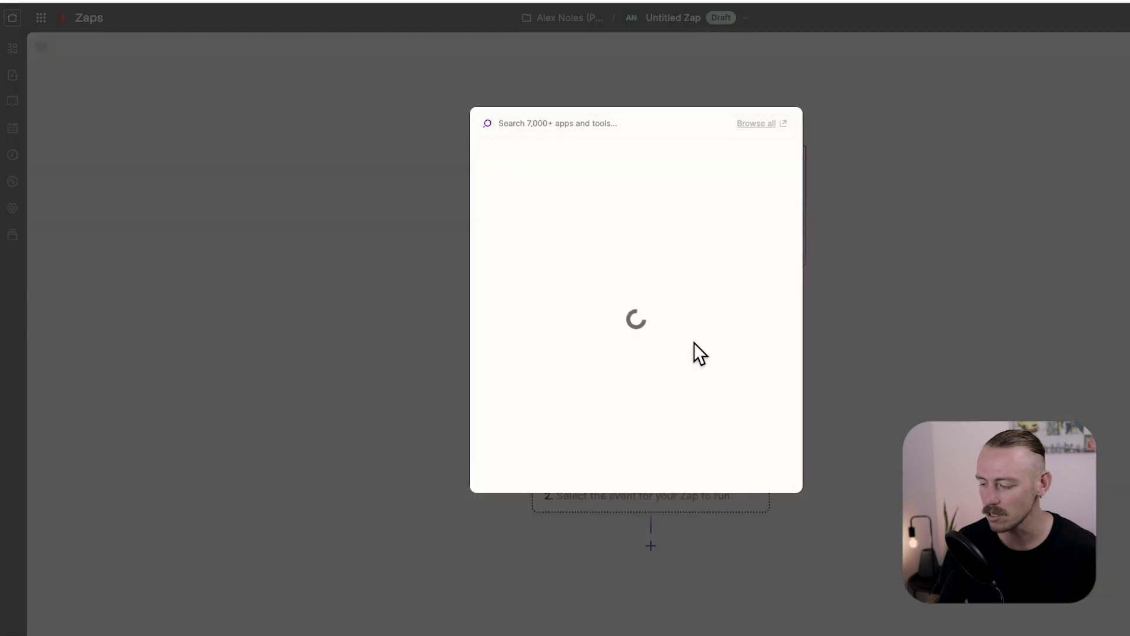
{"action": "type", "text": "smartsuite"}
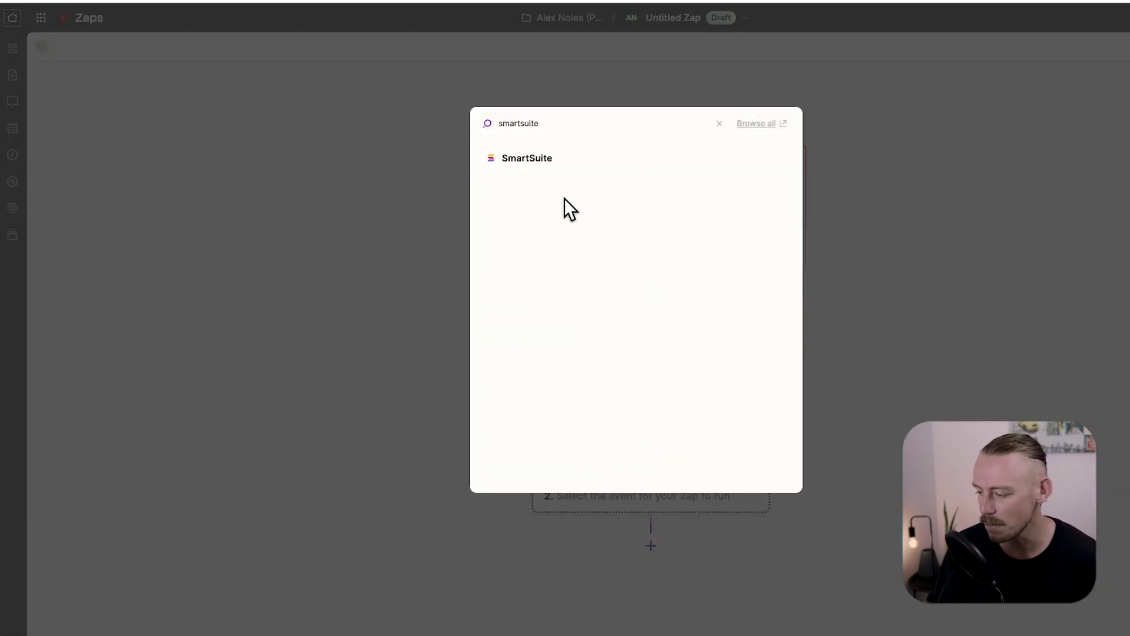
{"action": "left_click", "coordinate": [533, 160]}
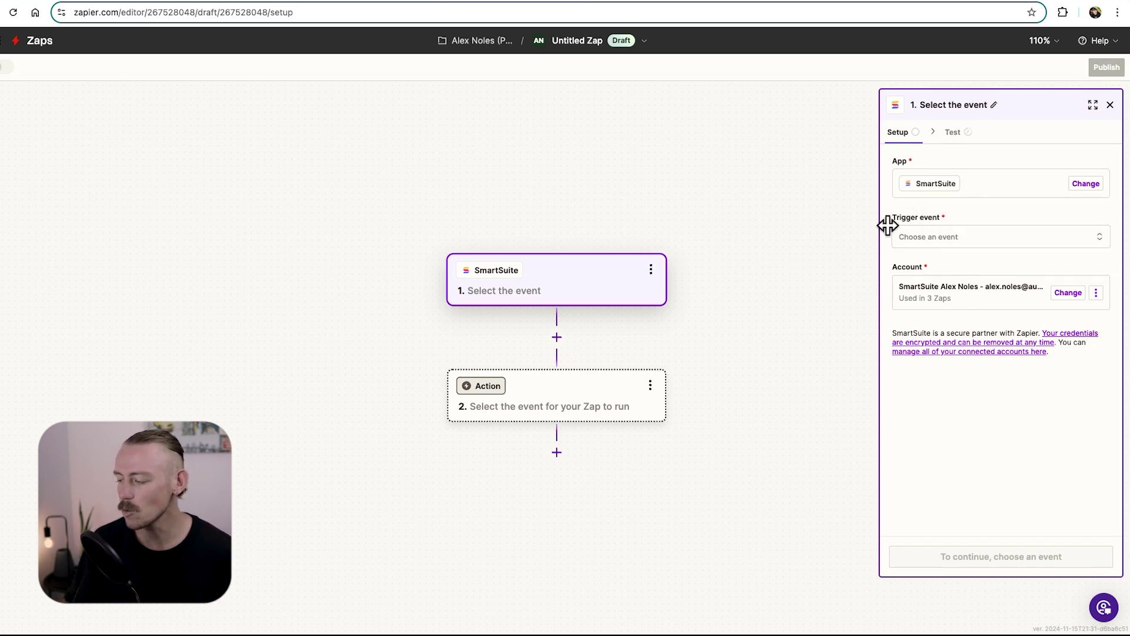
{"action": "left_click", "coordinate": [973, 241]}
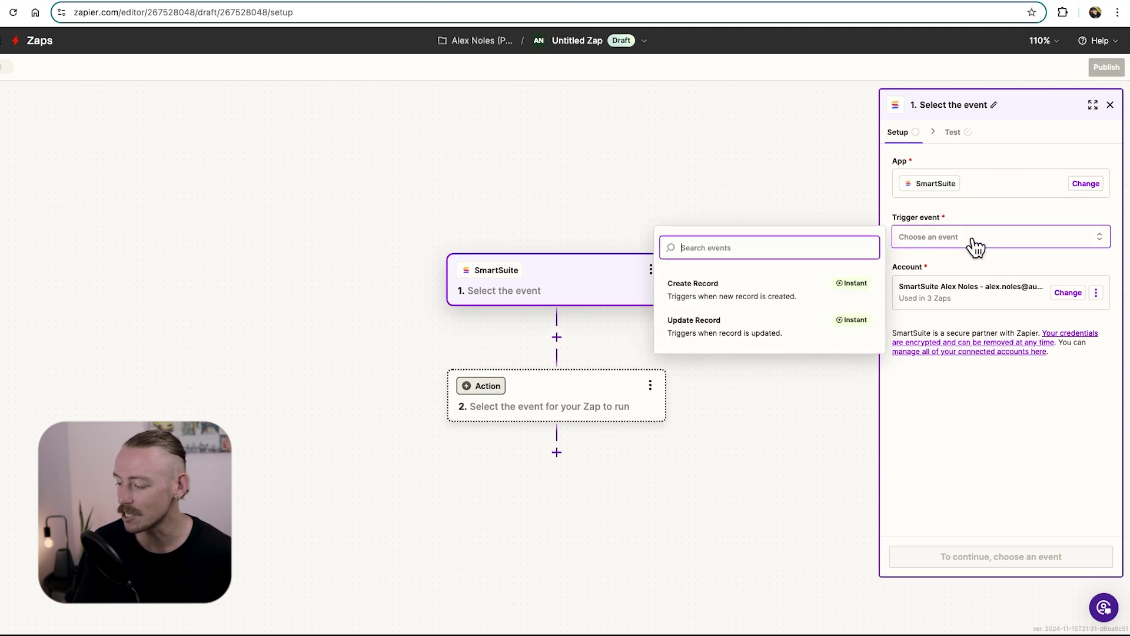
{"action": "left_click", "coordinate": [799, 335]}
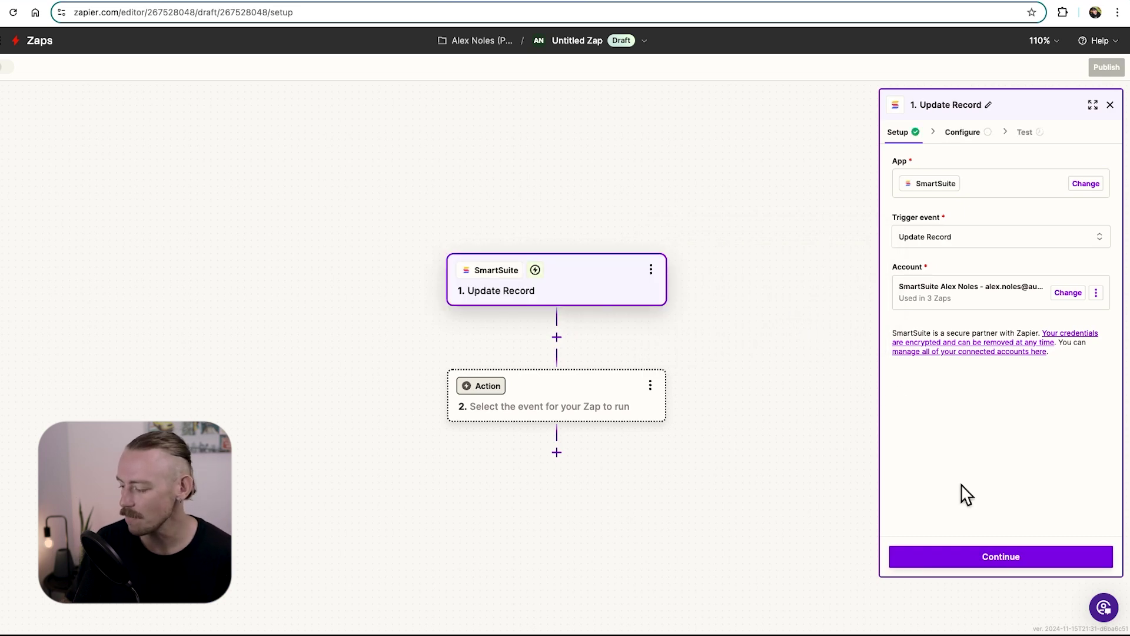
Step: Point the Update Record trigger at the Acme Customer Support solution's Accounts table and continue
{"action": "left_click", "coordinate": [1033, 558]}
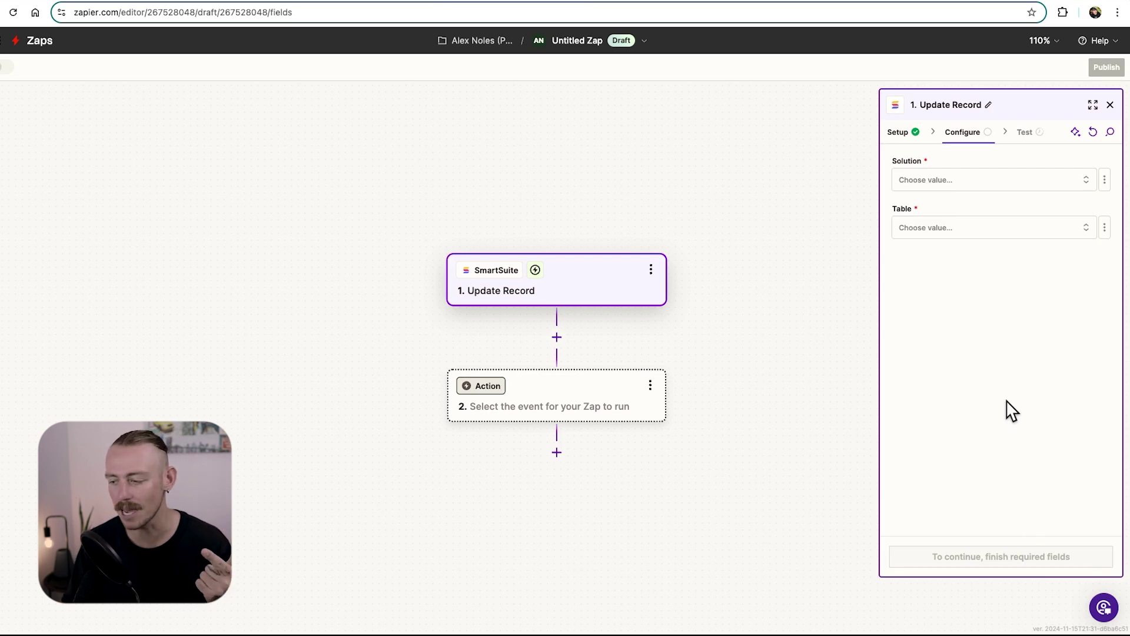
{"action": "left_click", "coordinate": [666, 5]}
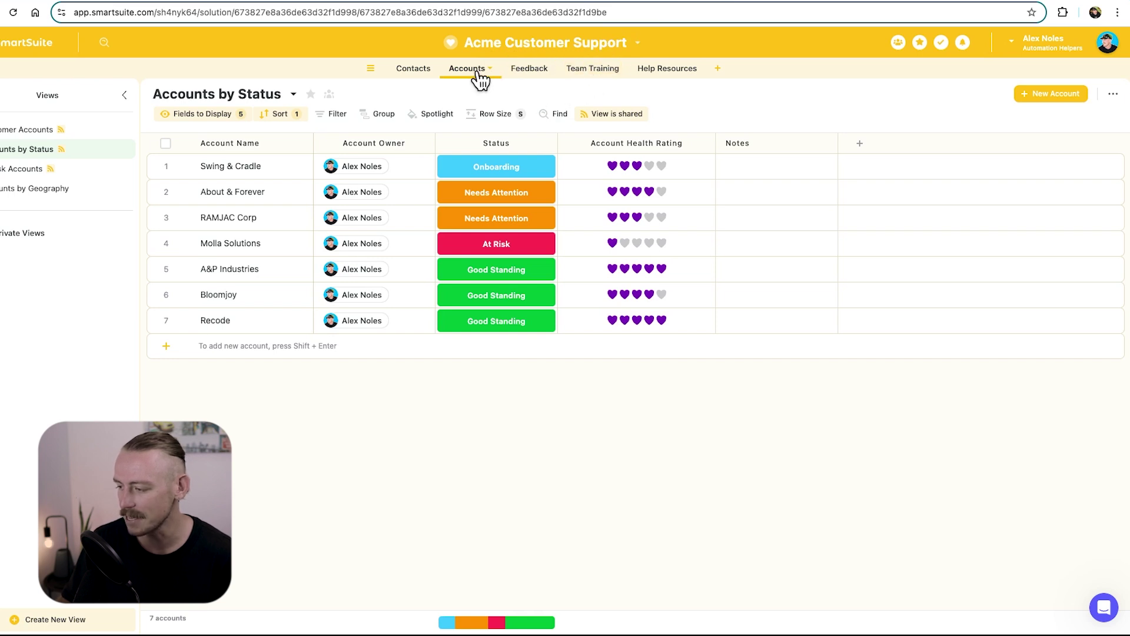
{"action": "left_click", "coordinate": [495, 6]}
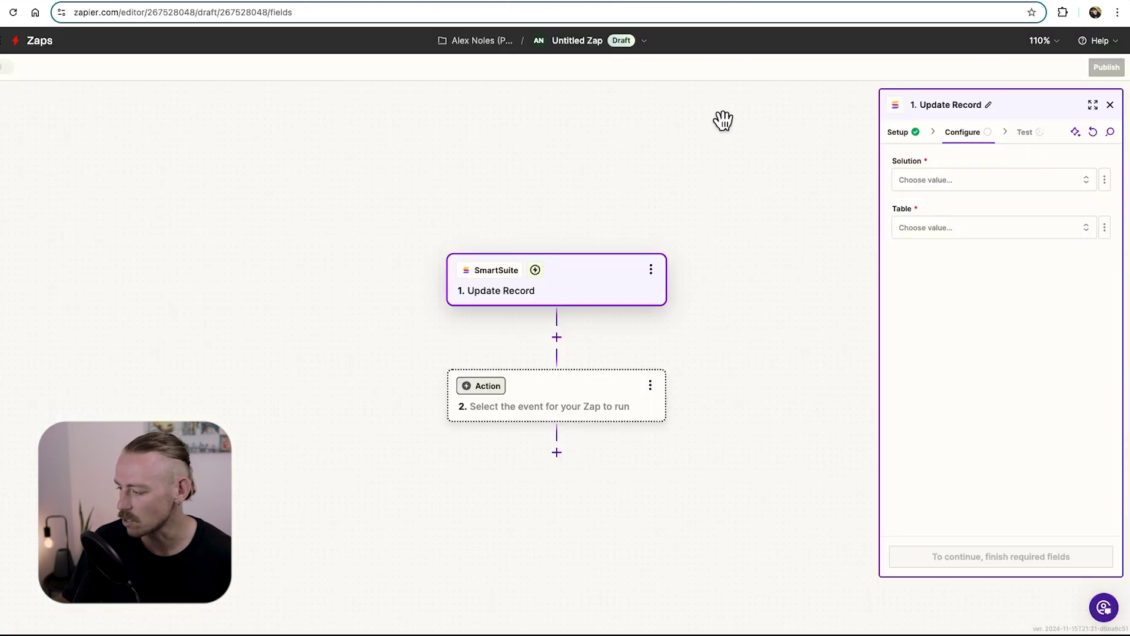
{"action": "left_click", "coordinate": [988, 187]}
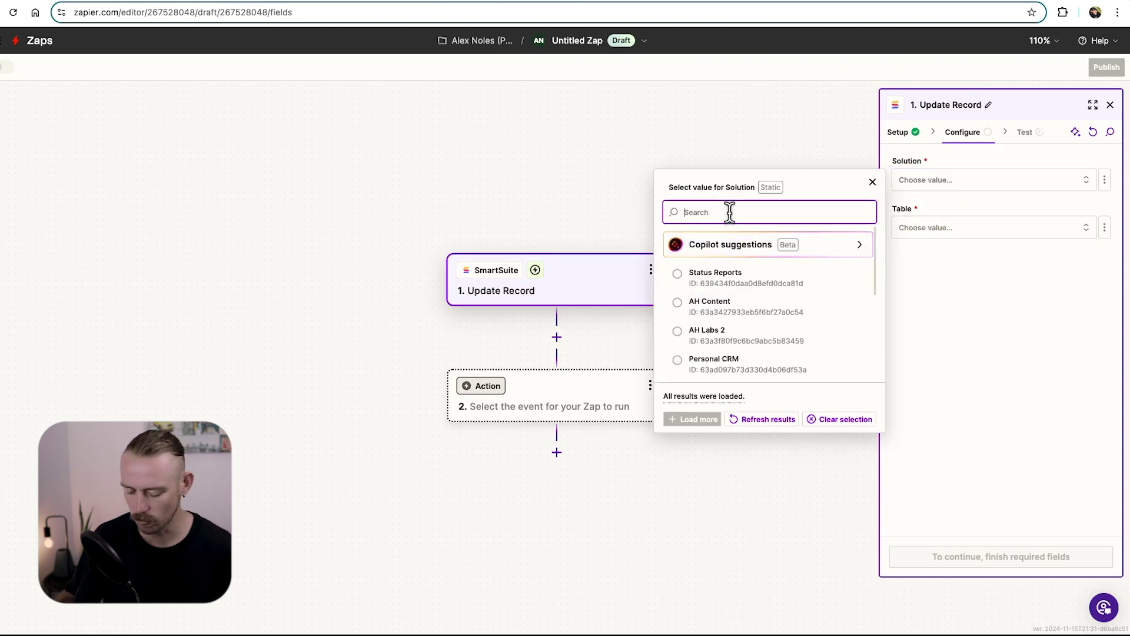
{"action": "type", "text": "acme"}
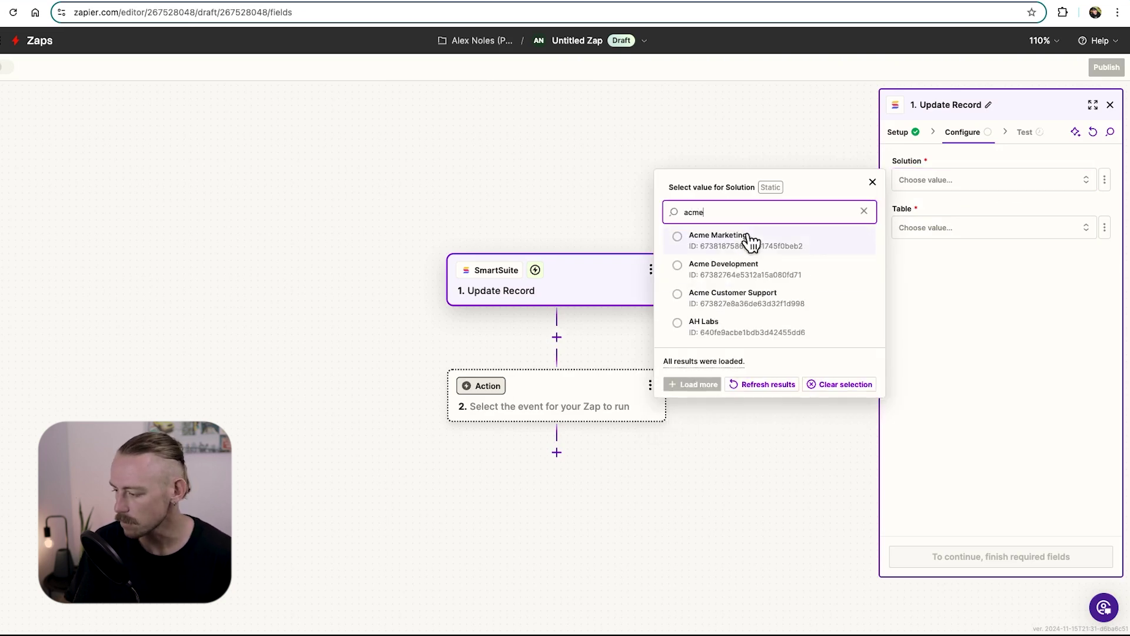
{"action": "left_click", "coordinate": [779, 299]}
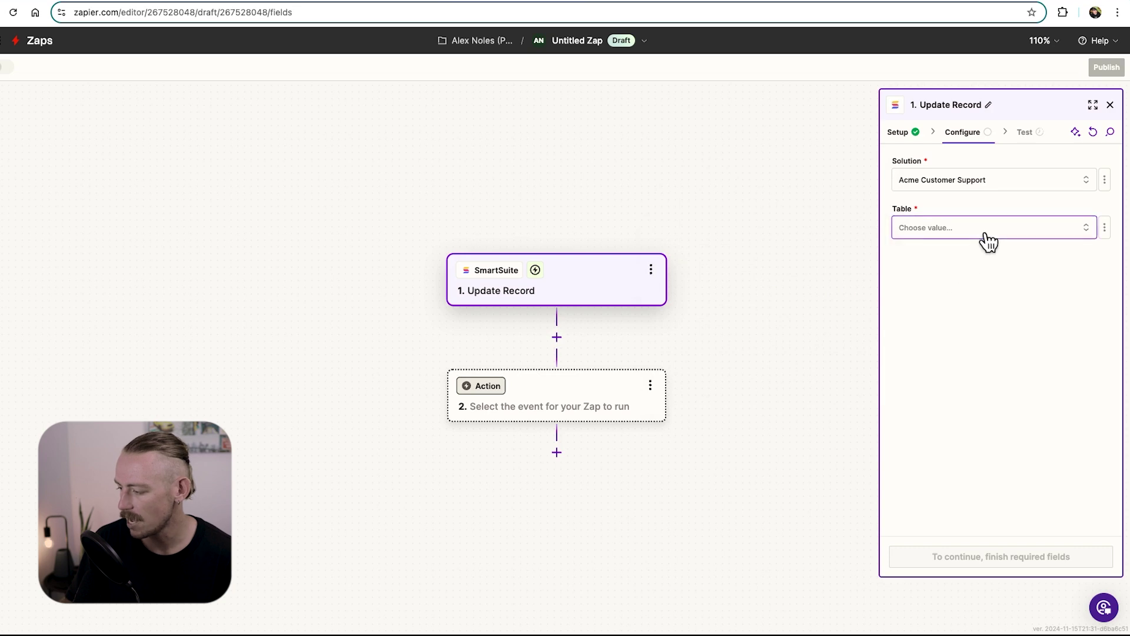
{"action": "left_click", "coordinate": [987, 230]}
{"action": "left_click", "coordinate": [747, 313]}
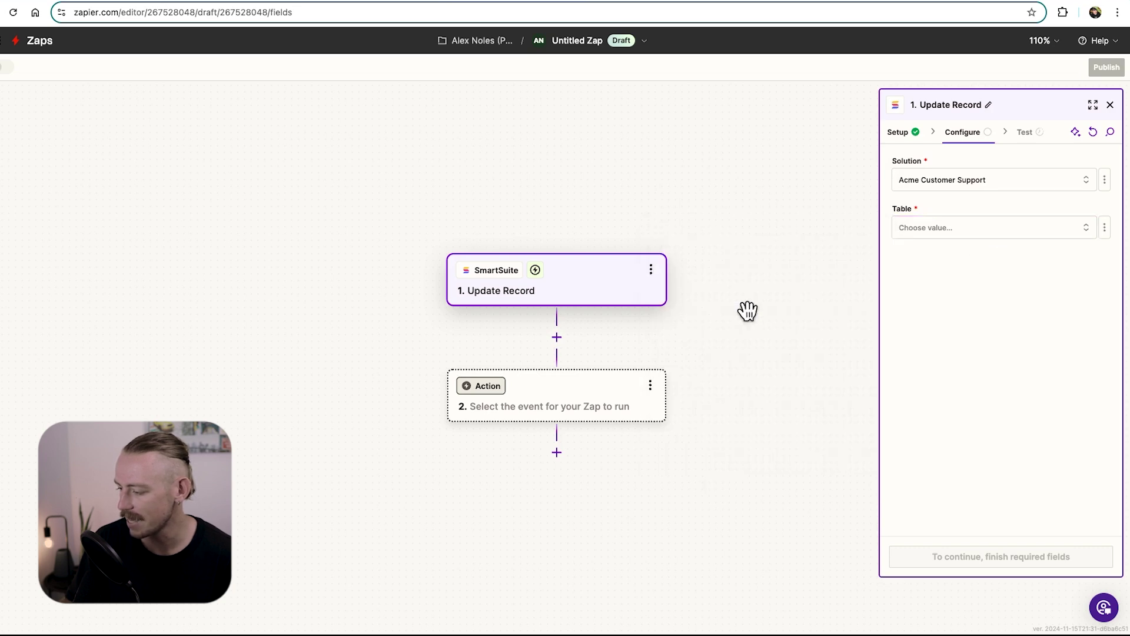
{"action": "left_click", "coordinate": [1048, 563]}
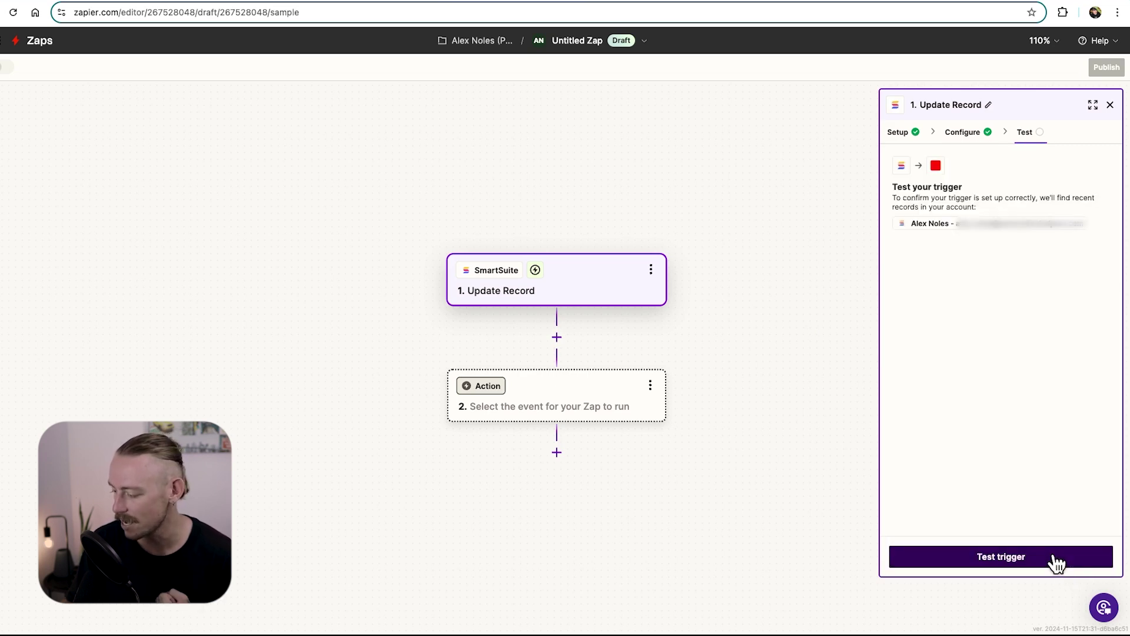
Step: Test the trigger, compare Records A, B and C, and continue with Record C (Swing & Cradle)
{"action": "left_click", "coordinate": [1054, 558]}
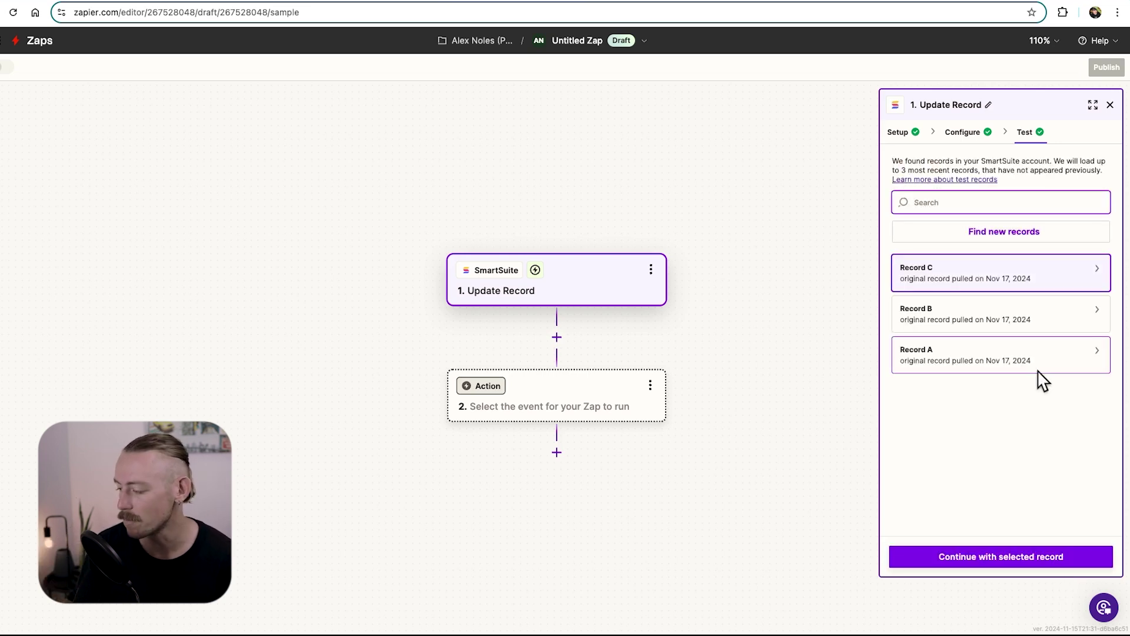
{"action": "left_click", "coordinate": [1050, 368]}
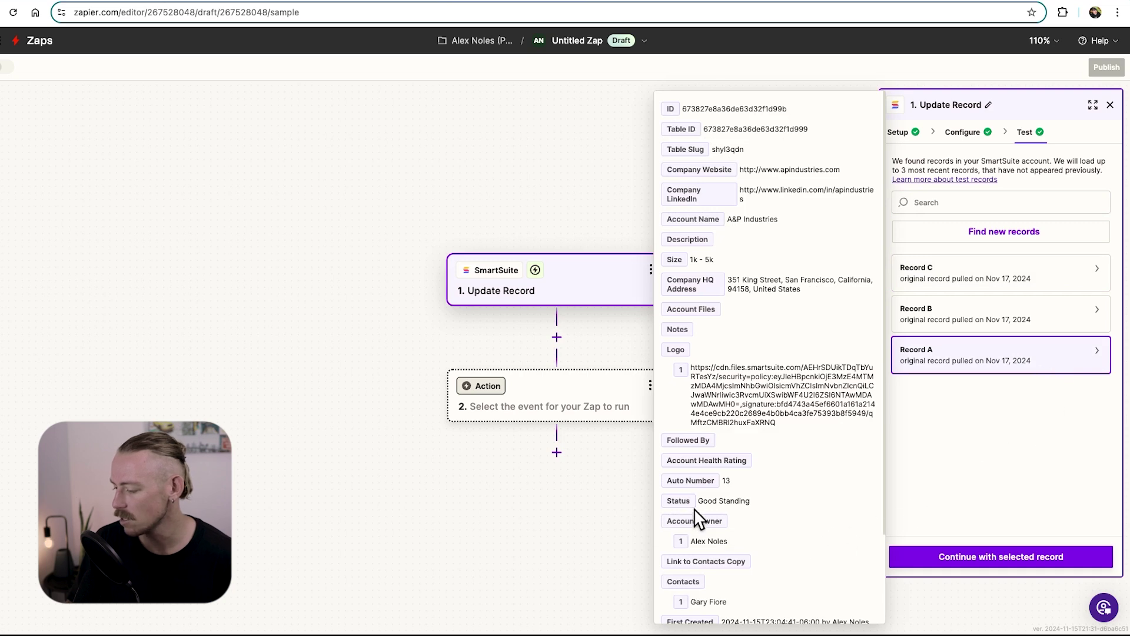
{"action": "left_click", "coordinate": [1018, 315]}
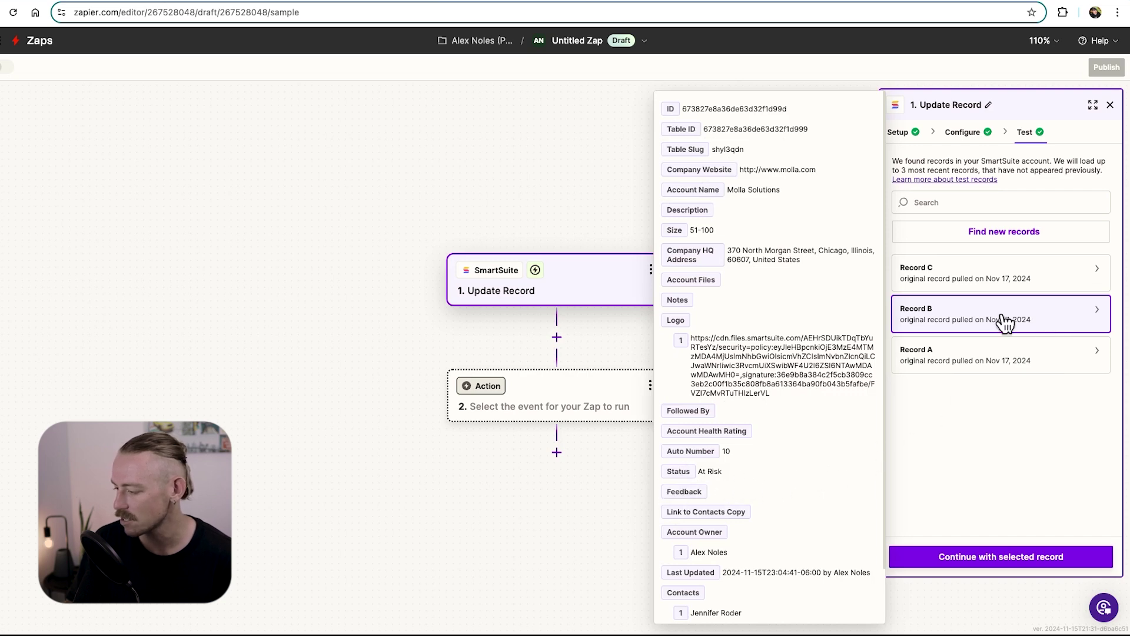
{"action": "left_click", "coordinate": [1065, 278]}
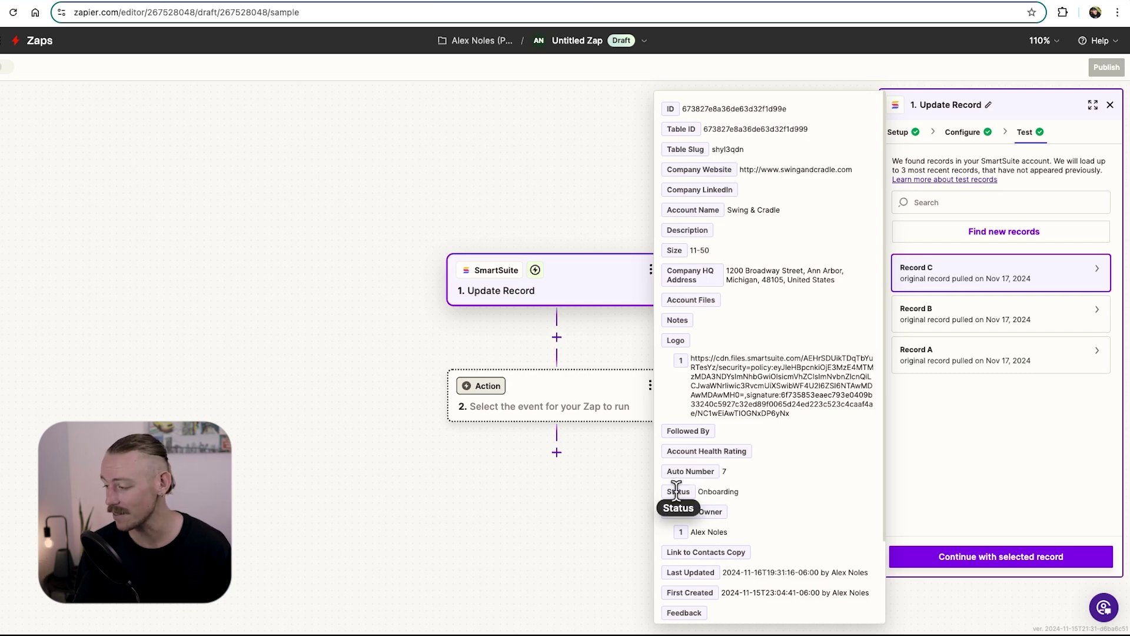
{"action": "left_click", "coordinate": [1009, 318]}
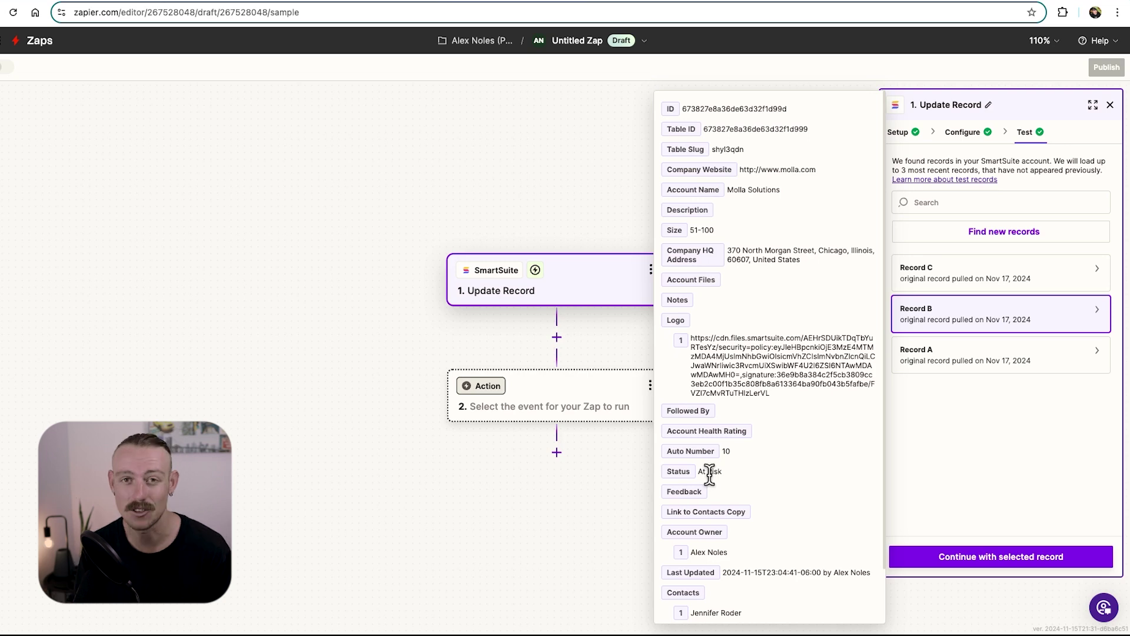
{"action": "left_click", "coordinate": [965, 285]}
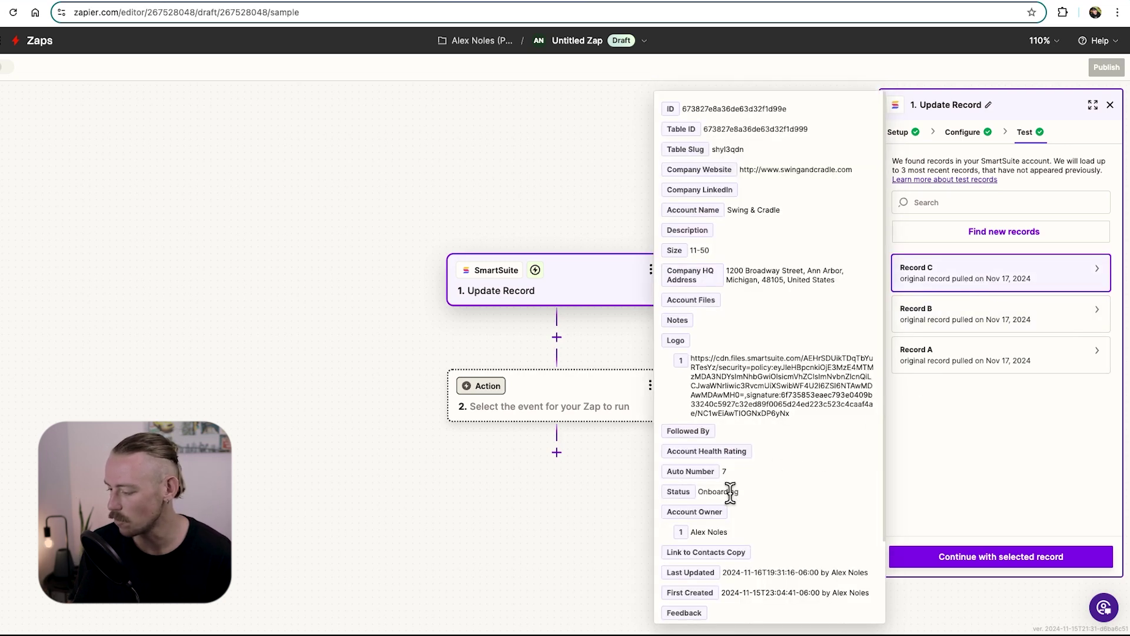
{"action": "left_click", "coordinate": [1017, 562]}
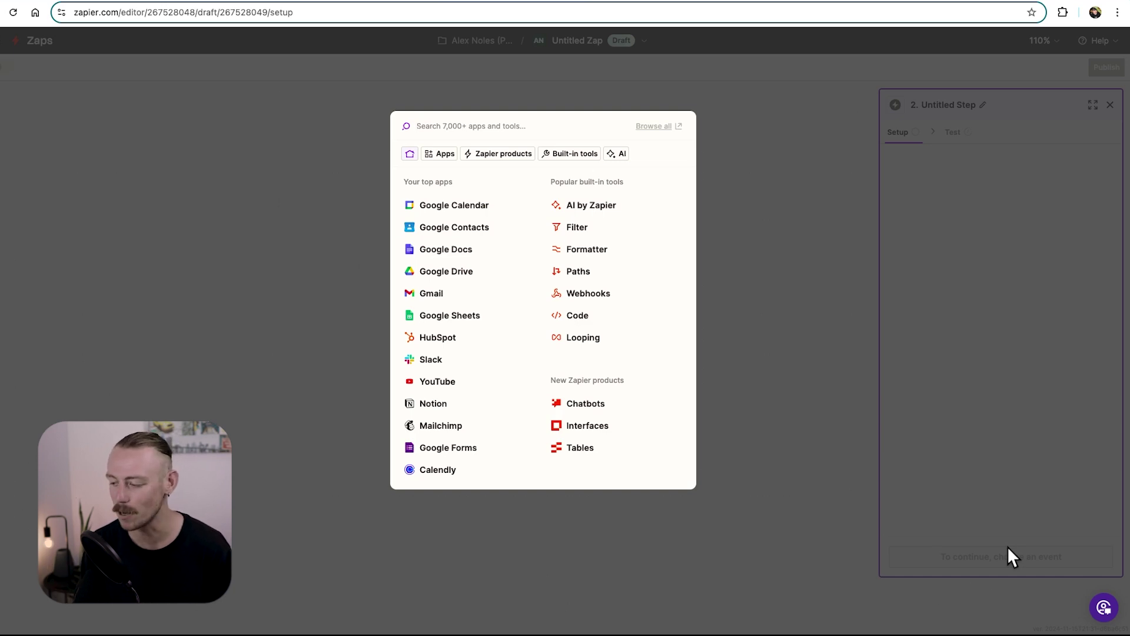
Step: Add Google Drive as step 2 and browse its action events without choosing one
{"action": "type", "text": "goo"}
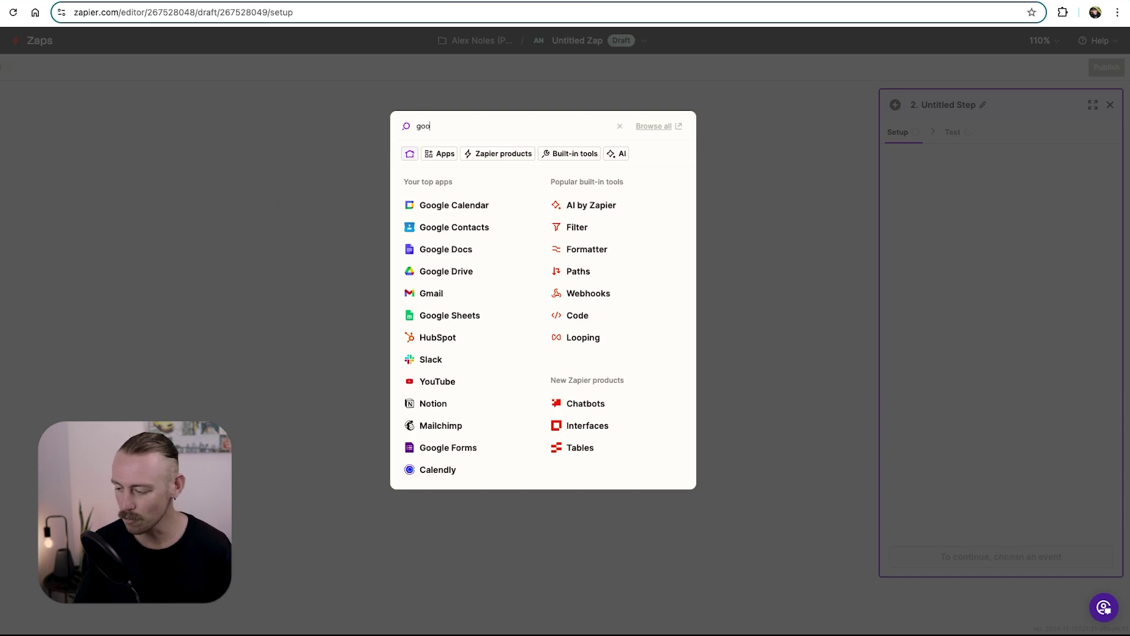
{"action": "type", "text": "gle drive"}
{"action": "left_click", "coordinate": [468, 170]}
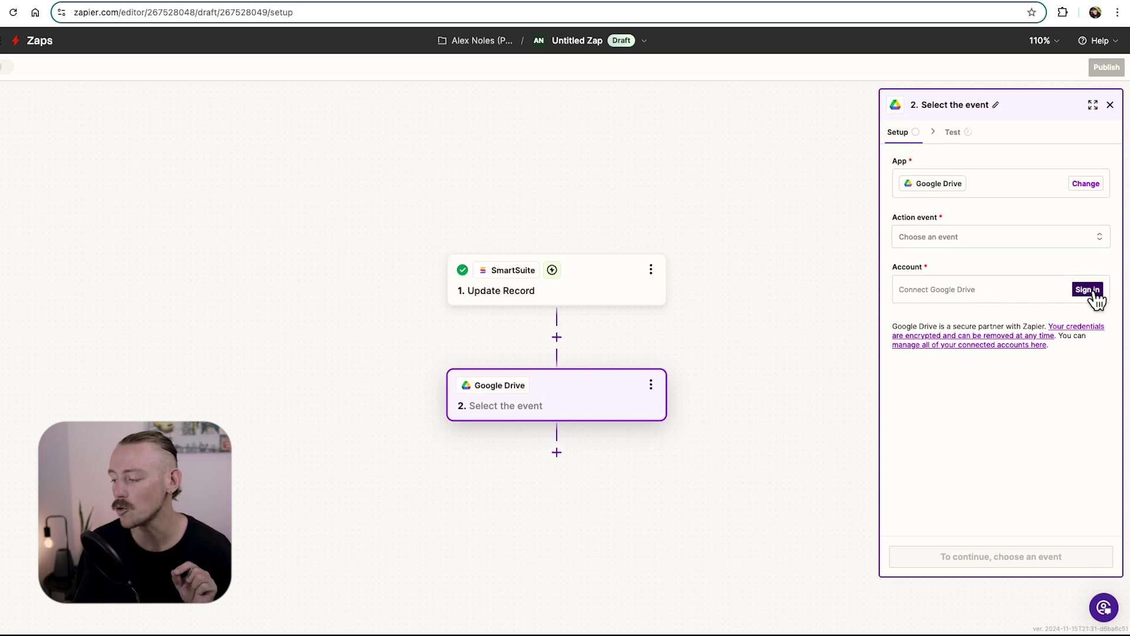
{"action": "left_click", "coordinate": [1044, 244]}
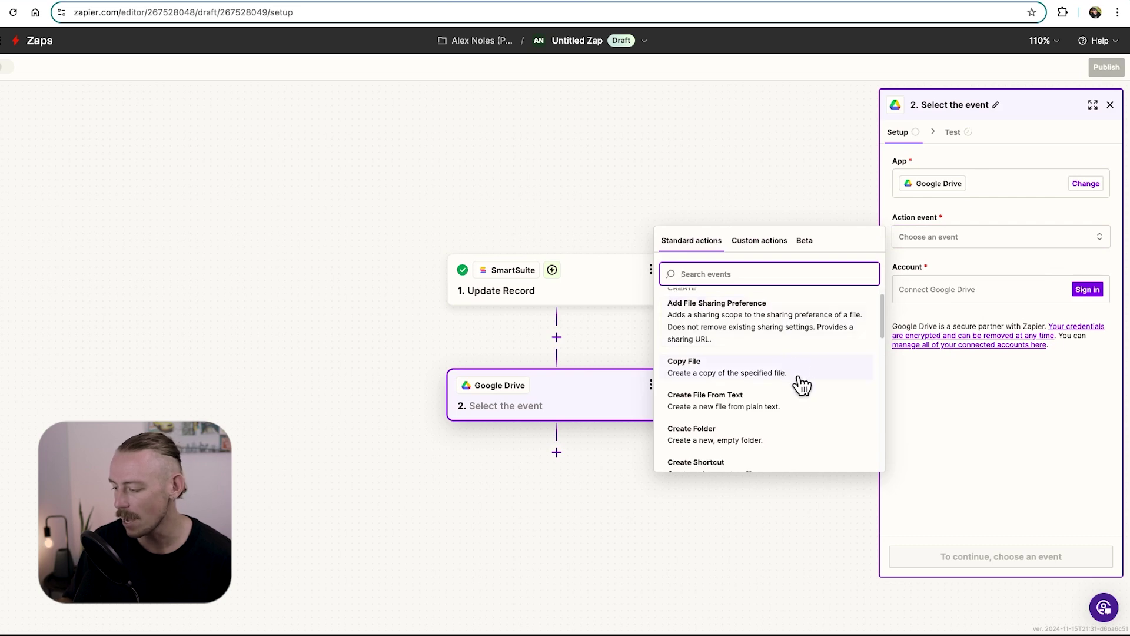
{"action": "scroll", "coordinate": [783, 407], "scroll_direction": "down", "scroll_amount": 1}
{"action": "scroll", "coordinate": [793, 407], "scroll_direction": "down", "scroll_amount": 4}
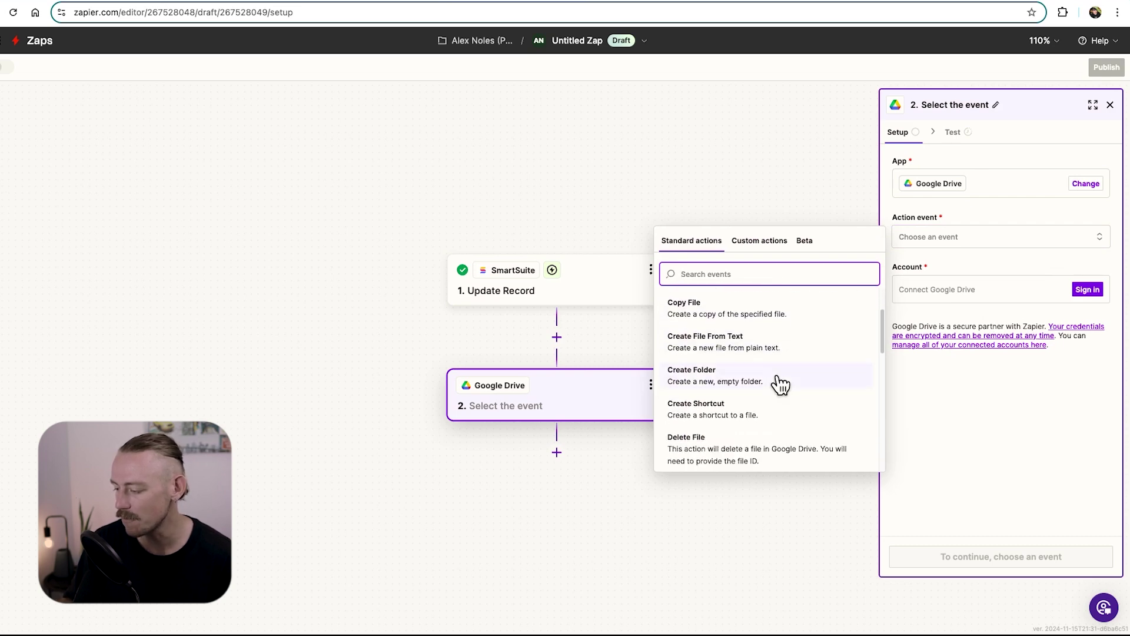
{"action": "scroll", "coordinate": [764, 371], "scroll_direction": "down", "scroll_amount": 4}
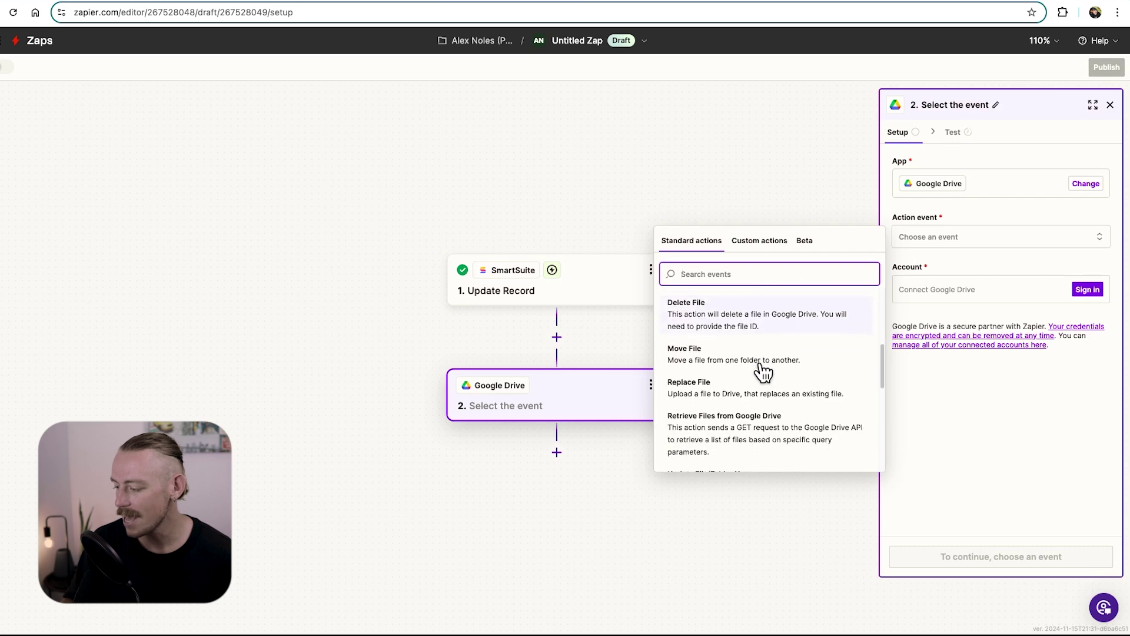
{"action": "scroll", "coordinate": [766, 371], "scroll_direction": "down", "scroll_amount": 3}
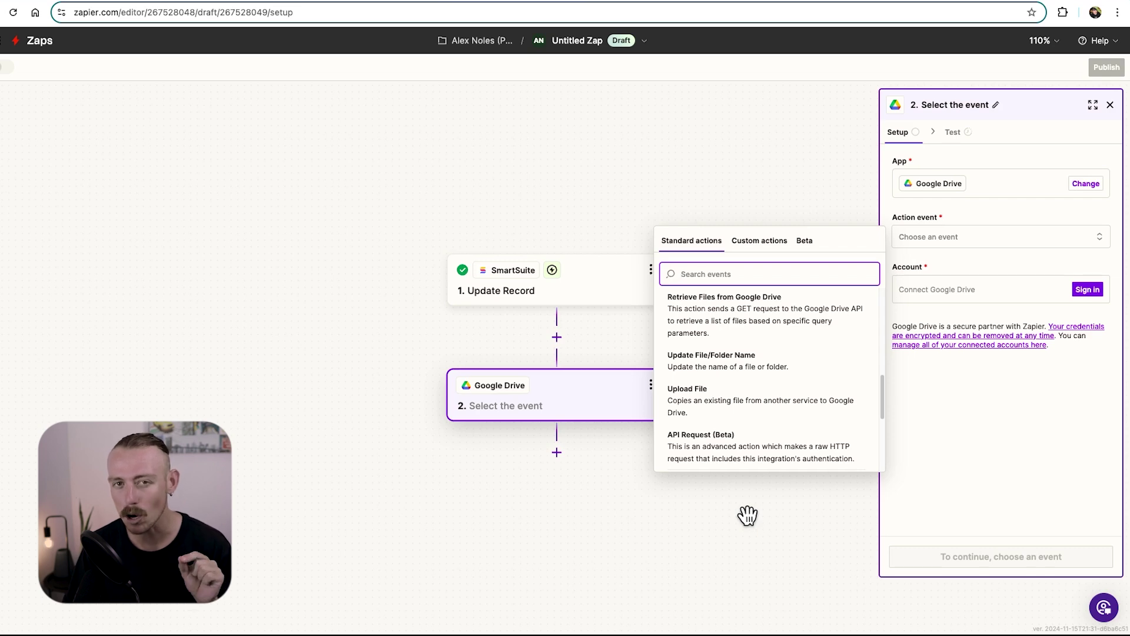
{"action": "left_click", "coordinate": [748, 516]}
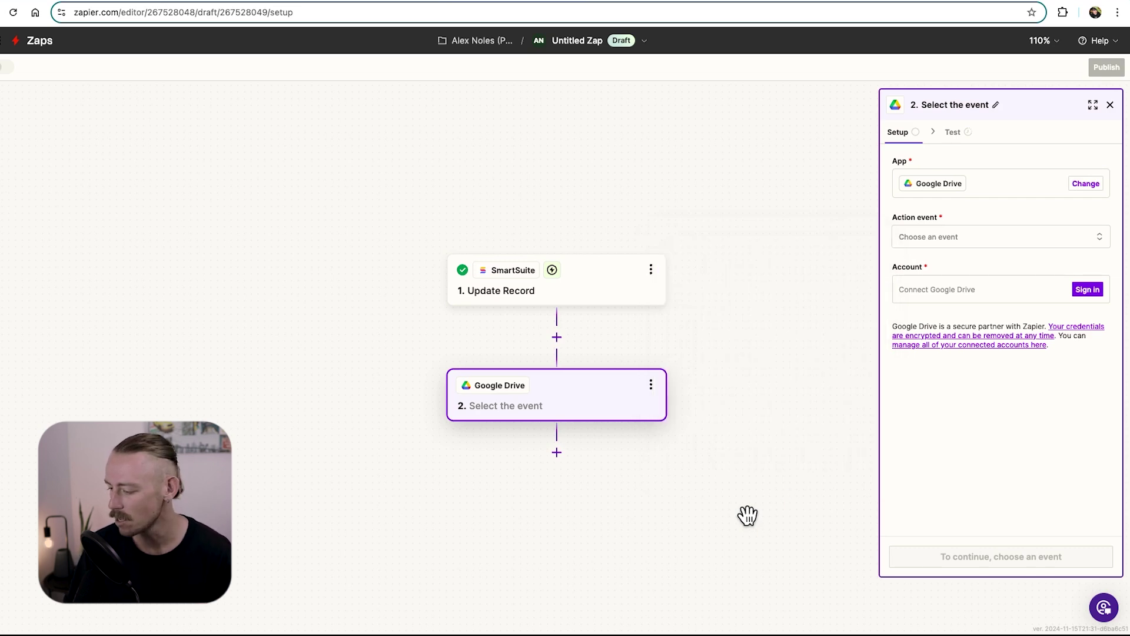
Step: Delete the Google Drive step from the Zap
{"action": "left_click", "coordinate": [651, 384]}
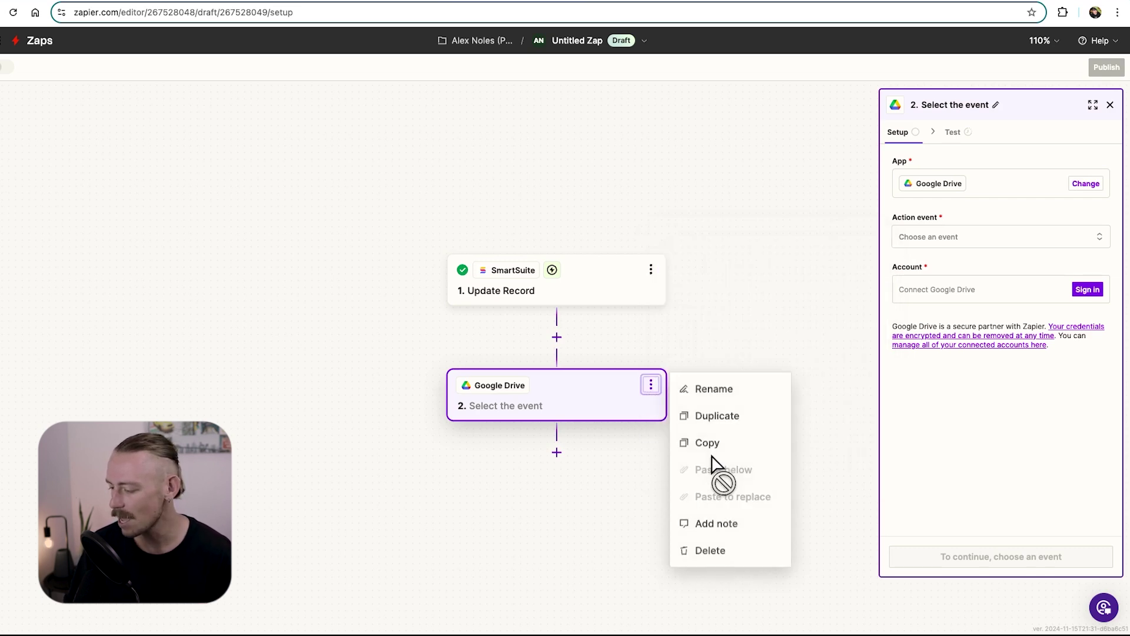
{"action": "left_click", "coordinate": [737, 549]}
{"action": "left_click", "coordinate": [740, 552]}
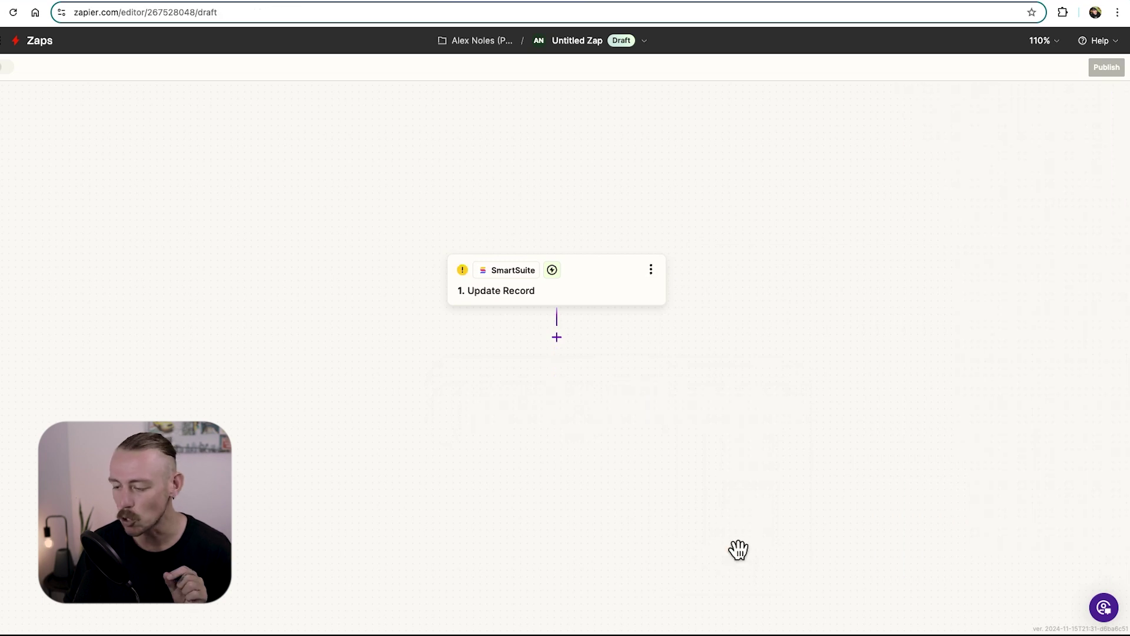
Step: Add Google Docs as the second step and browse its Standard action events
{"action": "left_click", "coordinate": [560, 339]}
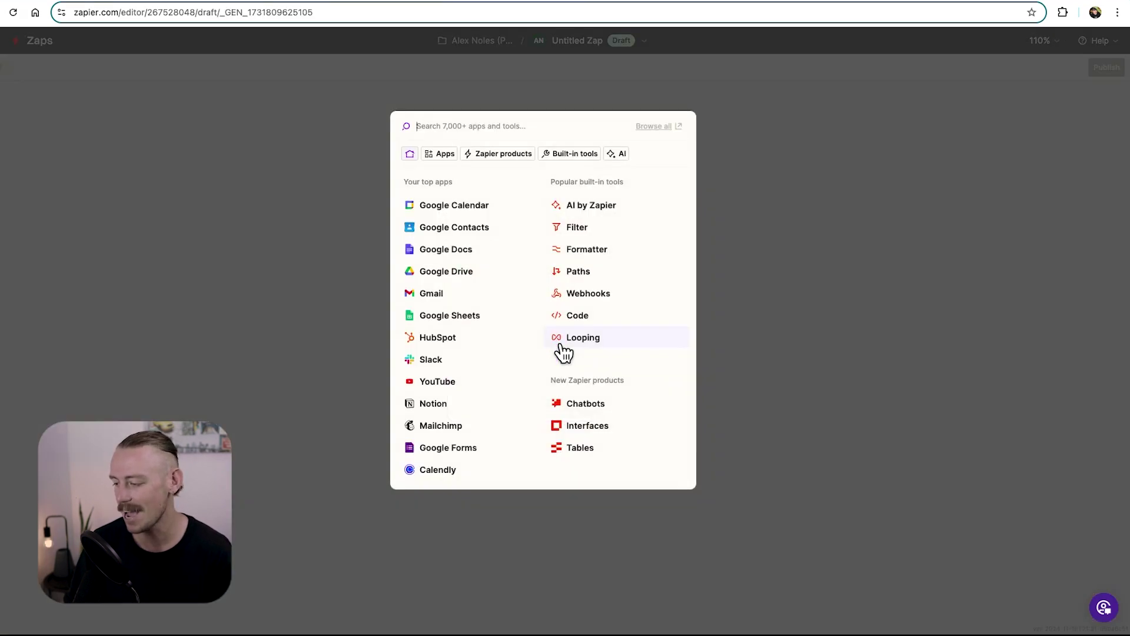
{"action": "left_click", "coordinate": [520, 127]}
{"action": "type", "text": "google docs"}
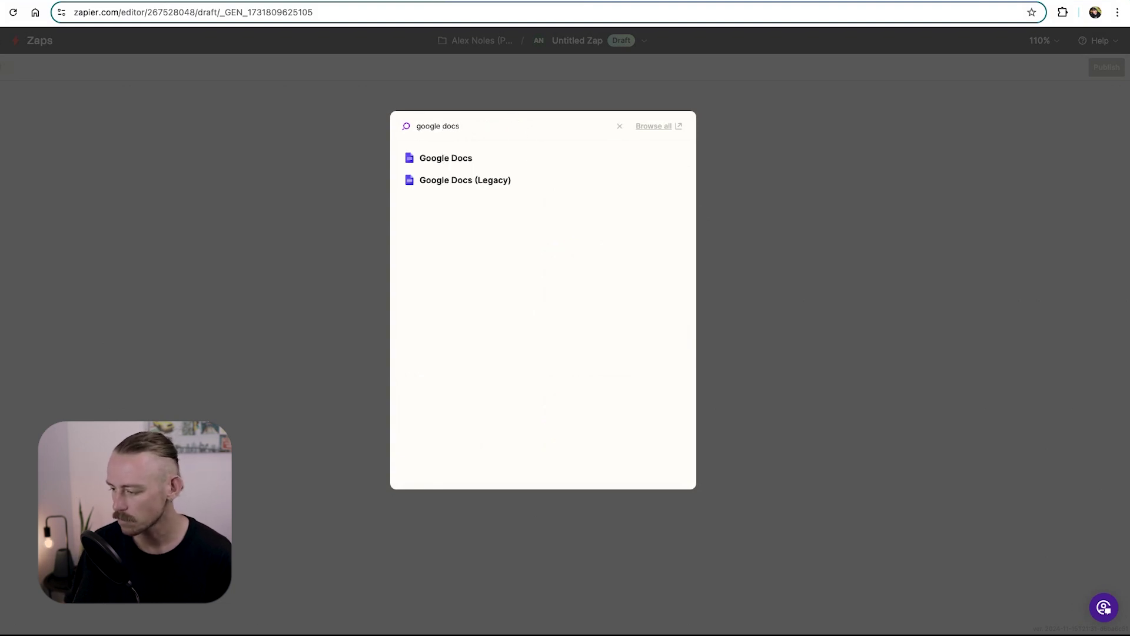
{"action": "left_click", "coordinate": [498, 159]}
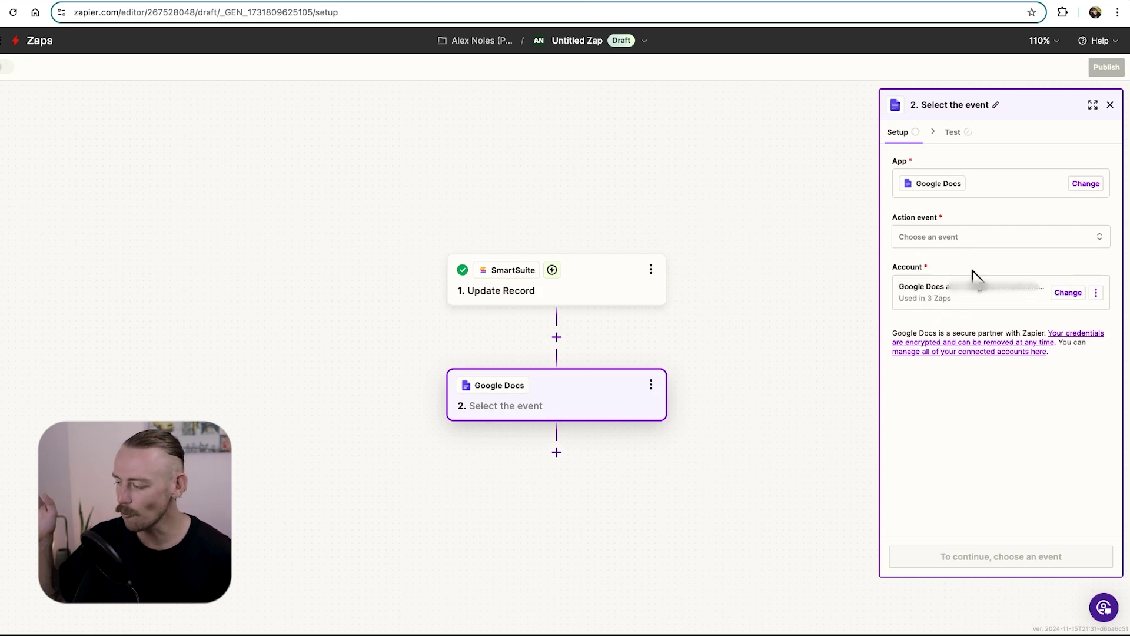
{"action": "left_click", "coordinate": [1000, 241]}
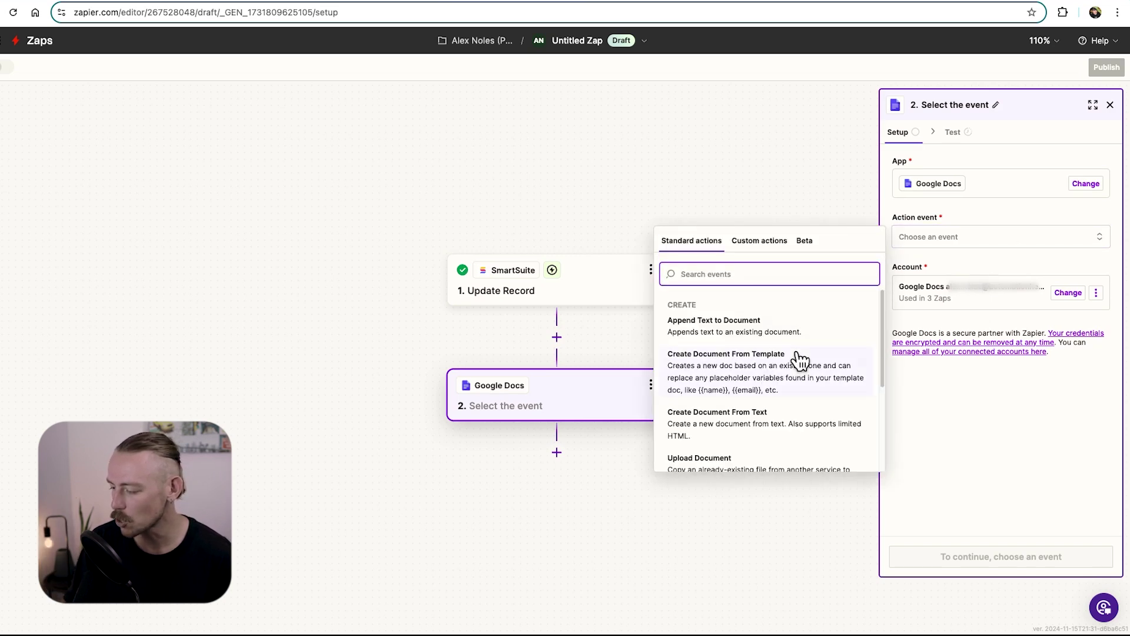
{"action": "scroll", "coordinate": [763, 378], "scroll_direction": "down", "scroll_amount": 2}
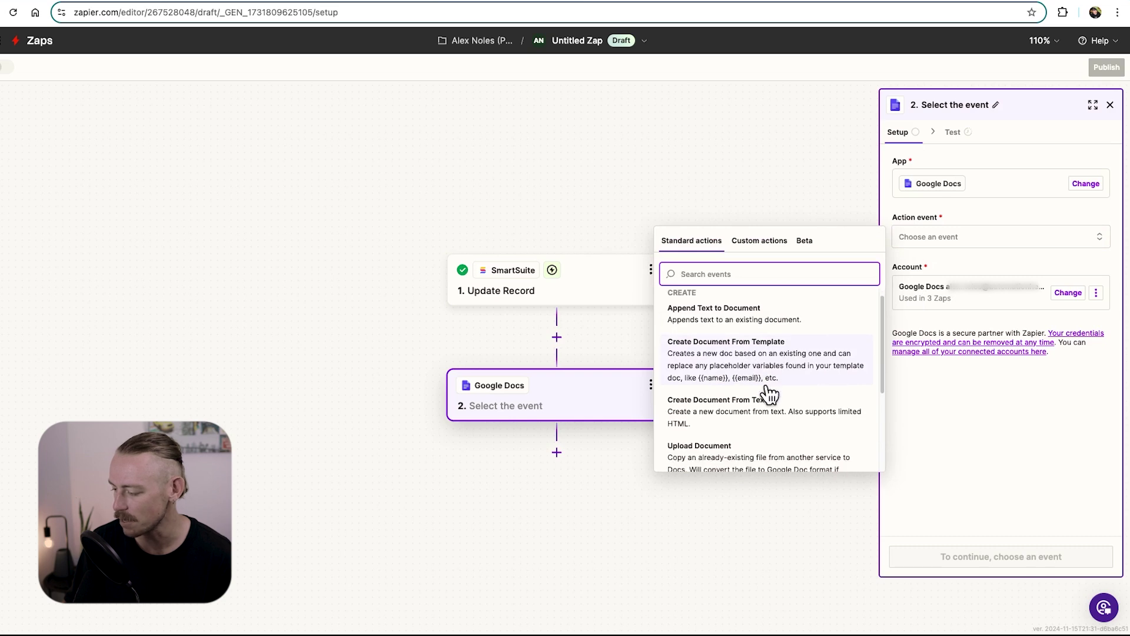
{"action": "scroll", "coordinate": [783, 380], "scroll_direction": "up", "scroll_amount": 2}
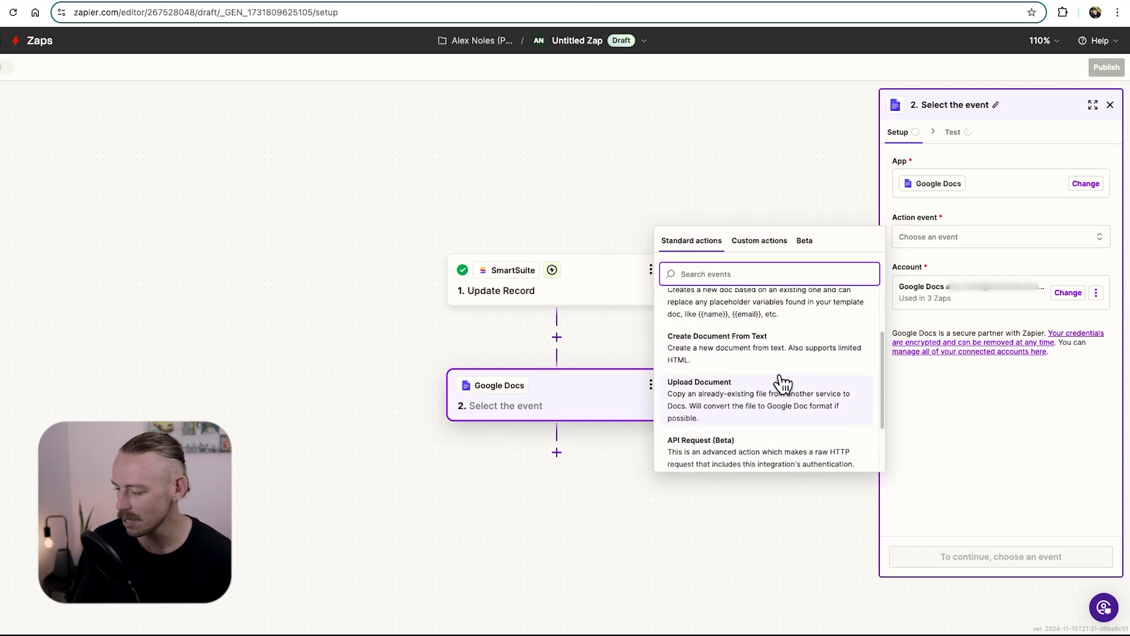
Step: Choose Create Document From Template, then open [TEMPLATE] Welcome Packet from Drive's Acme Co > Clients folder
{"action": "left_click", "coordinate": [769, 383]}
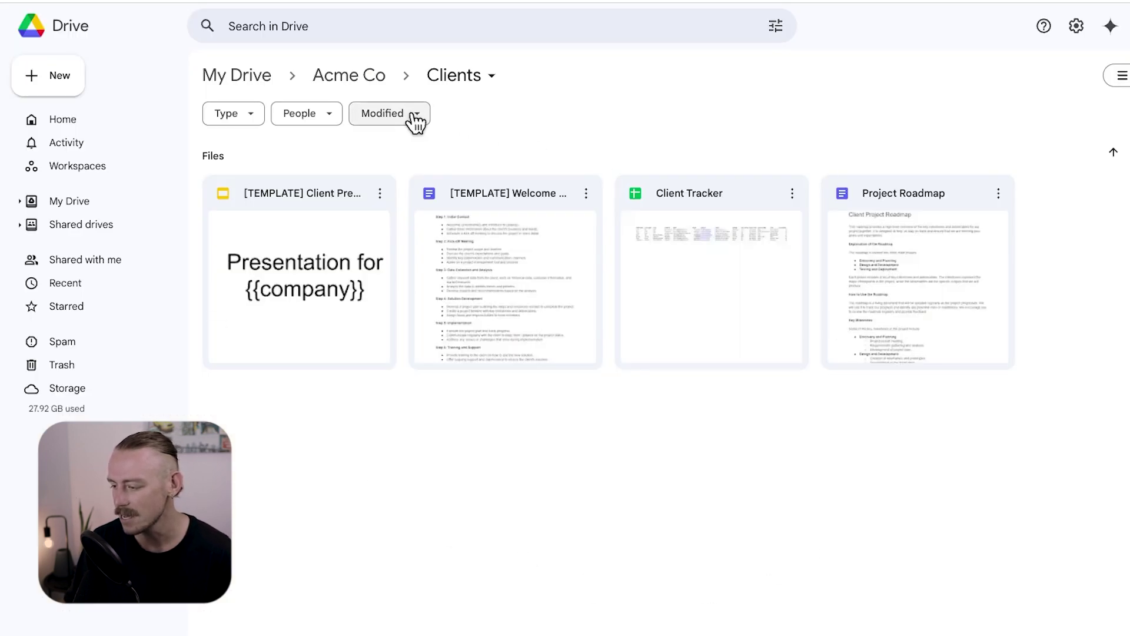
{"action": "left_click", "coordinate": [349, 77]}
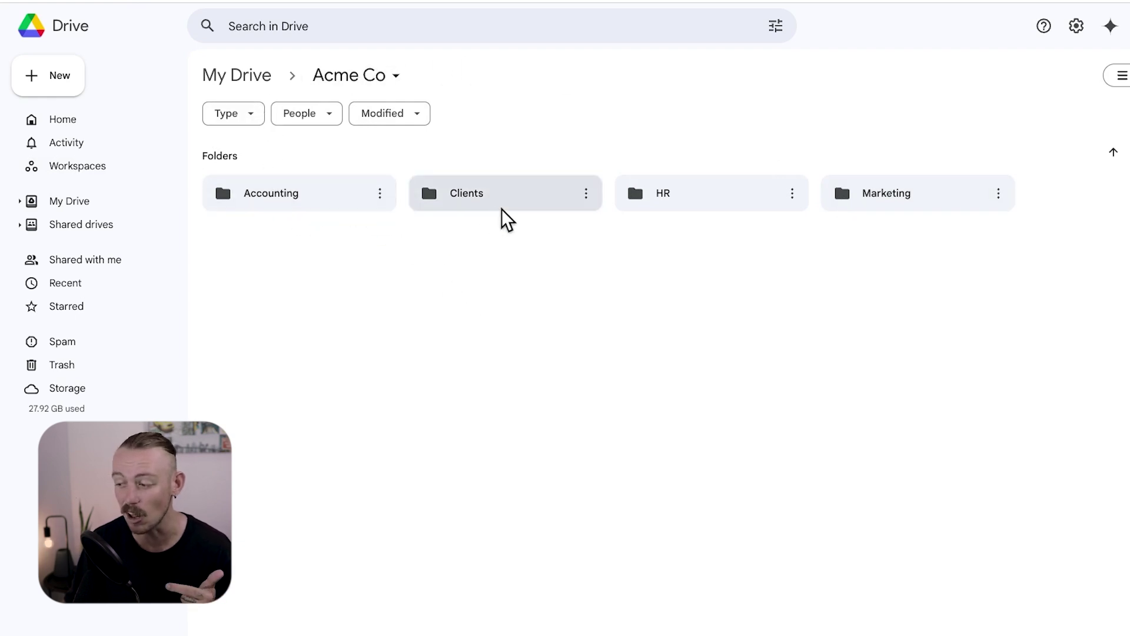
{"action": "mouse_move", "coordinate": [856, 197]}
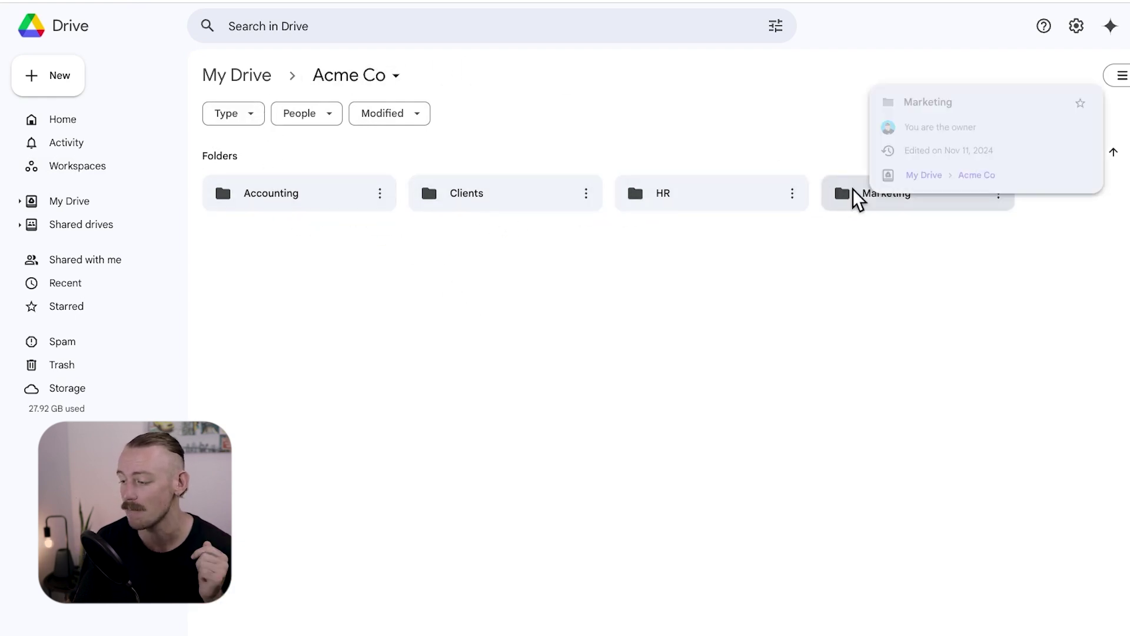
{"action": "double_click", "coordinate": [492, 201]}
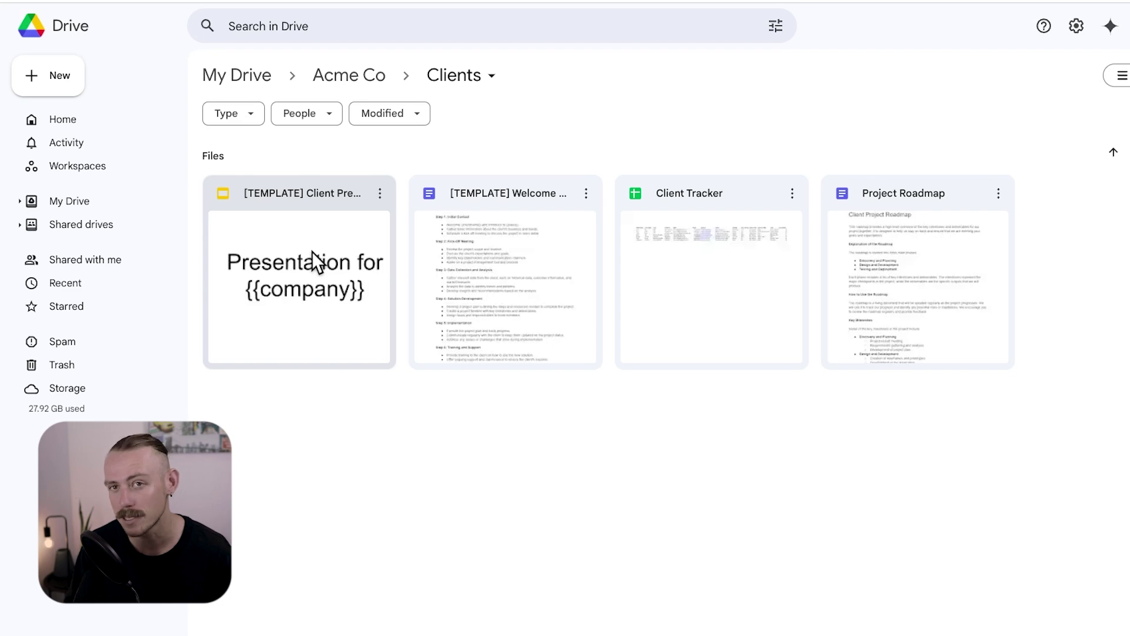
{"action": "double_click", "coordinate": [517, 273]}
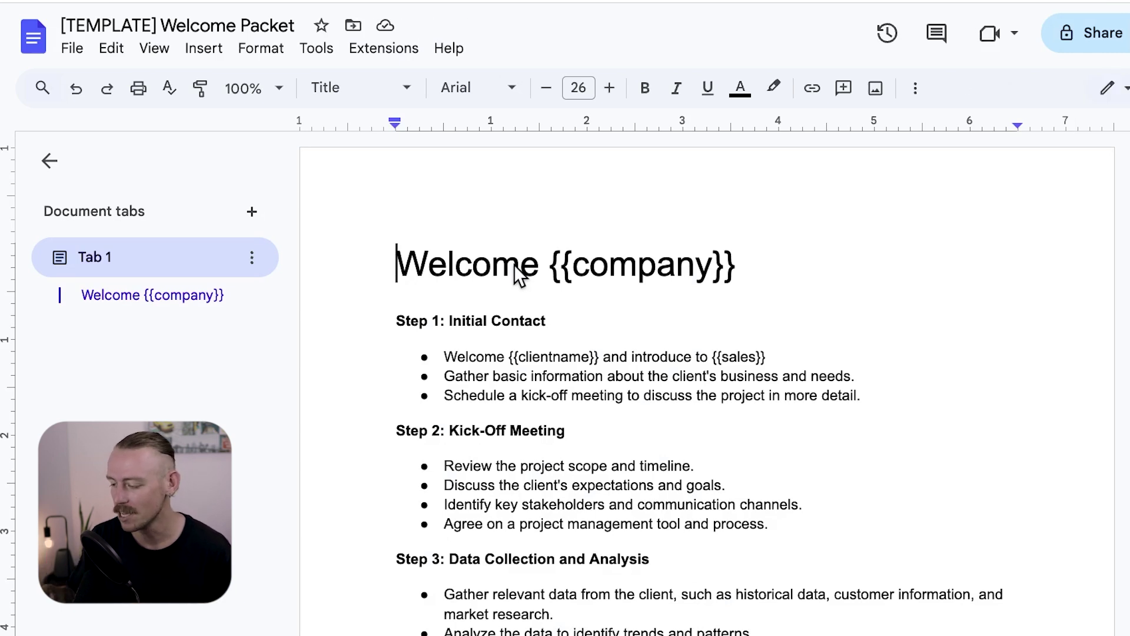
{"action": "left_click_drag", "start_coordinate": [807, 270], "coordinate": [549, 258]}
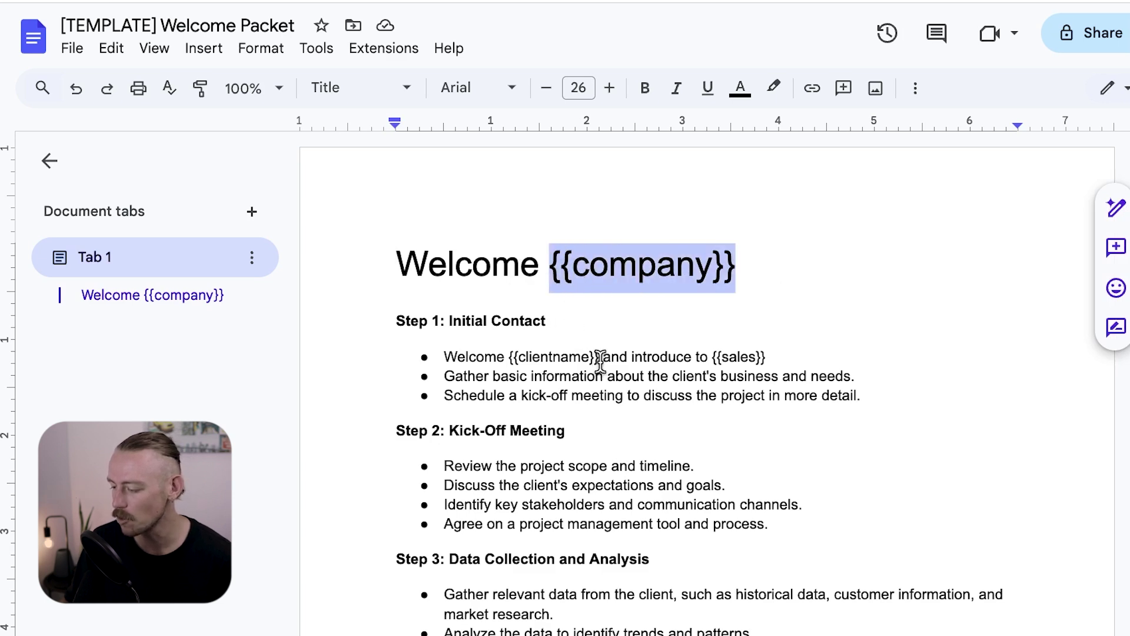
{"action": "left_click_drag", "start_coordinate": [599, 356], "coordinate": [507, 356]}
{"action": "left_click_drag", "start_coordinate": [766, 355], "coordinate": [712, 355]}
{"action": "left_click", "coordinate": [757, 266]}
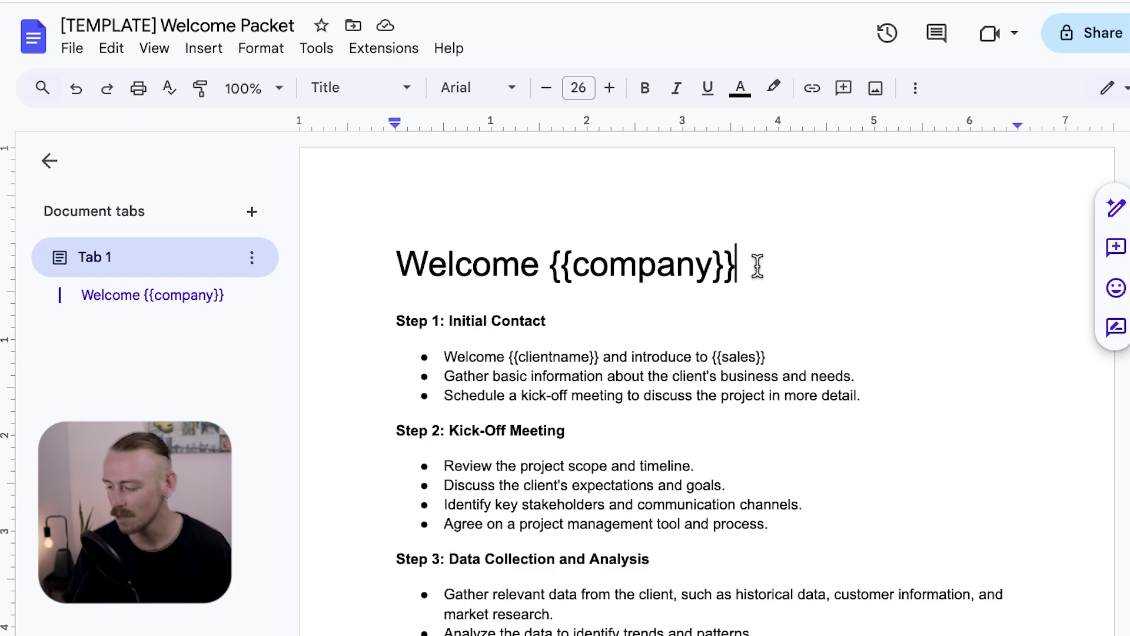
{"action": "double_click", "coordinate": [760, 267]}
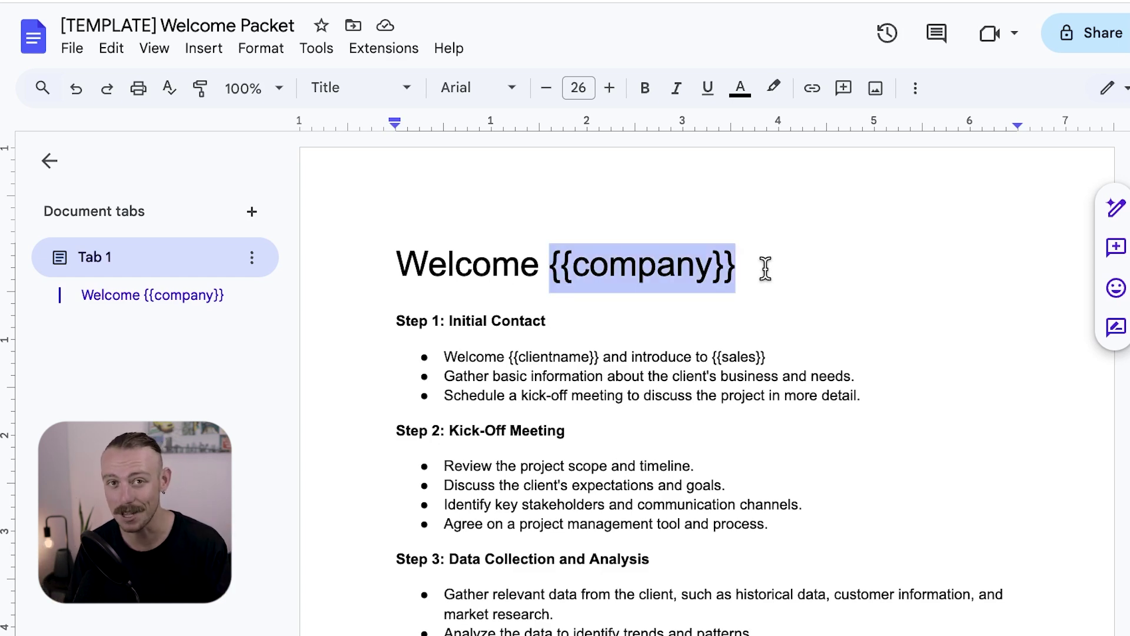
{"action": "left_click_drag", "start_coordinate": [599, 357], "coordinate": [506, 358]}
{"action": "left_click_drag", "start_coordinate": [767, 357], "coordinate": [713, 358]}
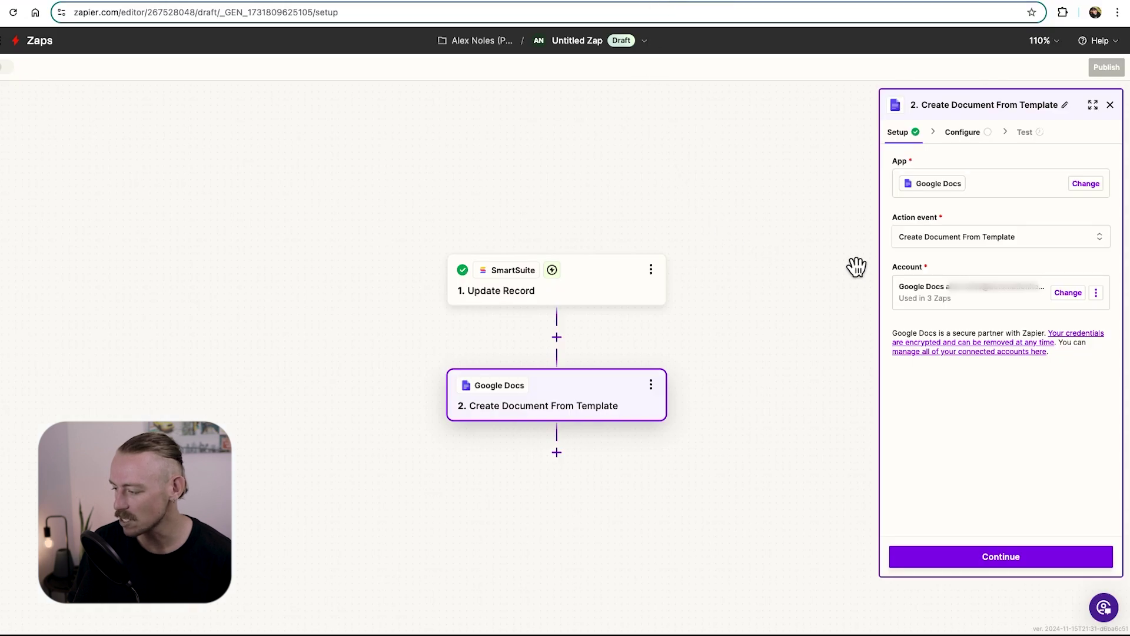
Step: Select [TEMPLATE] Welcome Packet as the template document, revealing its company, clientname and sales fields
{"action": "left_click", "coordinate": [1042, 557]}
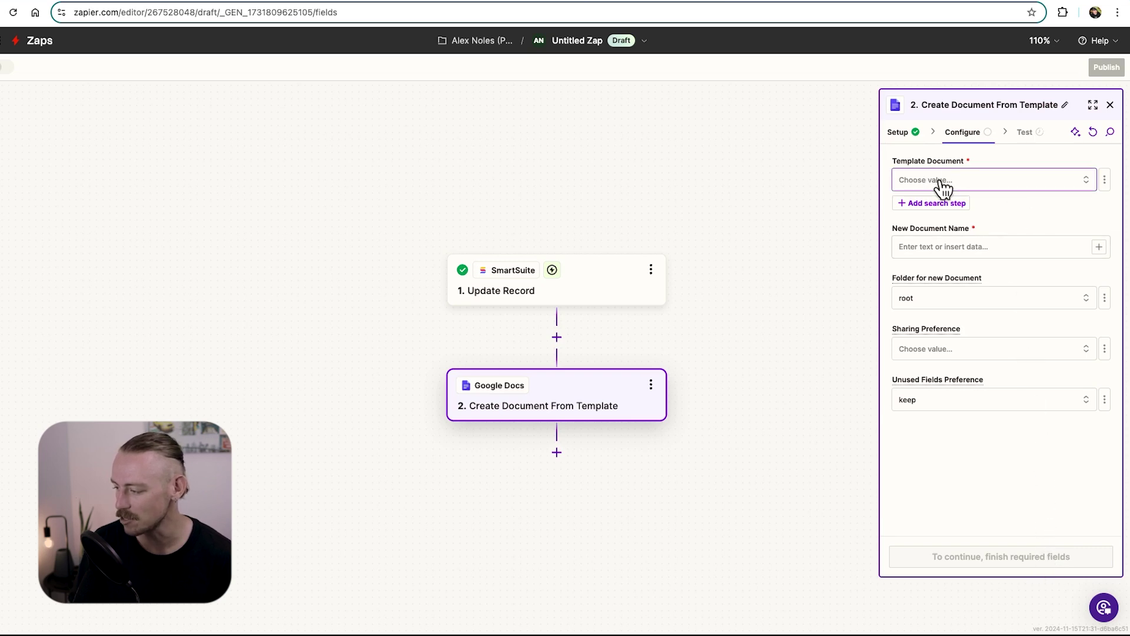
{"action": "left_click", "coordinate": [1037, 189]}
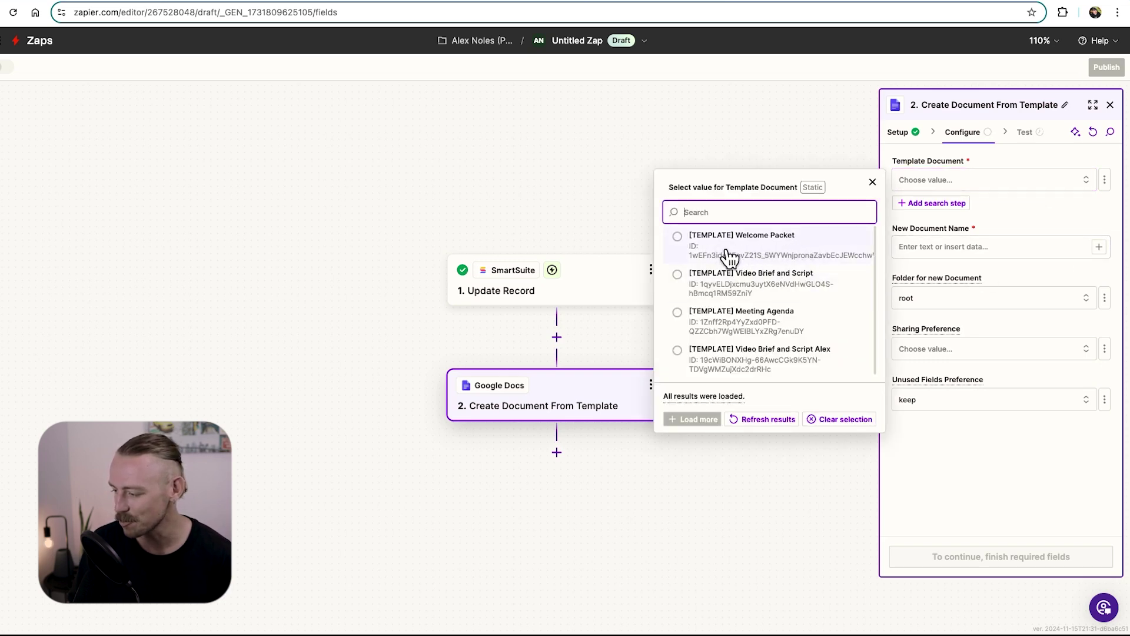
{"action": "left_click", "coordinate": [680, 246]}
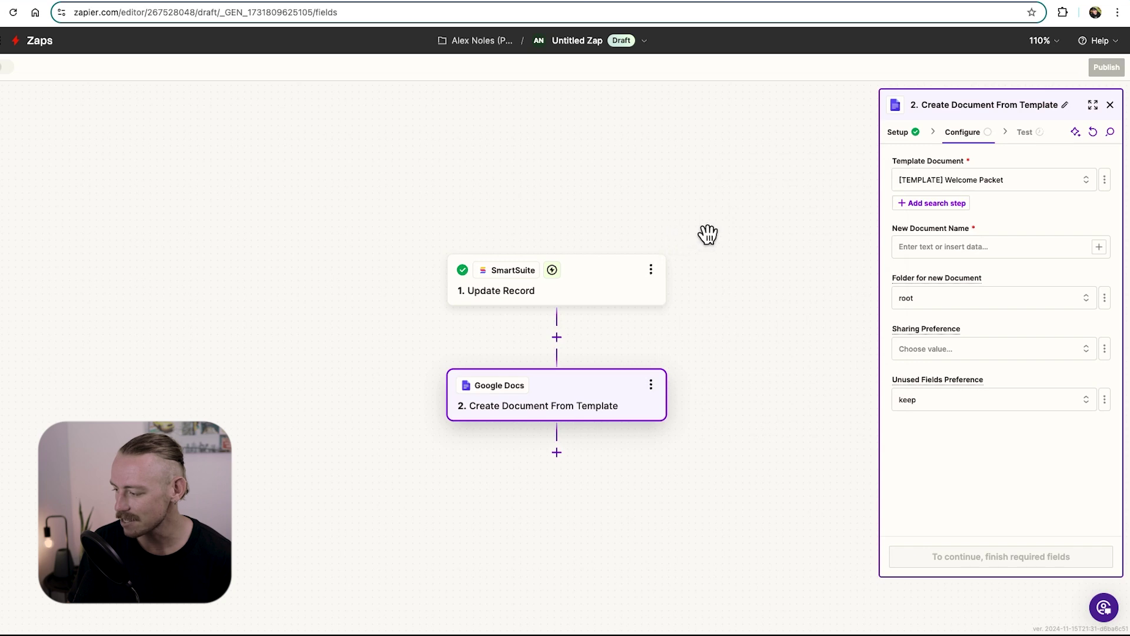
{"action": "left_click", "coordinate": [957, 241]}
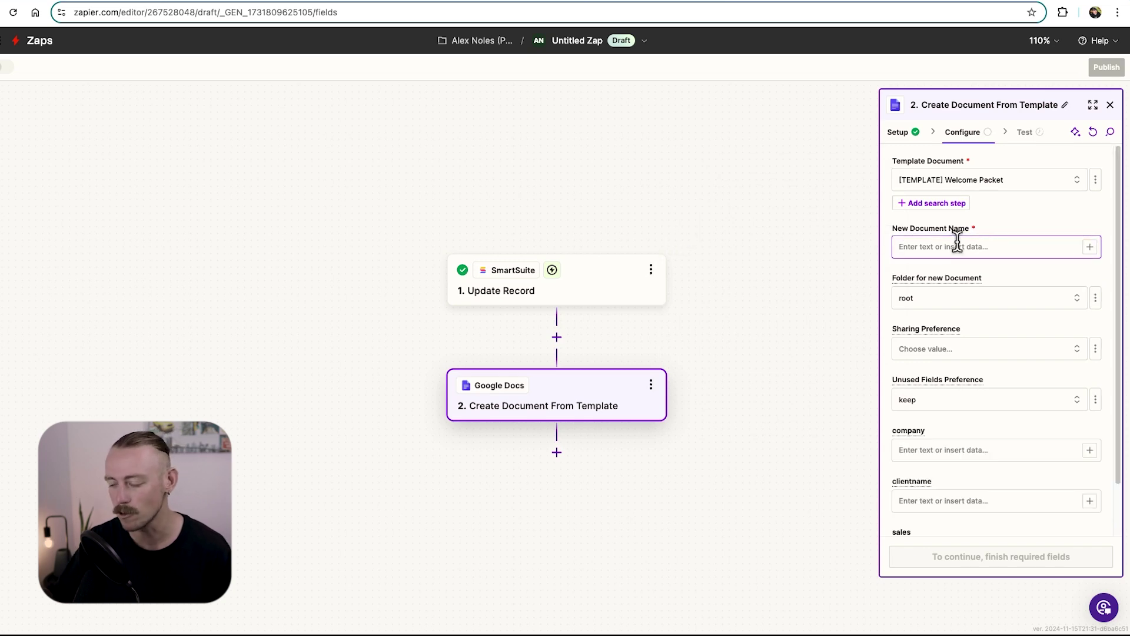
{"action": "scroll", "coordinate": [959, 244], "scroll_direction": "down", "scroll_amount": 1}
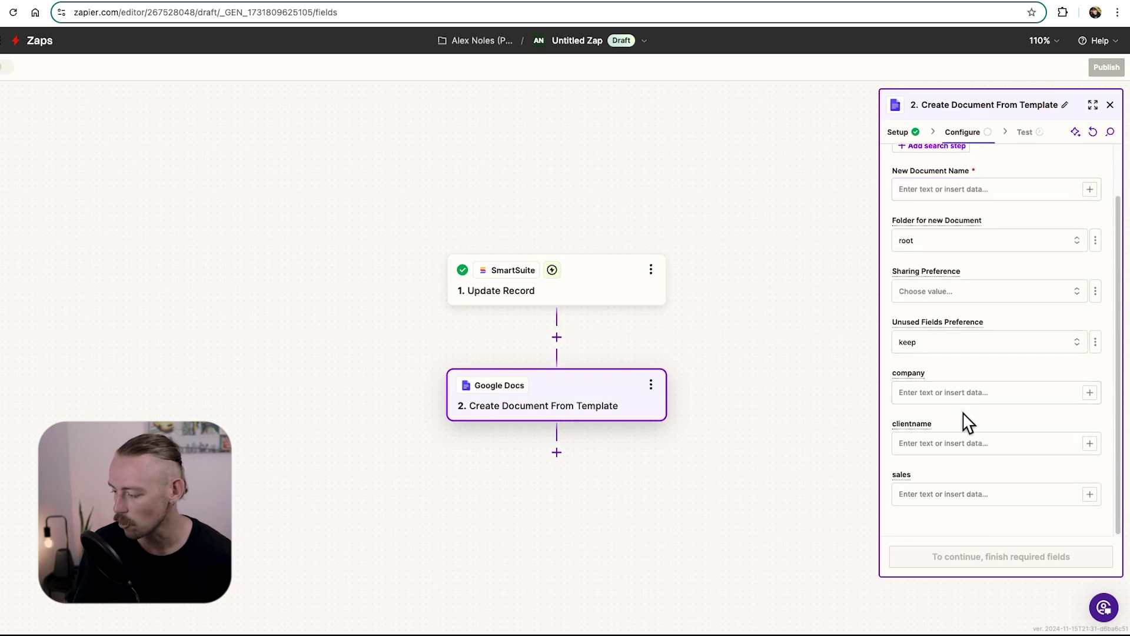
{"action": "left_click", "coordinate": [927, 392]}
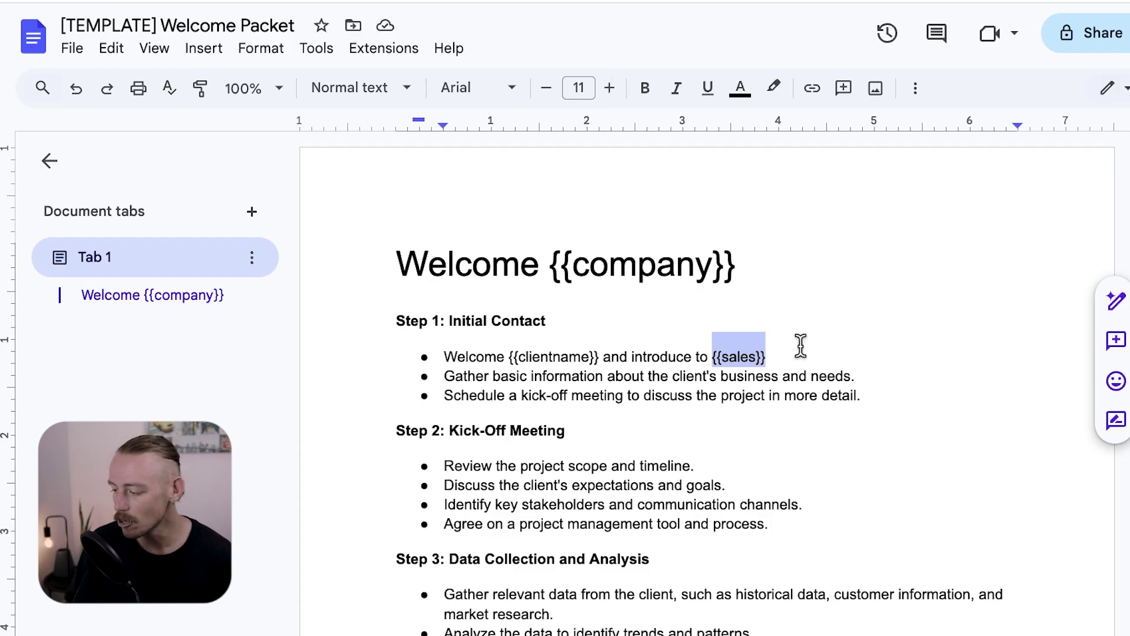
{"action": "left_click", "coordinate": [800, 345]}
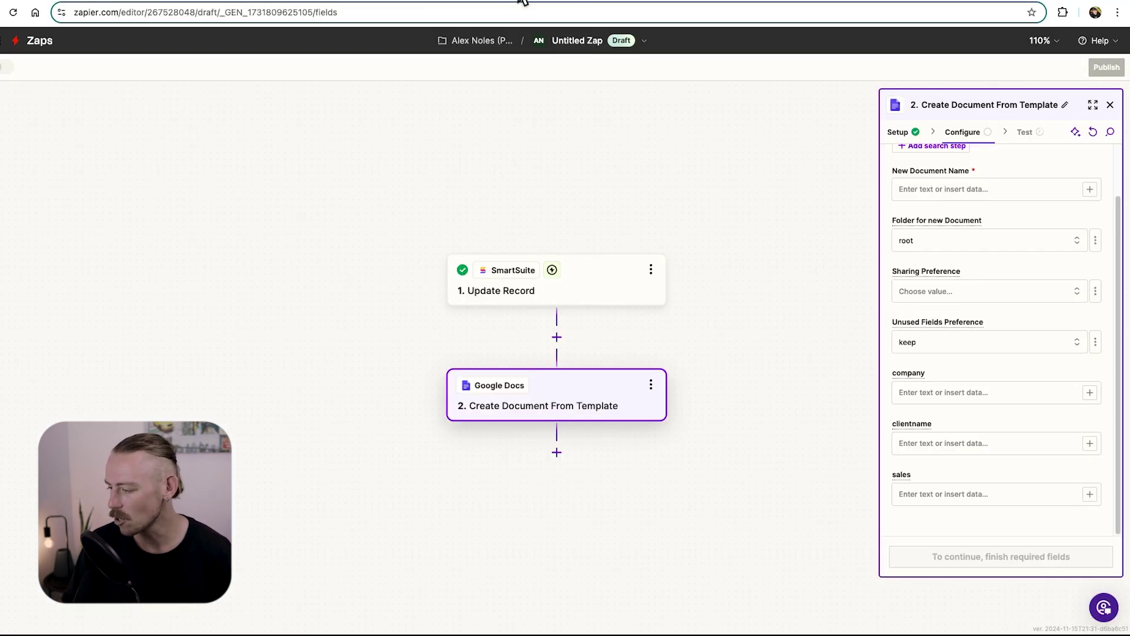
Step: Set New Document Name to 'Welcome Packet for ' followed by the trigger record's Account Name
{"action": "left_click", "coordinate": [1006, 197]}
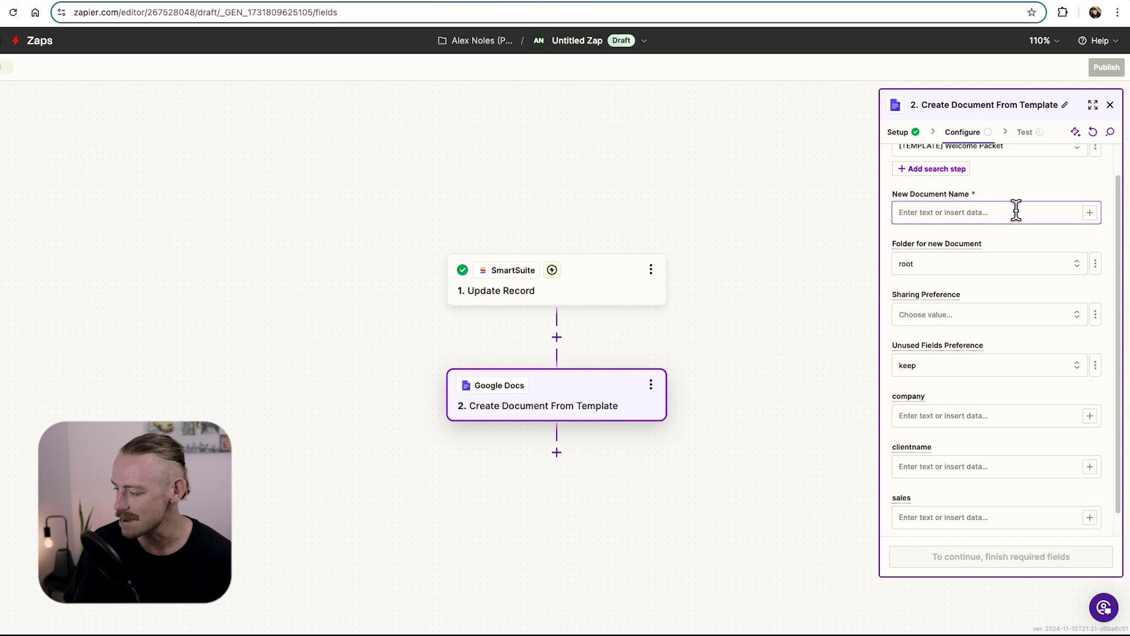
{"action": "type", "text": "Welcome Packet for"}
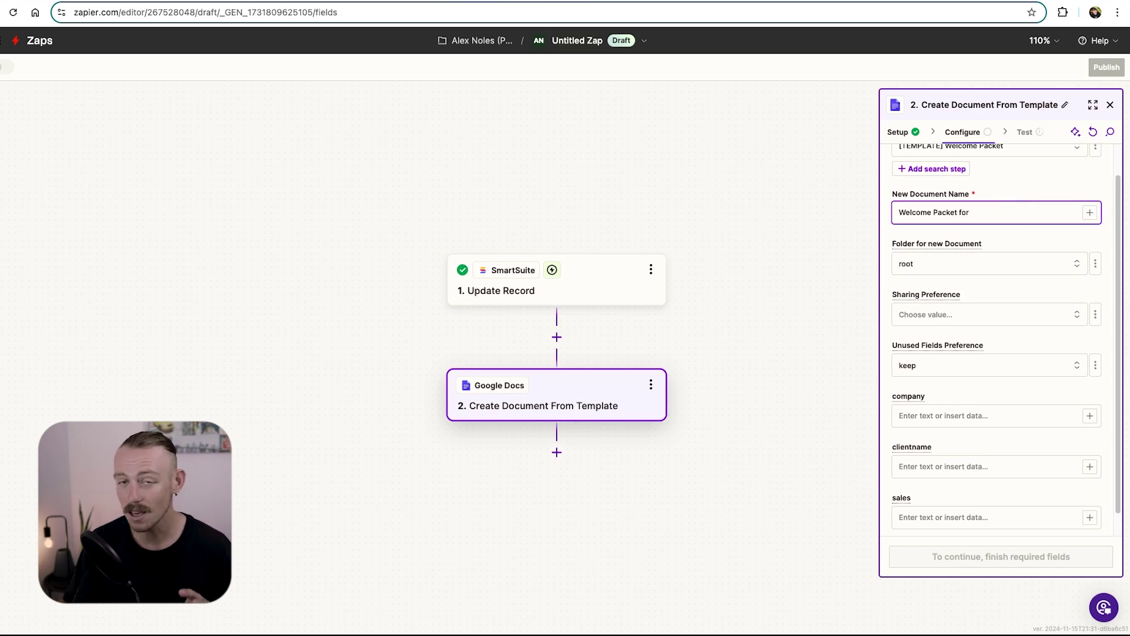
{"action": "left_click", "coordinate": [1090, 213]}
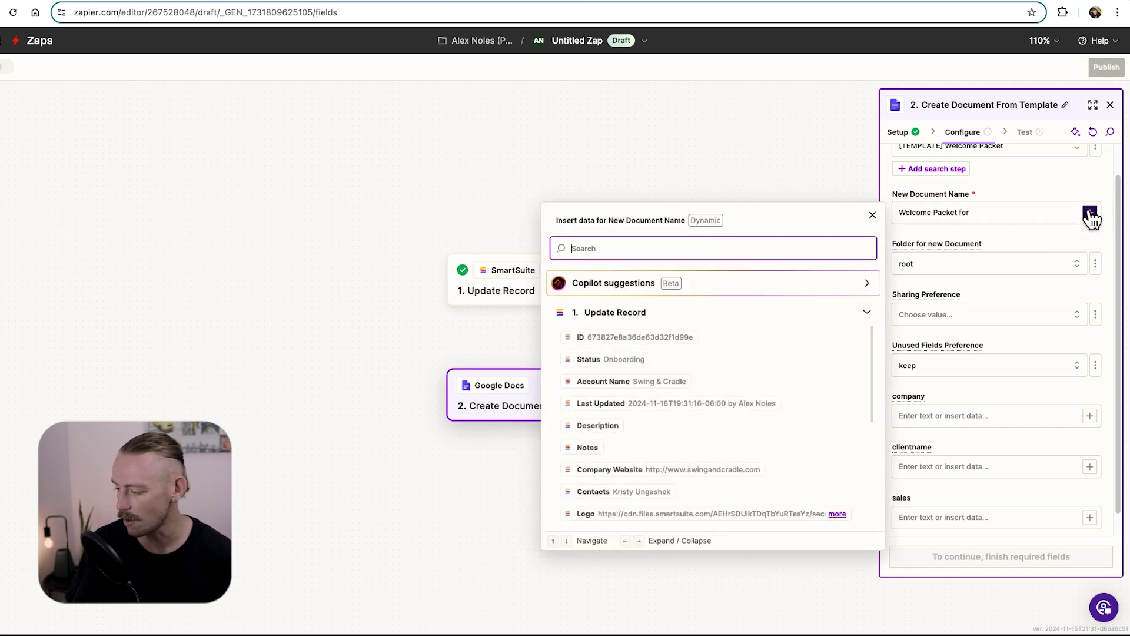
{"action": "left_click", "coordinate": [654, 384]}
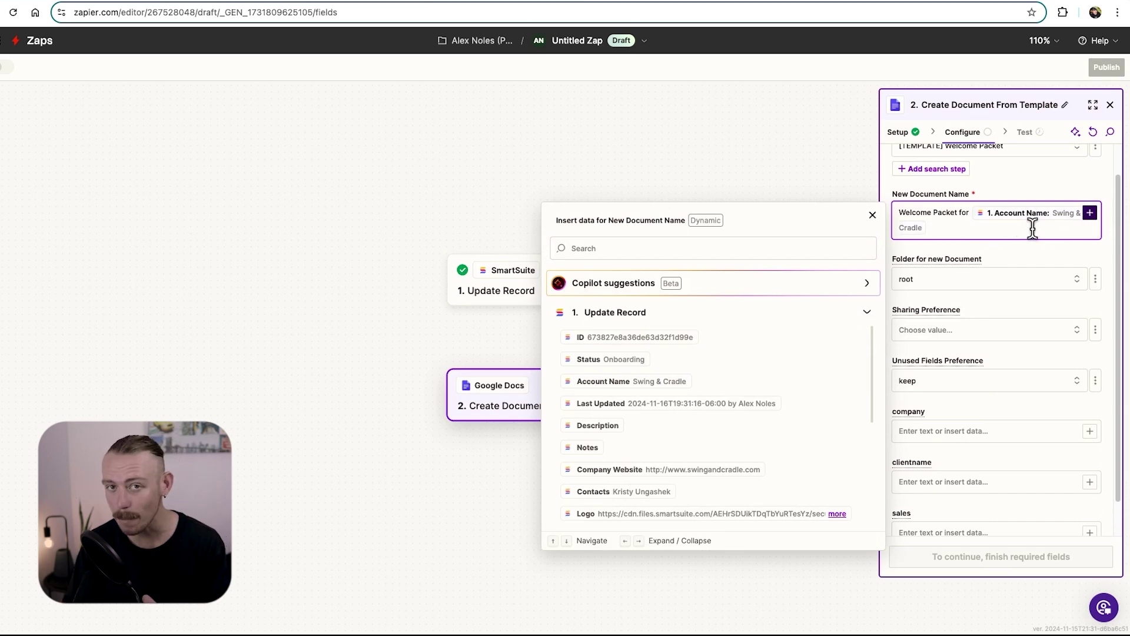
{"action": "left_click", "coordinate": [1034, 266]}
{"action": "scroll", "coordinate": [1034, 266], "scroll_direction": "down", "scroll_amount": 1}
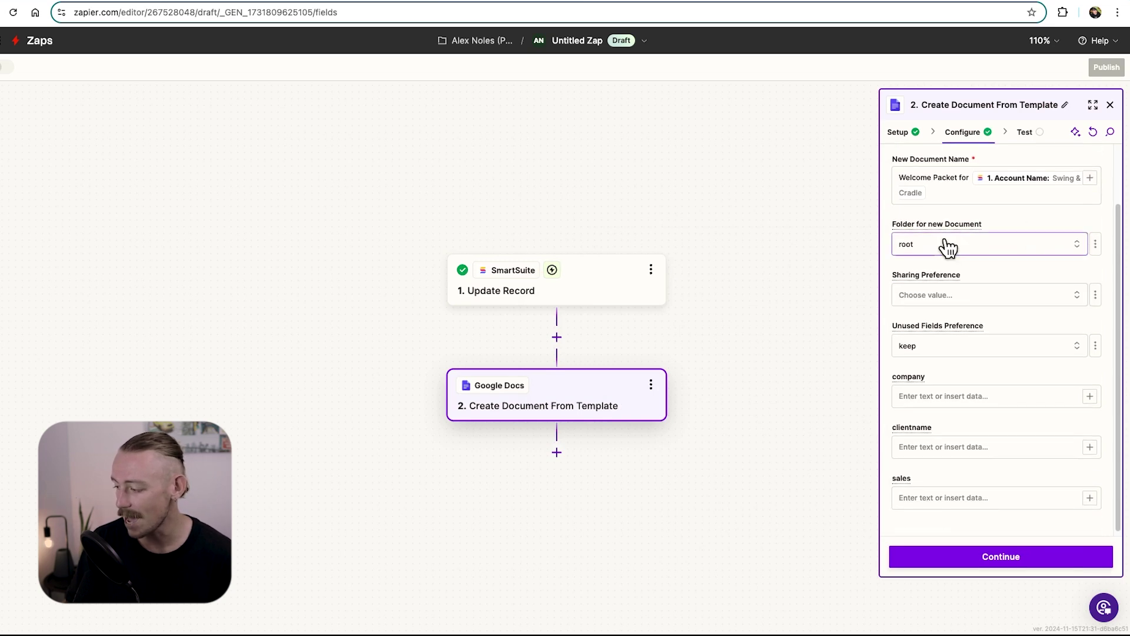
Step: Choose Acme Co > Clients as the folder for new documents and view it in Drive
{"action": "left_click", "coordinate": [975, 258]}
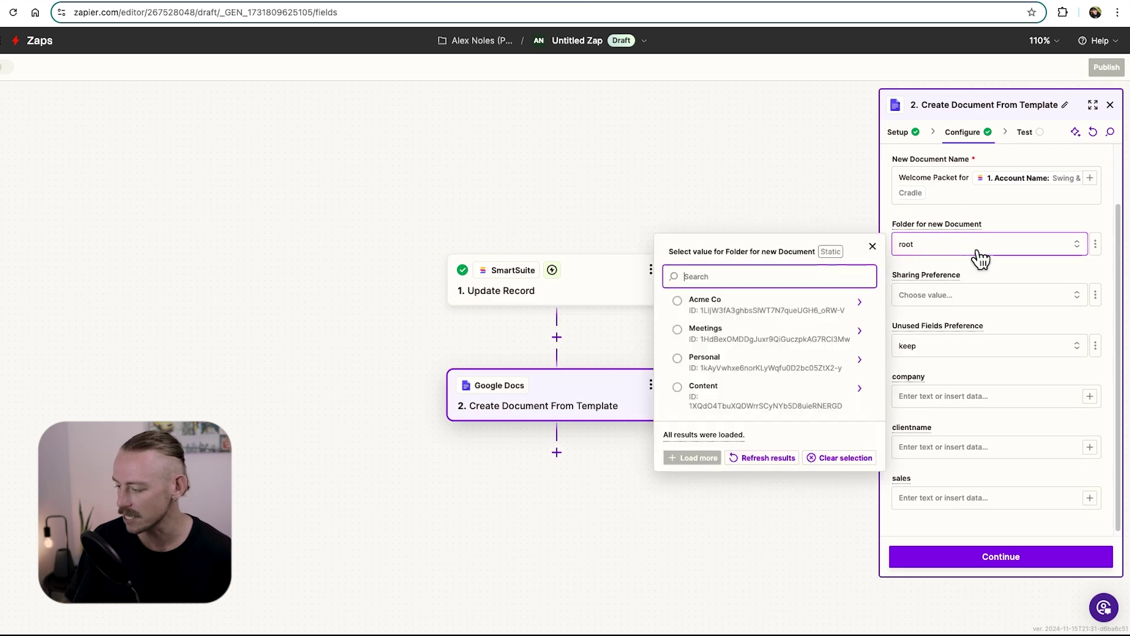
{"action": "key", "text": "Escape"}
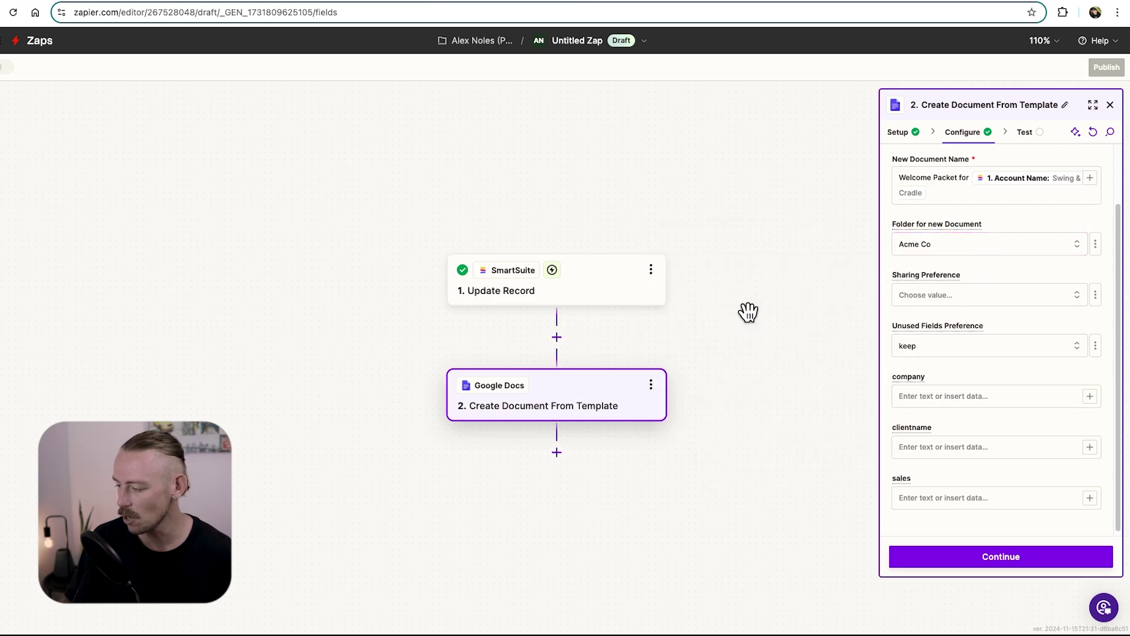
{"action": "left_click", "coordinate": [979, 257]}
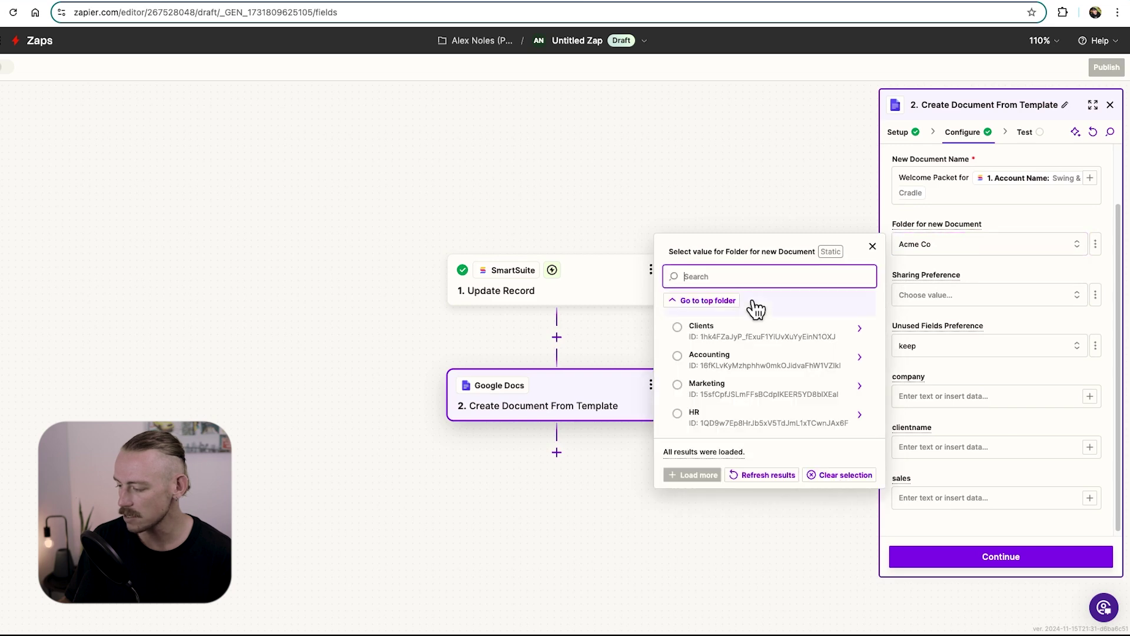
{"action": "left_click", "coordinate": [757, 327]}
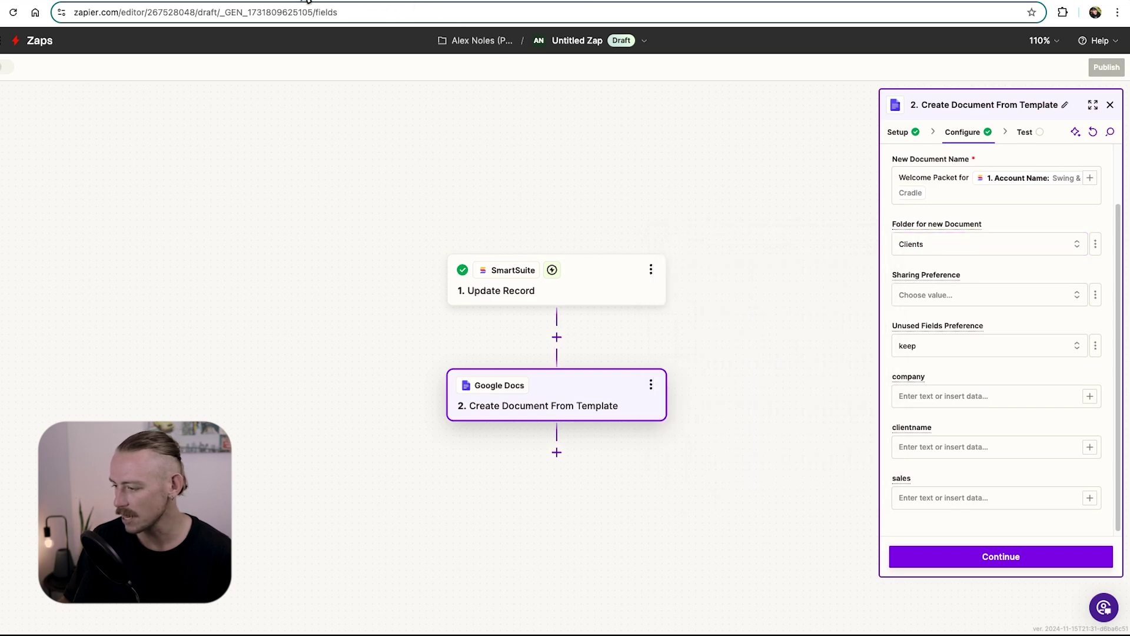
{"action": "key", "text": "ctrl+Tab"}
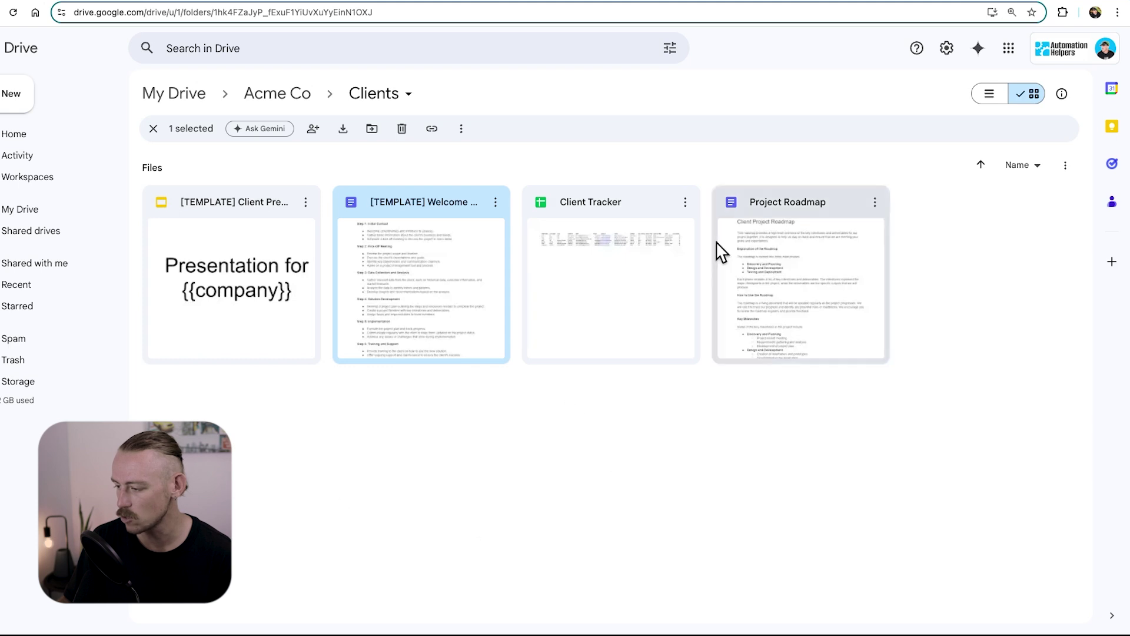
Step: Set the Sharing Preference to 'Anyone with link can view'
{"action": "left_click", "coordinate": [499, 5]}
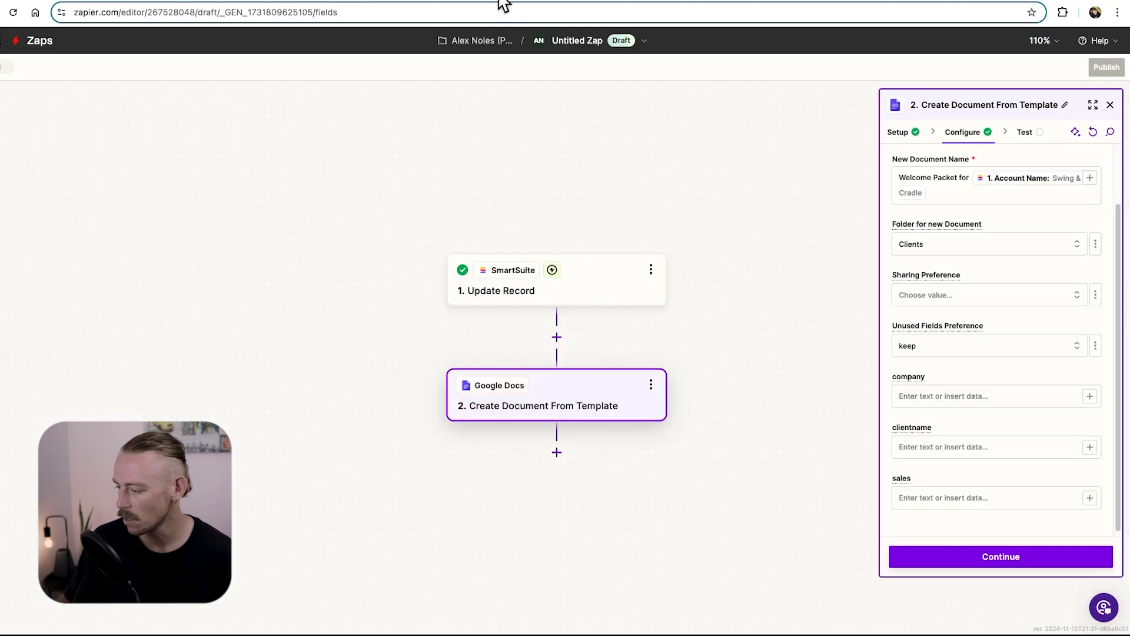
{"action": "left_click", "coordinate": [995, 303]}
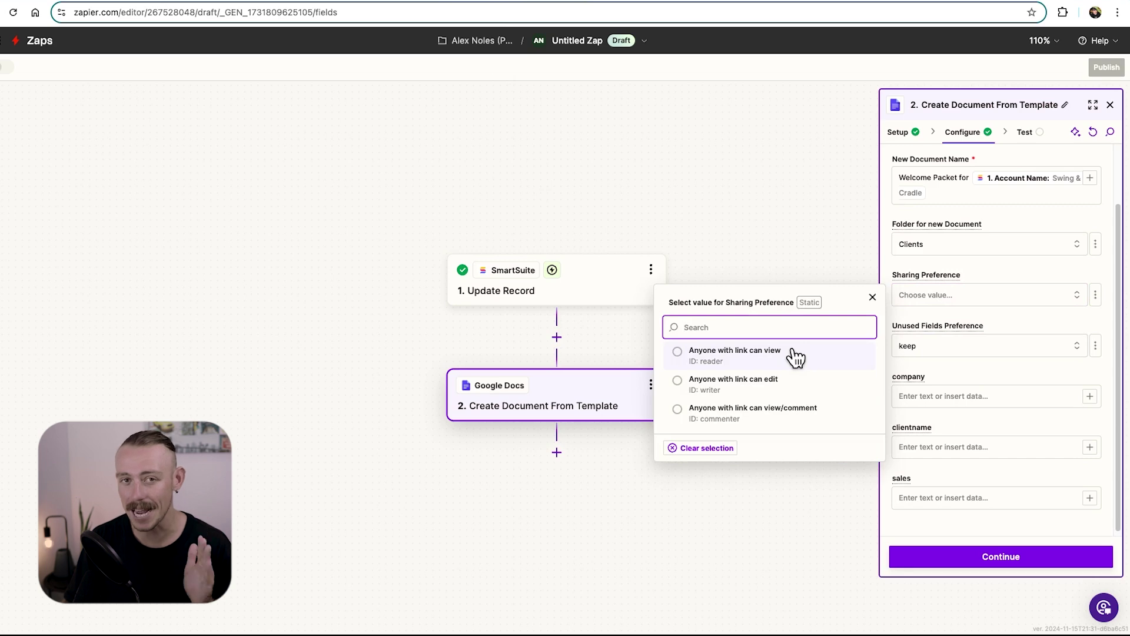
{"action": "left_click", "coordinate": [809, 359]}
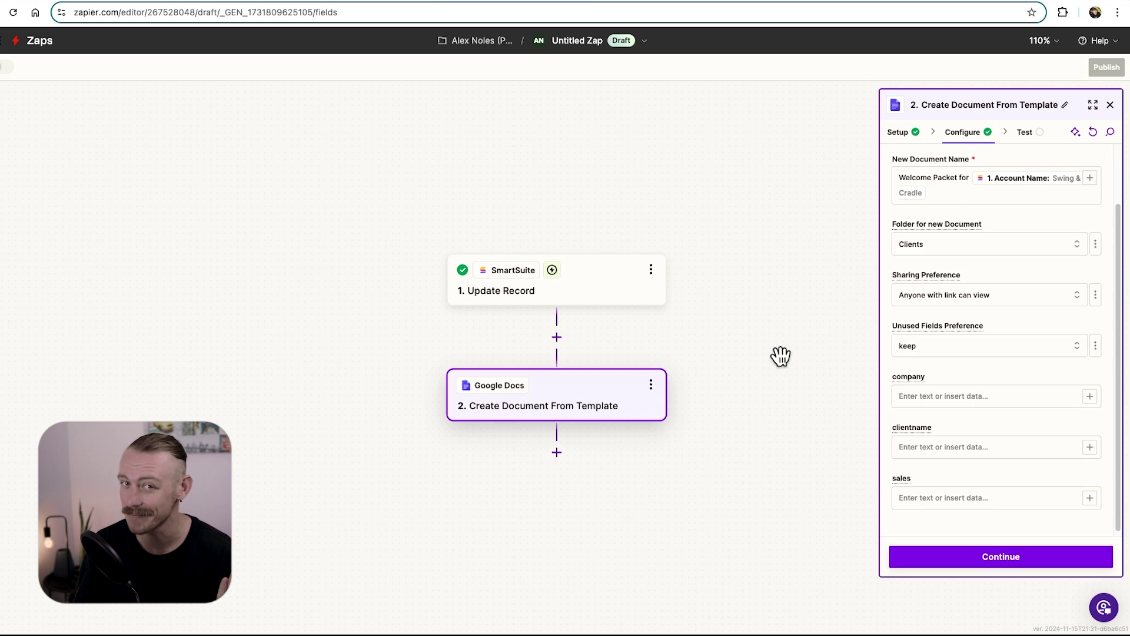
Step: Map the company field to Account Name and clientname to Contacts
{"action": "scroll", "coordinate": [781, 355], "scroll_direction": "down", "scroll_amount": 1}
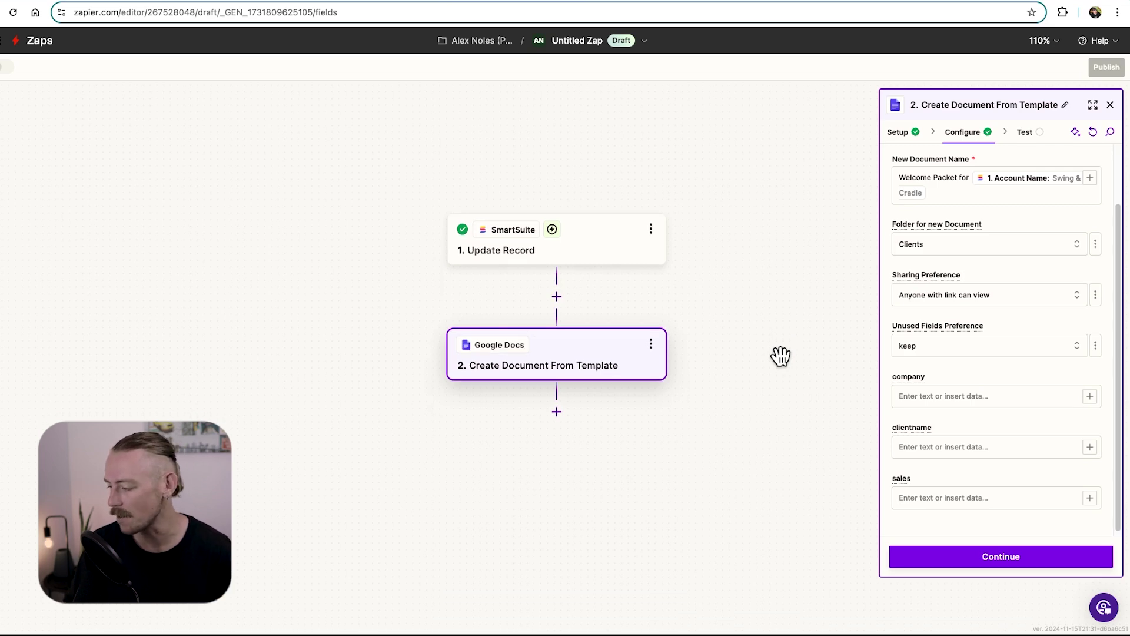
{"action": "scroll", "coordinate": [979, 361], "scroll_direction": "down", "scroll_amount": 1}
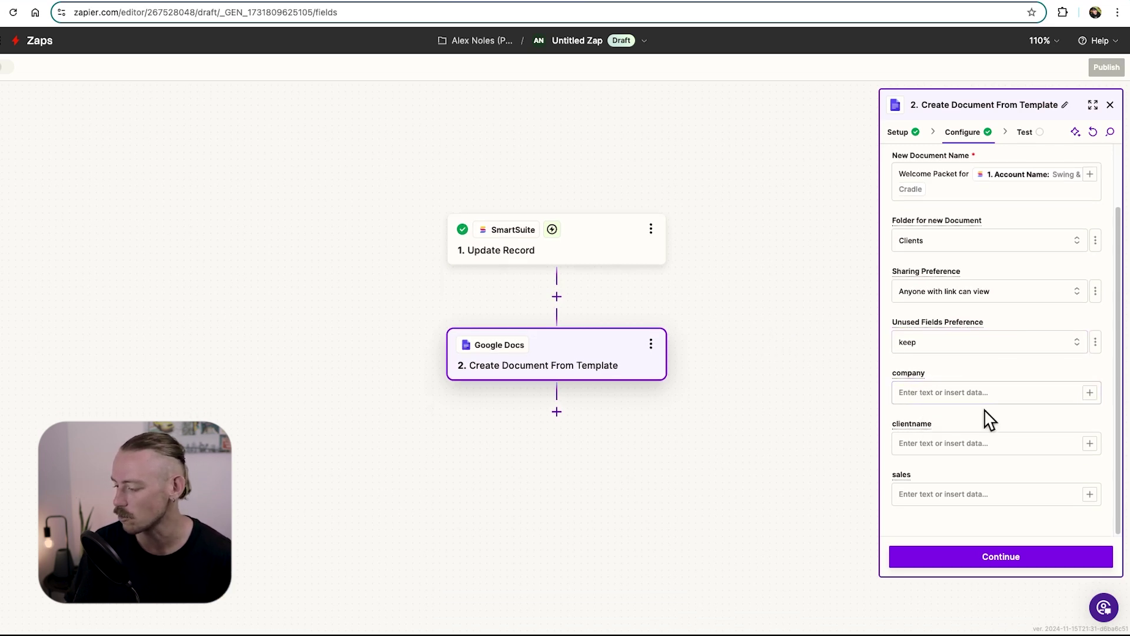
{"action": "left_click", "coordinate": [984, 391]}
{"action": "left_click", "coordinate": [1090, 393]}
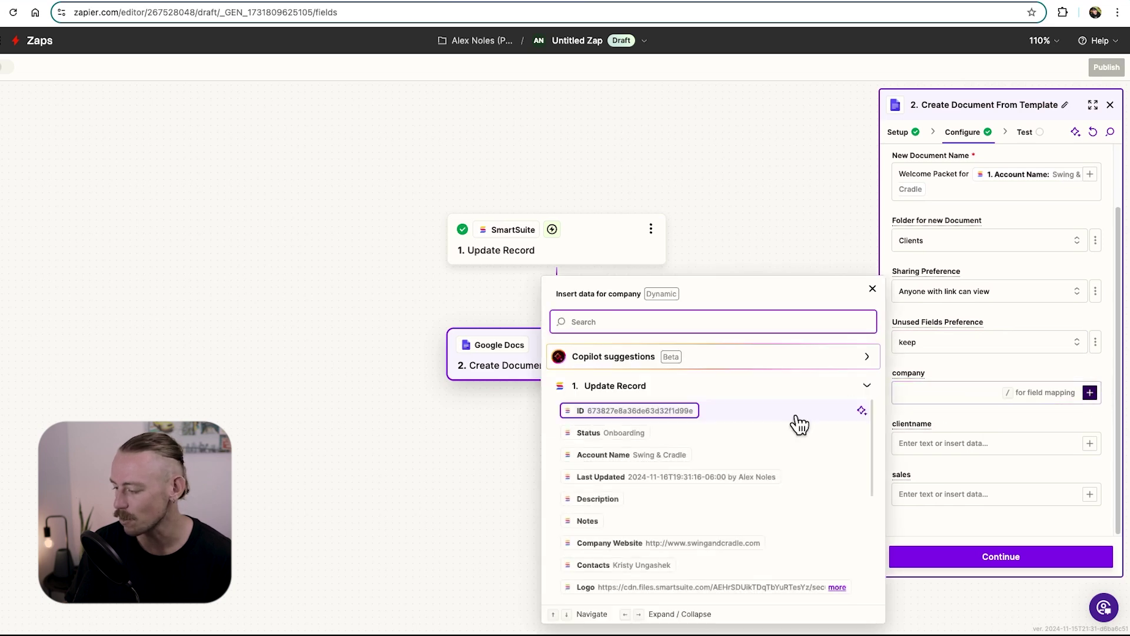
{"action": "left_click", "coordinate": [642, 455]}
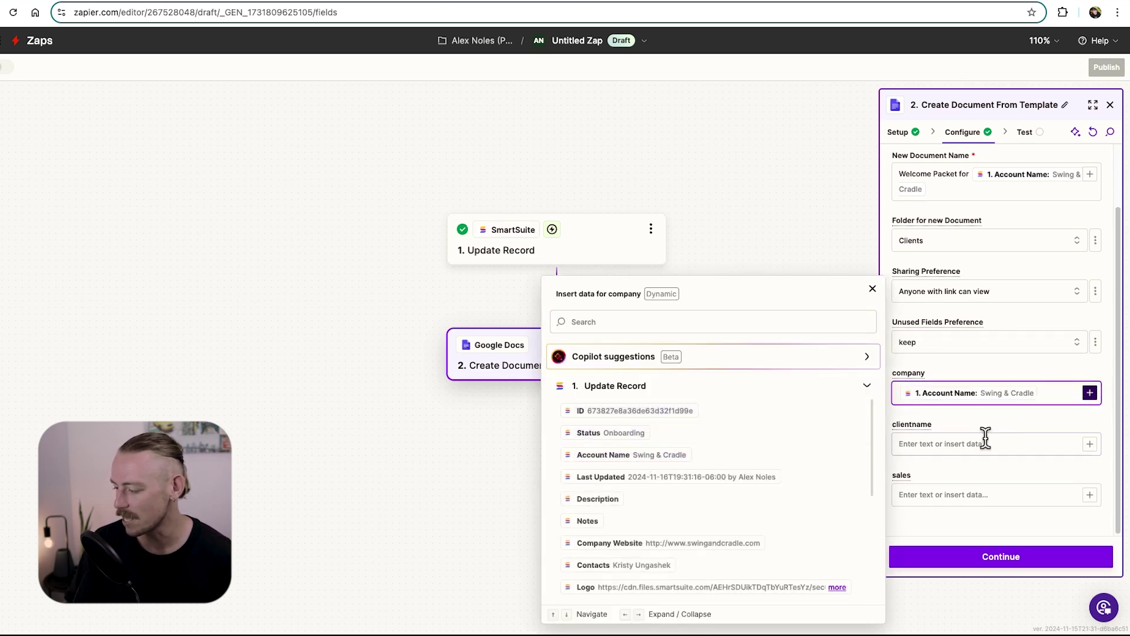
{"action": "left_click", "coordinate": [1014, 443]}
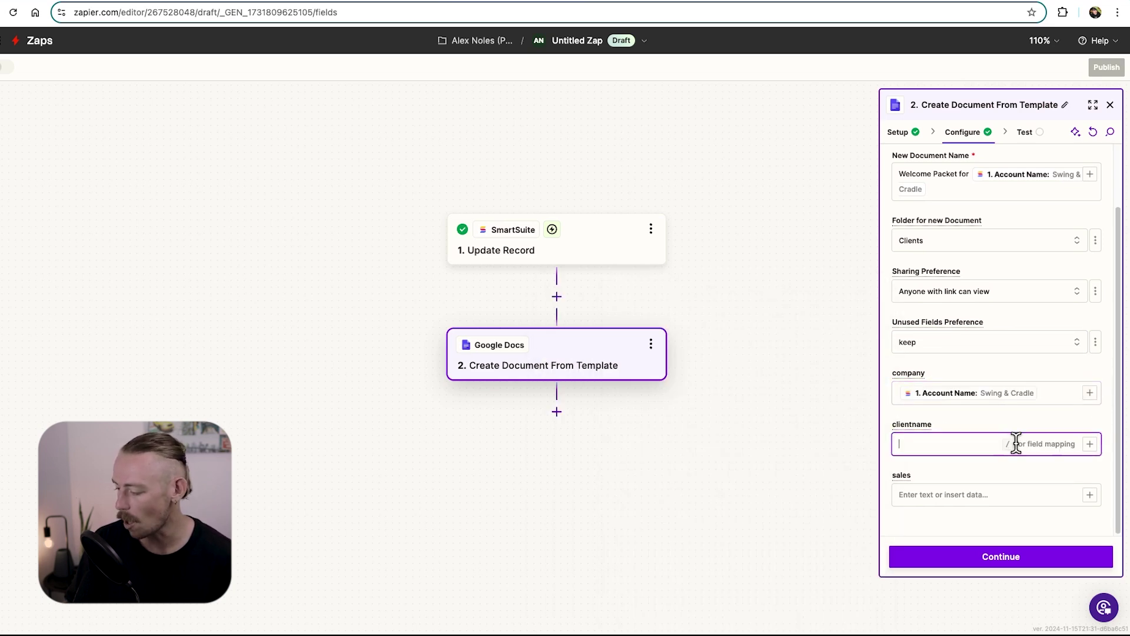
{"action": "left_click", "coordinate": [1091, 445]}
{"action": "scroll", "coordinate": [765, 518], "scroll_direction": "down", "scroll_amount": 2}
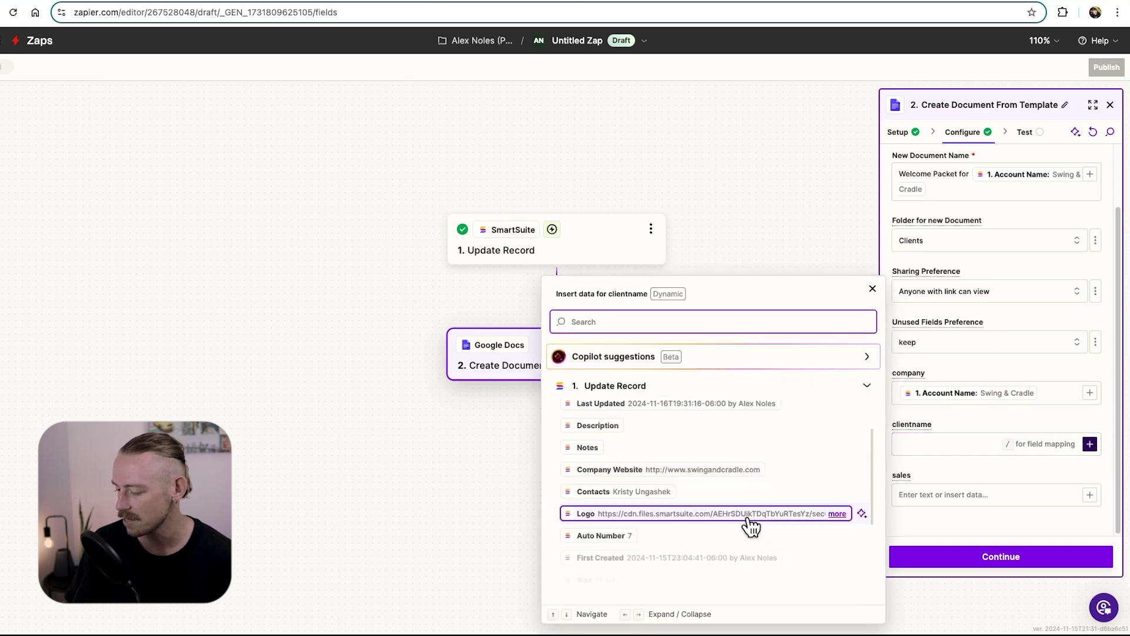
{"action": "left_click", "coordinate": [618, 486]}
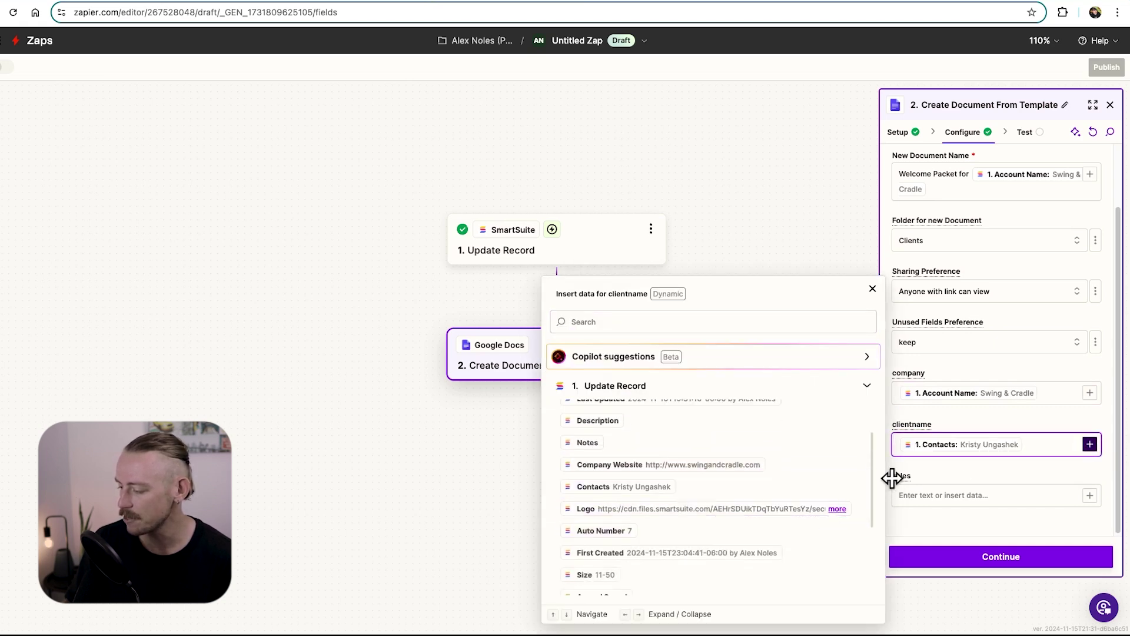
{"action": "left_click", "coordinate": [934, 479]}
Step: Map the sales field to the record's Account Owner and continue to testing
{"action": "left_click", "coordinate": [997, 493]}
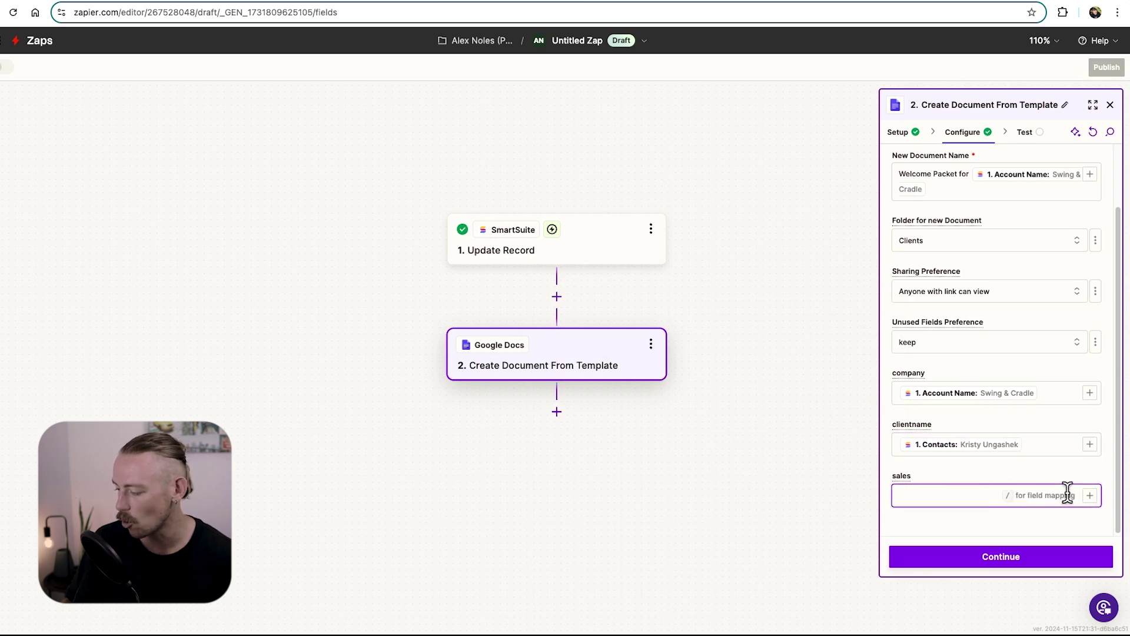
{"action": "left_click", "coordinate": [1090, 495]}
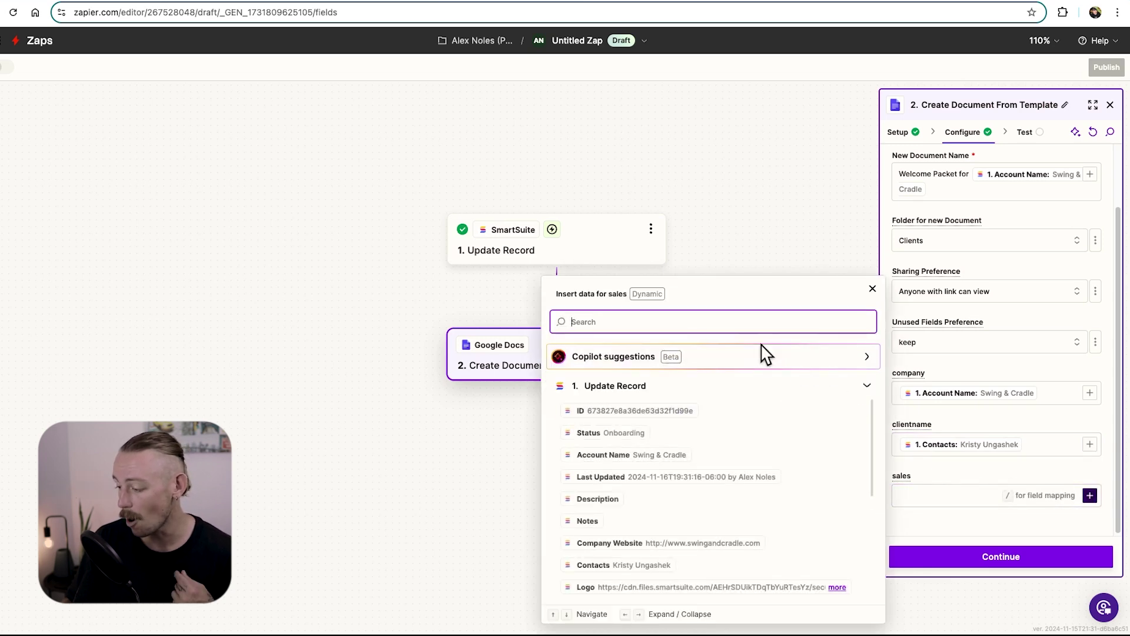
{"action": "scroll", "coordinate": [757, 457], "scroll_direction": "down", "scroll_amount": 2}
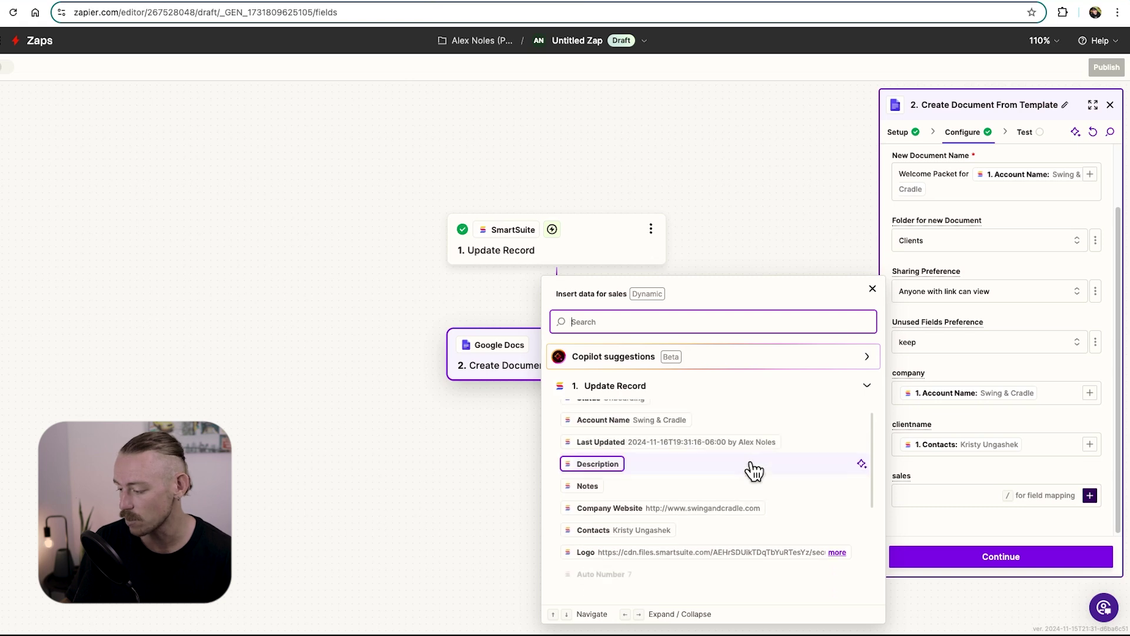
{"action": "scroll", "coordinate": [754, 470], "scroll_direction": "down", "scroll_amount": 5}
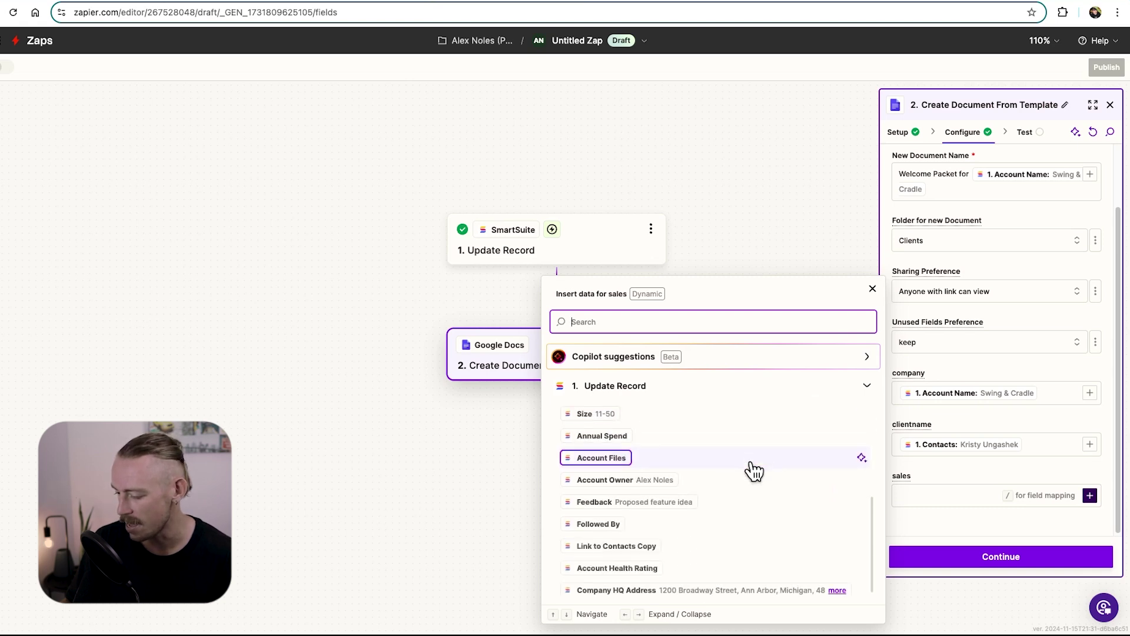
{"action": "left_click", "coordinate": [653, 487]}
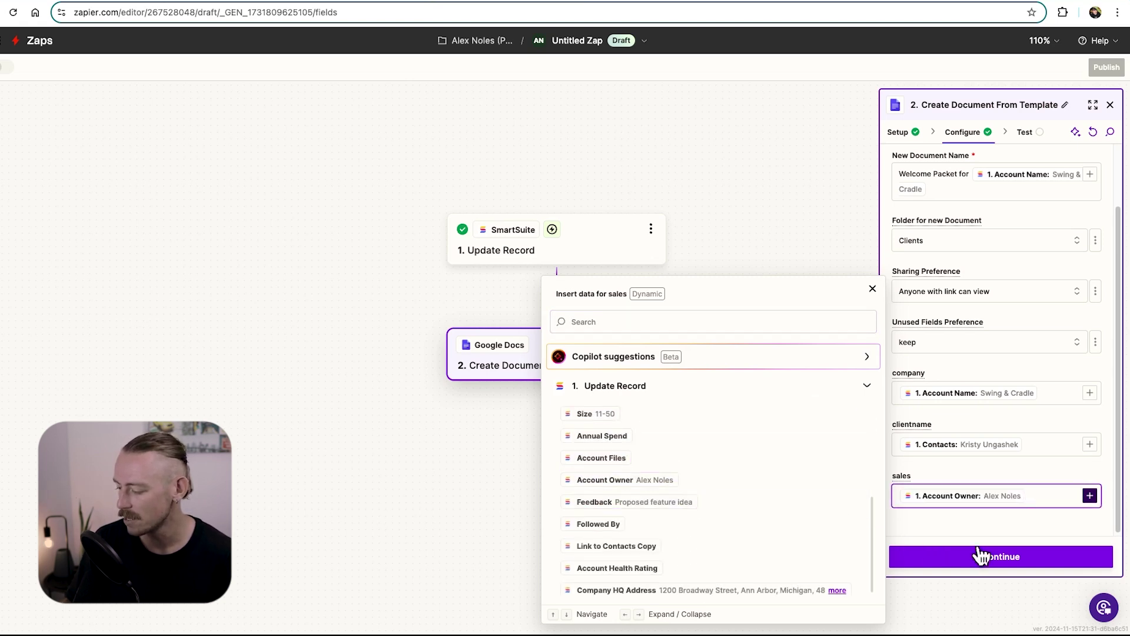
{"action": "left_click", "coordinate": [1061, 557]}
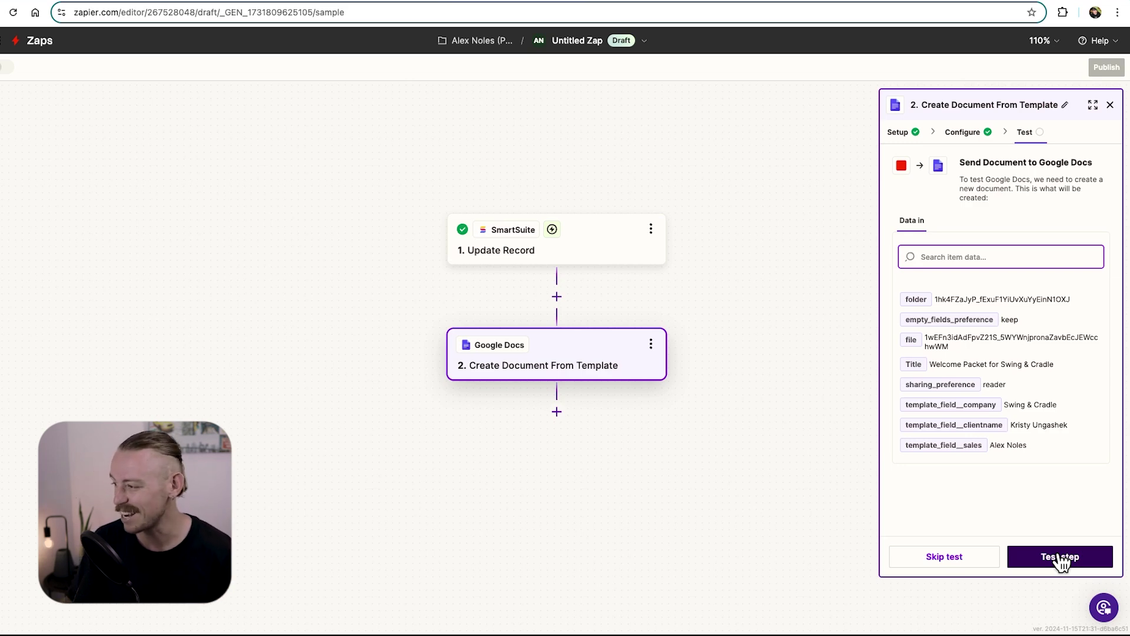
Step: Test the step to create 'Welcome Packet for Swing & Cradle' and open it from the Clients folder
{"action": "left_click", "coordinate": [1062, 562]}
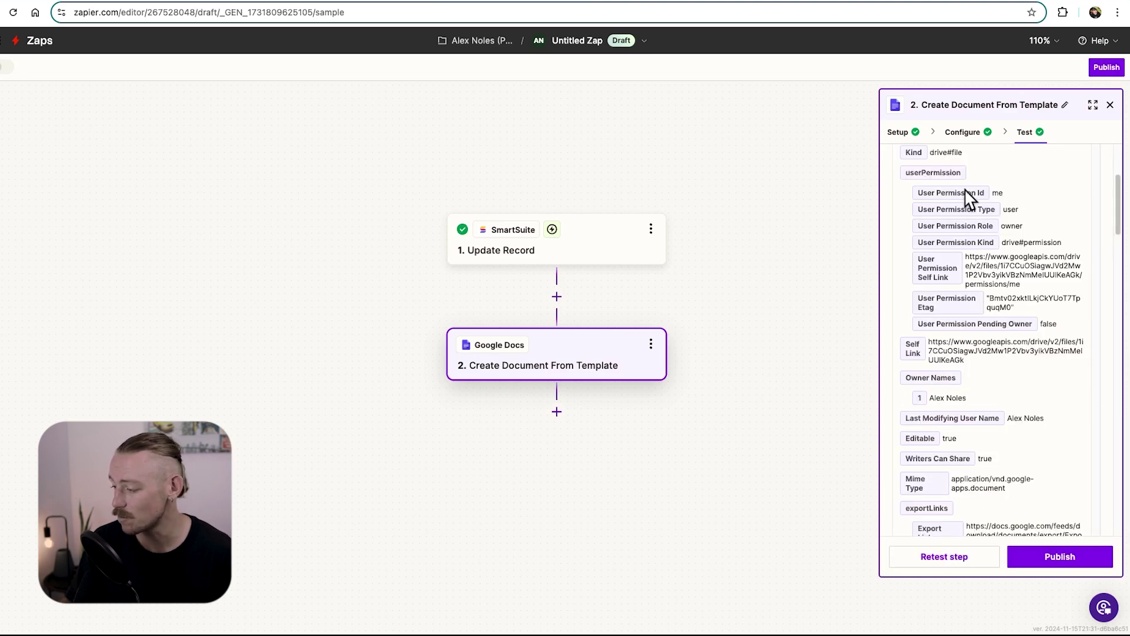
{"action": "left_click", "coordinate": [86, 2]}
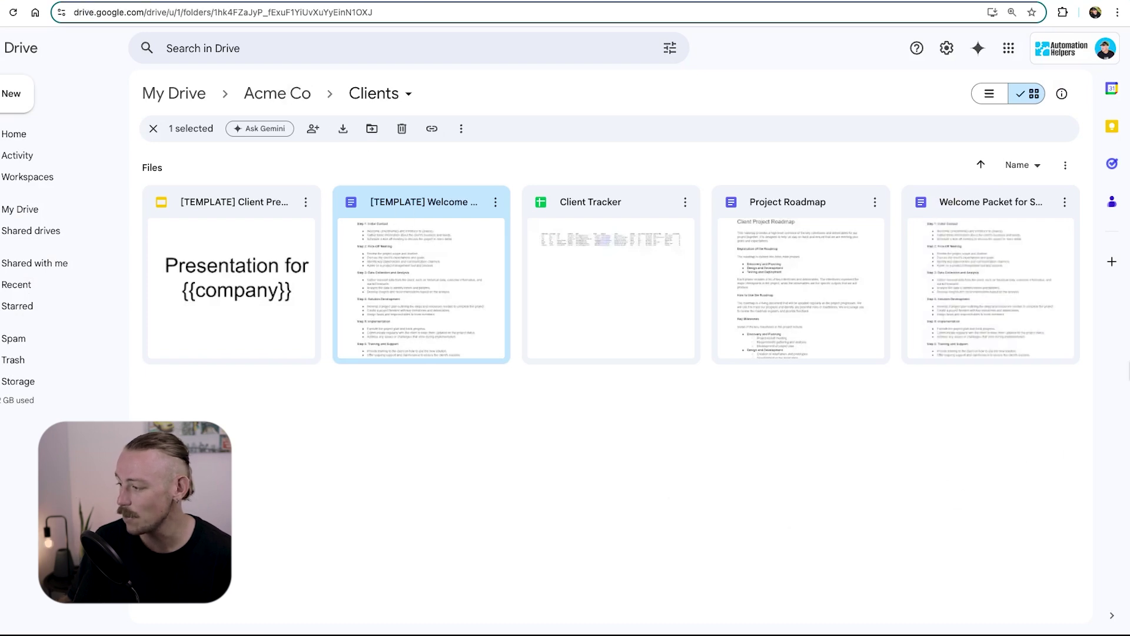
{"action": "double_click", "coordinate": [1034, 328]}
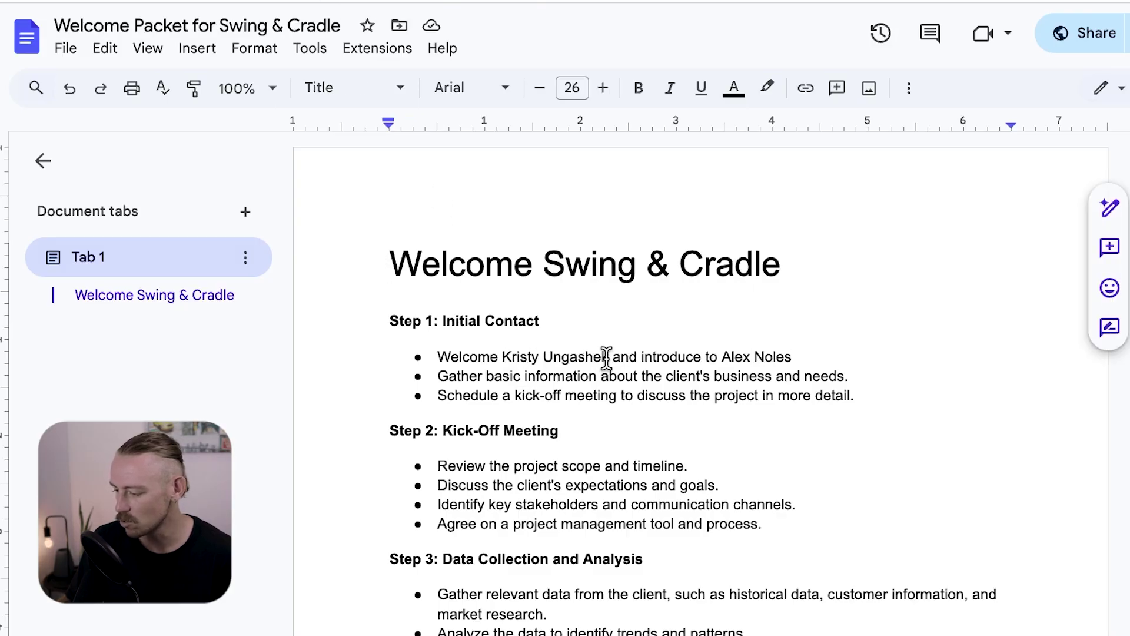
Step: Check the generated document by selecting the filled-in client name
{"action": "left_click_drag", "start_coordinate": [608, 358], "coordinate": [500, 354]}
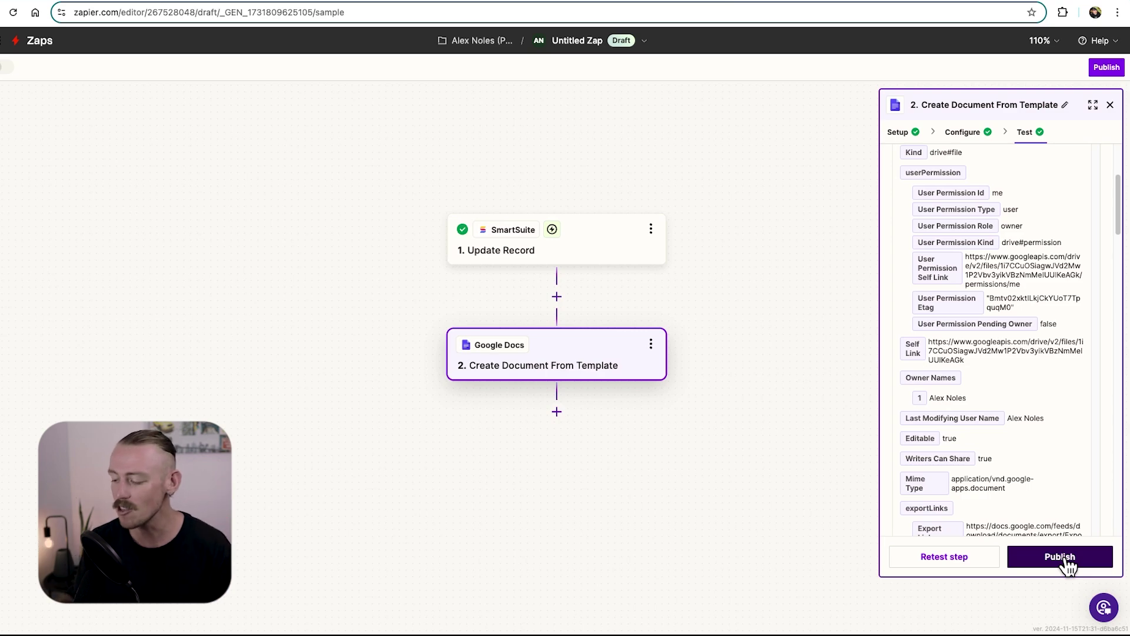
Step: Add a Gmail step after the document step with the Send Email action event
{"action": "left_click", "coordinate": [556, 412]}
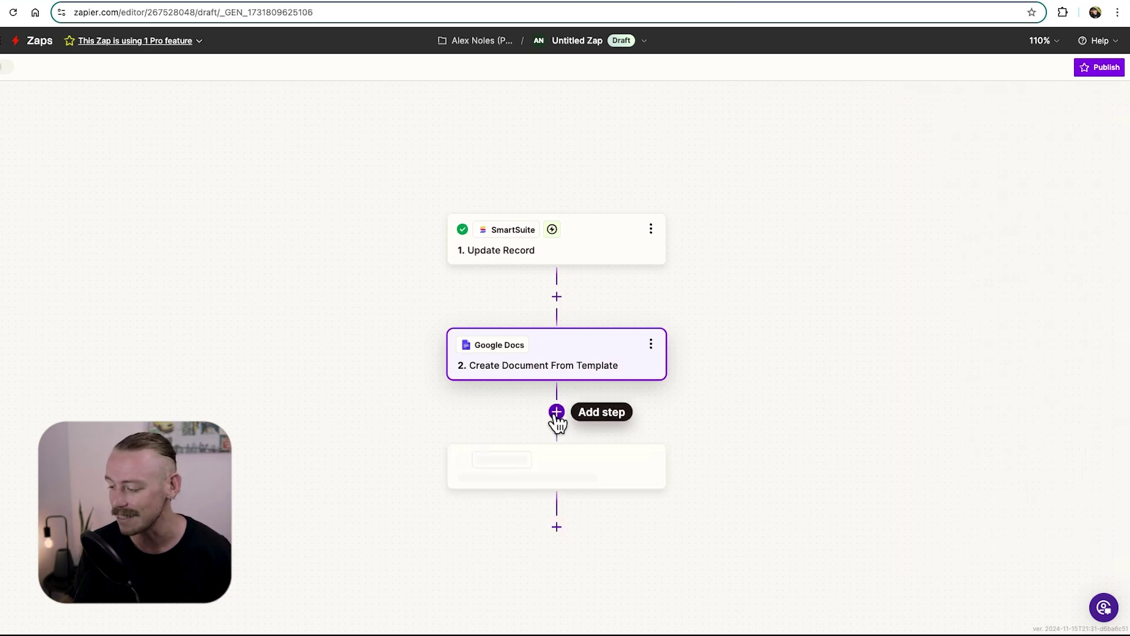
{"action": "type", "text": "gmail"}
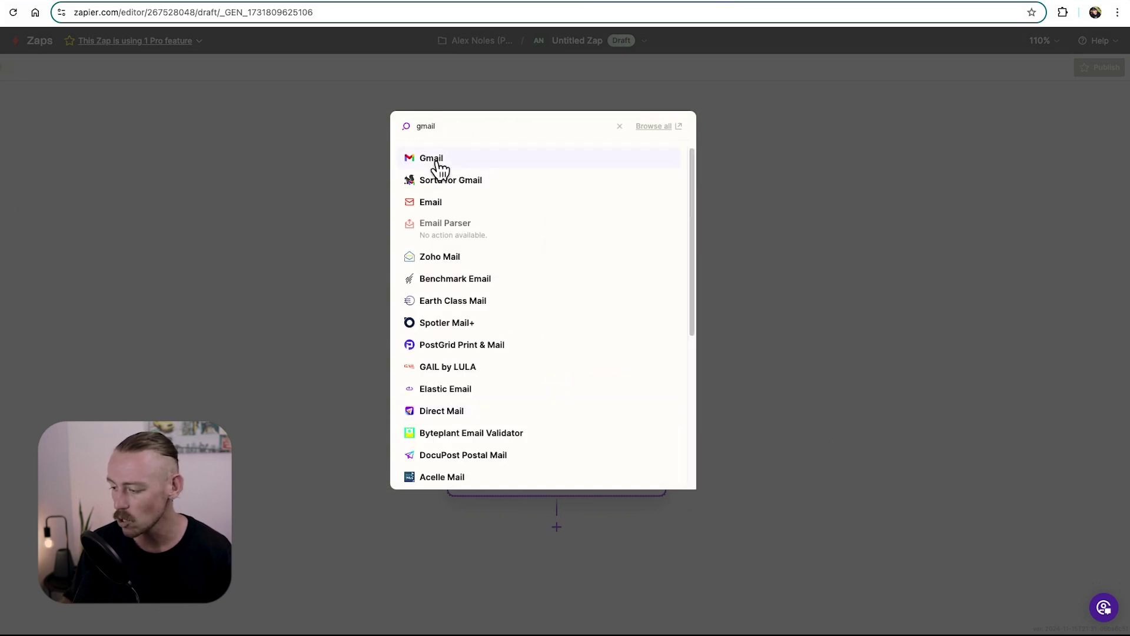
{"action": "left_click", "coordinate": [432, 159]}
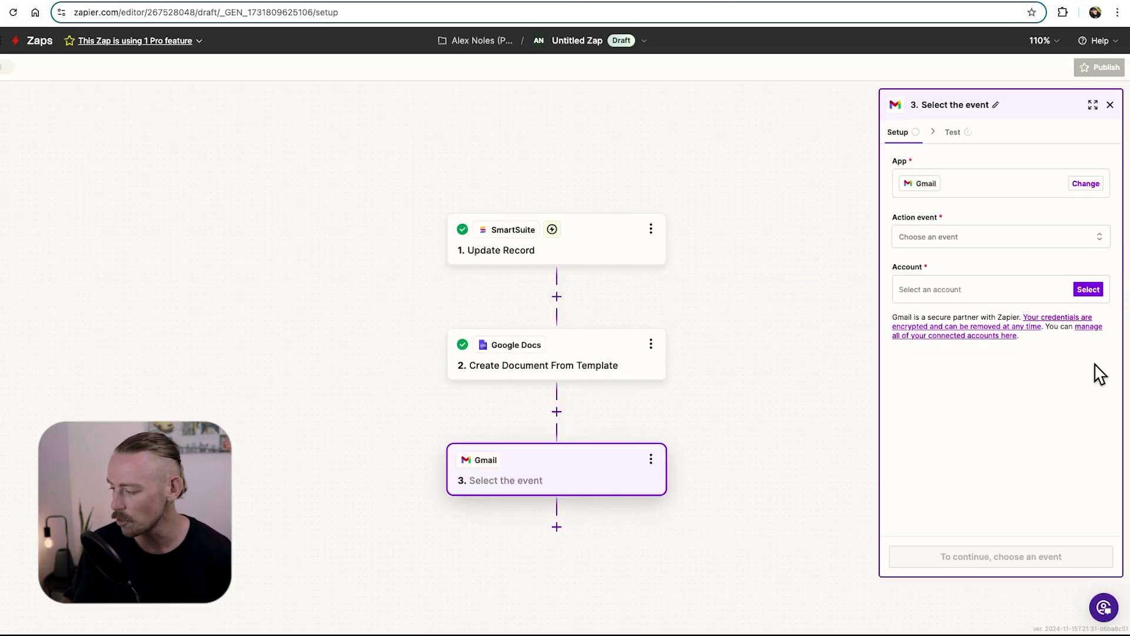
{"action": "left_click", "coordinate": [990, 242]}
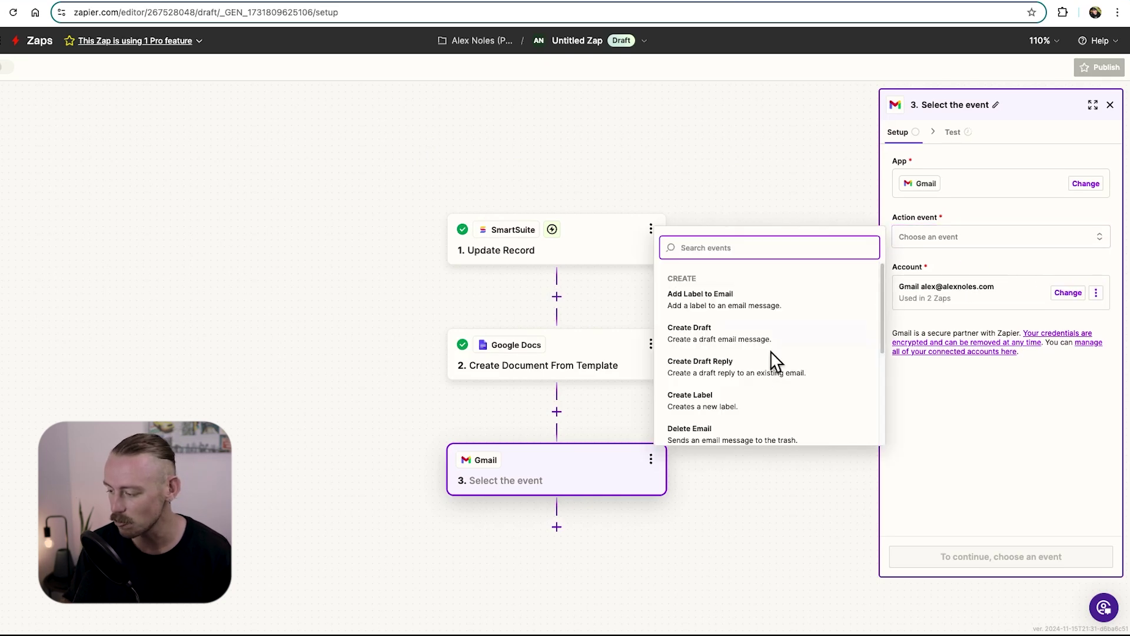
{"action": "scroll", "coordinate": [739, 403], "scroll_direction": "down", "scroll_amount": 1}
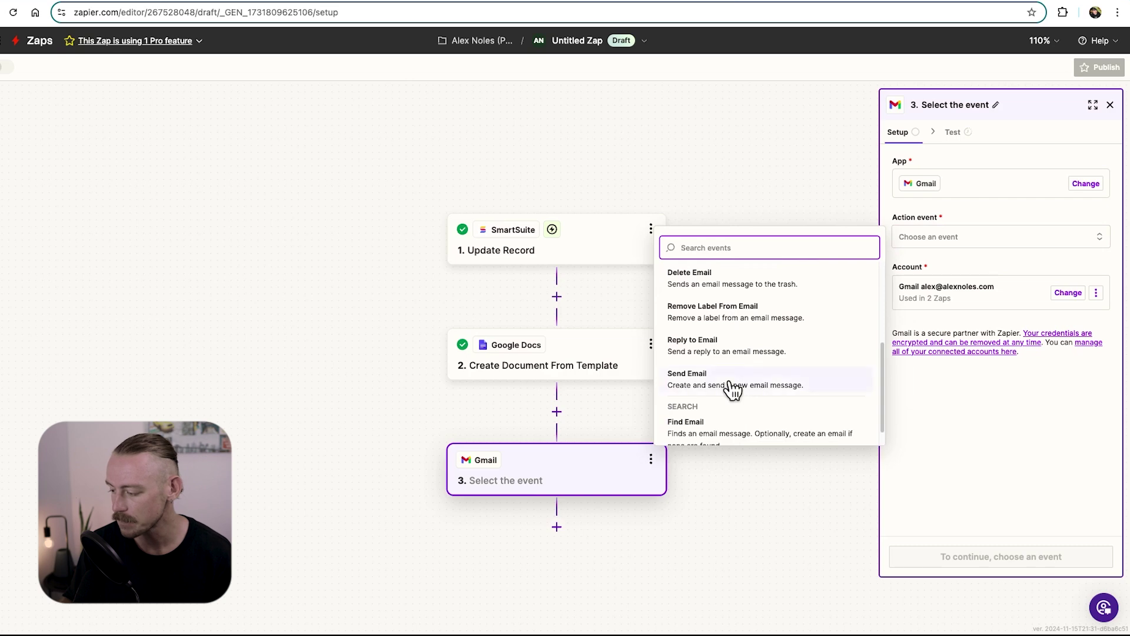
{"action": "left_click", "coordinate": [734, 387]}
{"action": "left_click", "coordinate": [980, 557]}
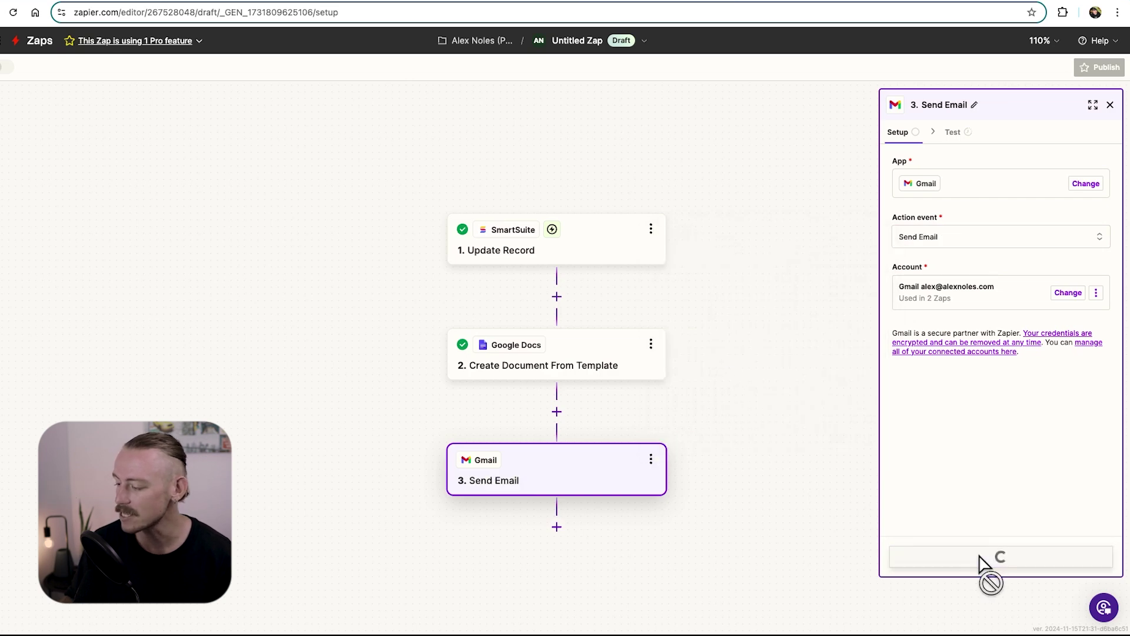
Step: Look over the email's recipient and body fields, then check the Drive Clients folder
{"action": "left_click", "coordinate": [994, 185]}
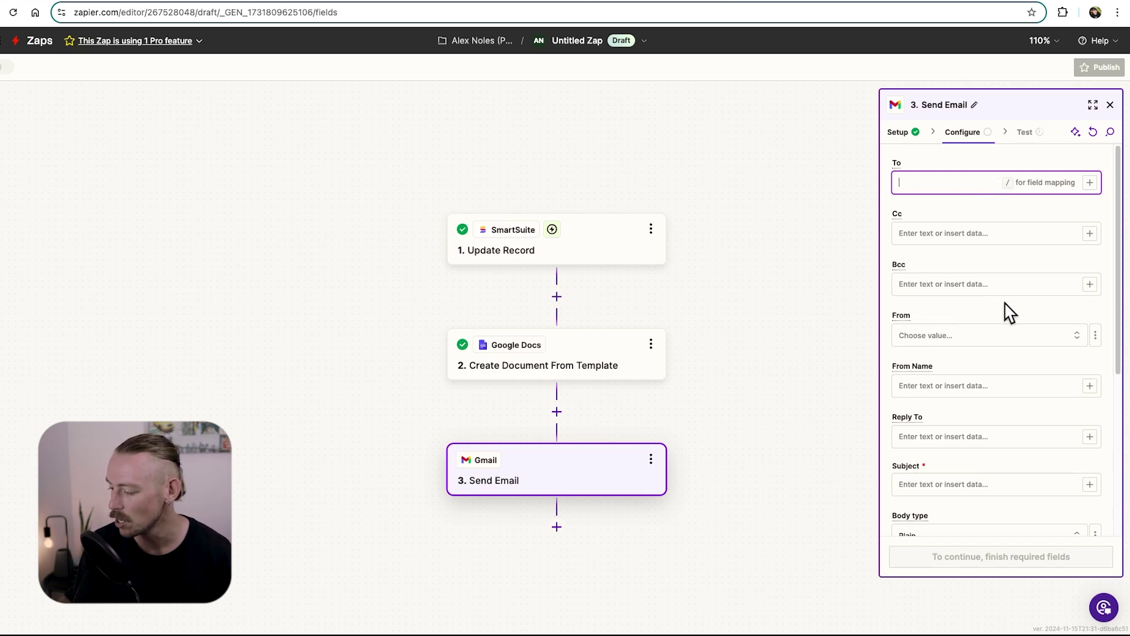
{"action": "scroll", "coordinate": [1008, 307], "scroll_direction": "down", "scroll_amount": 5}
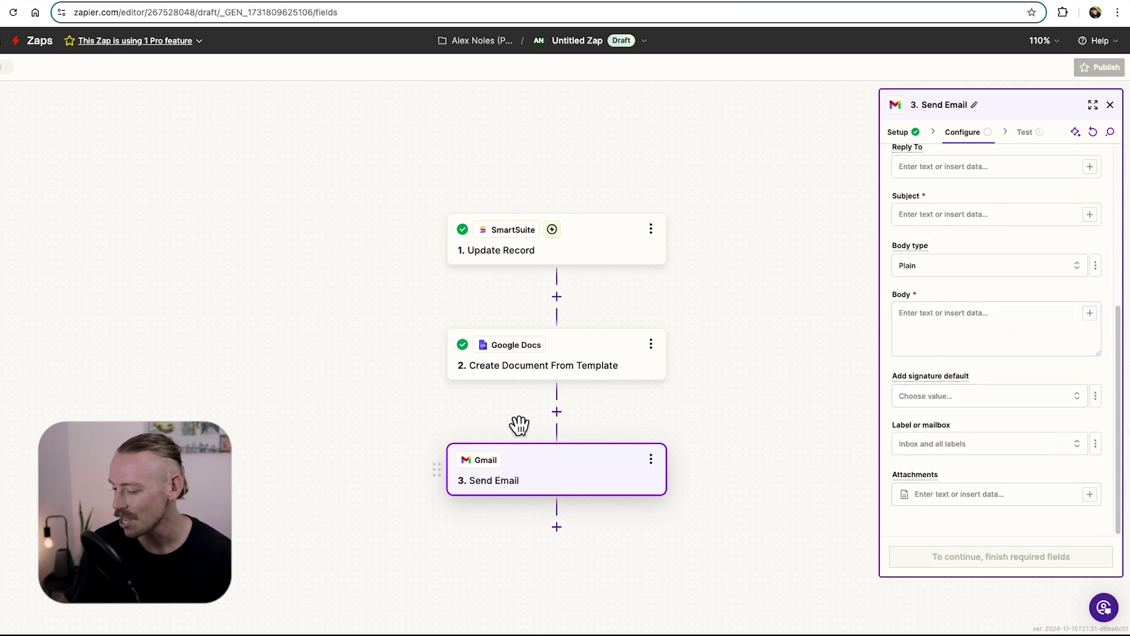
{"action": "left_click", "coordinate": [917, 338]}
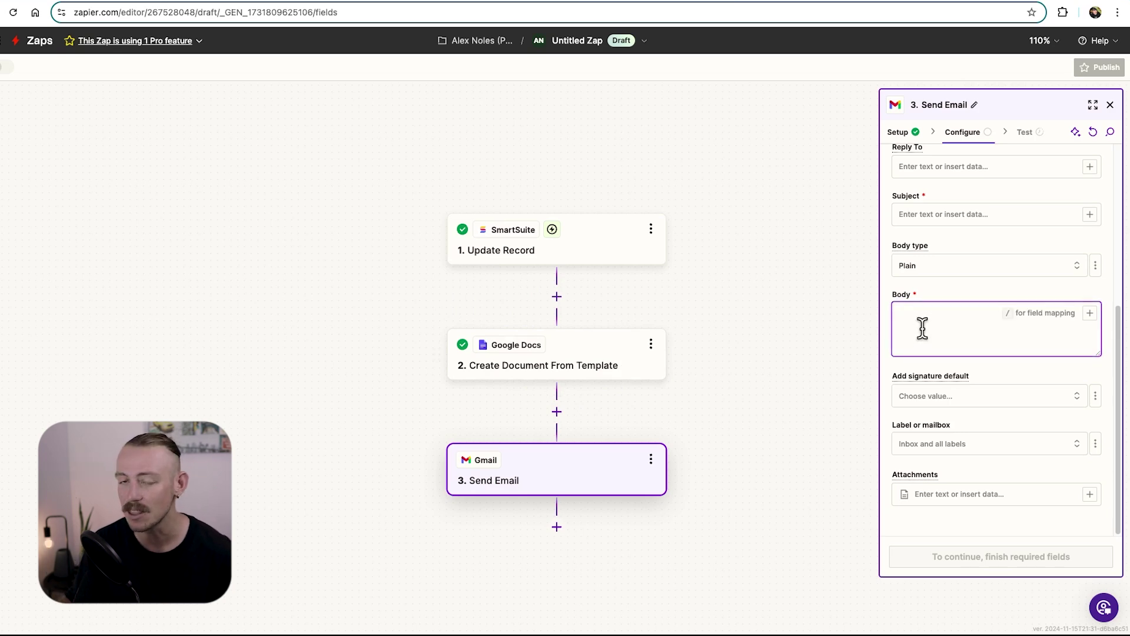
{"action": "left_click", "coordinate": [1110, 106]}
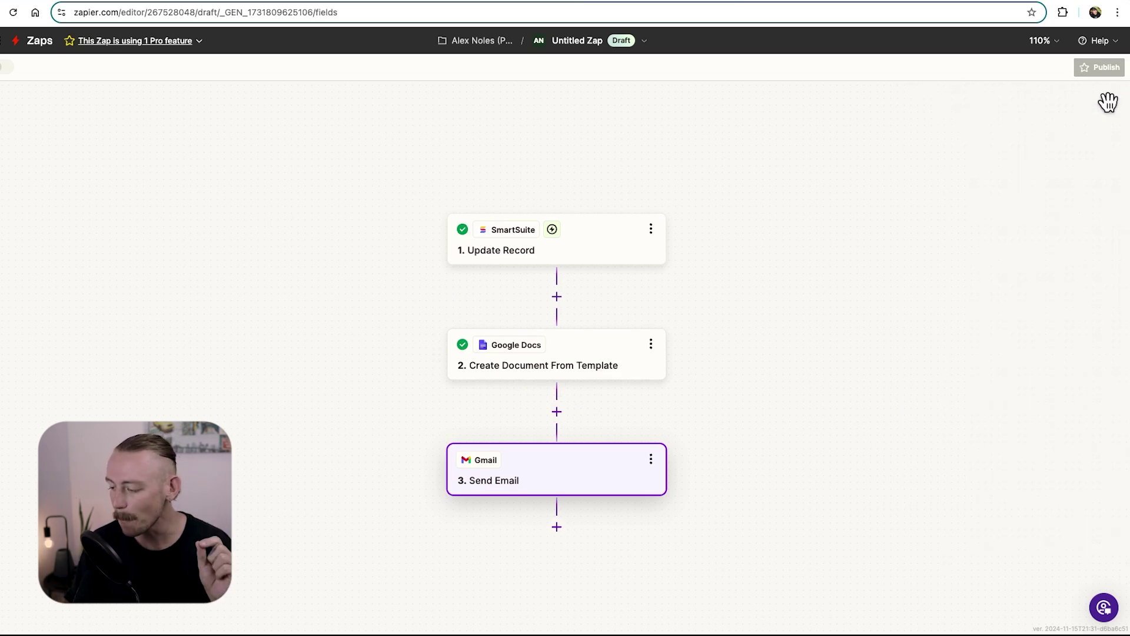
{"action": "left_click", "coordinate": [84, 5]}
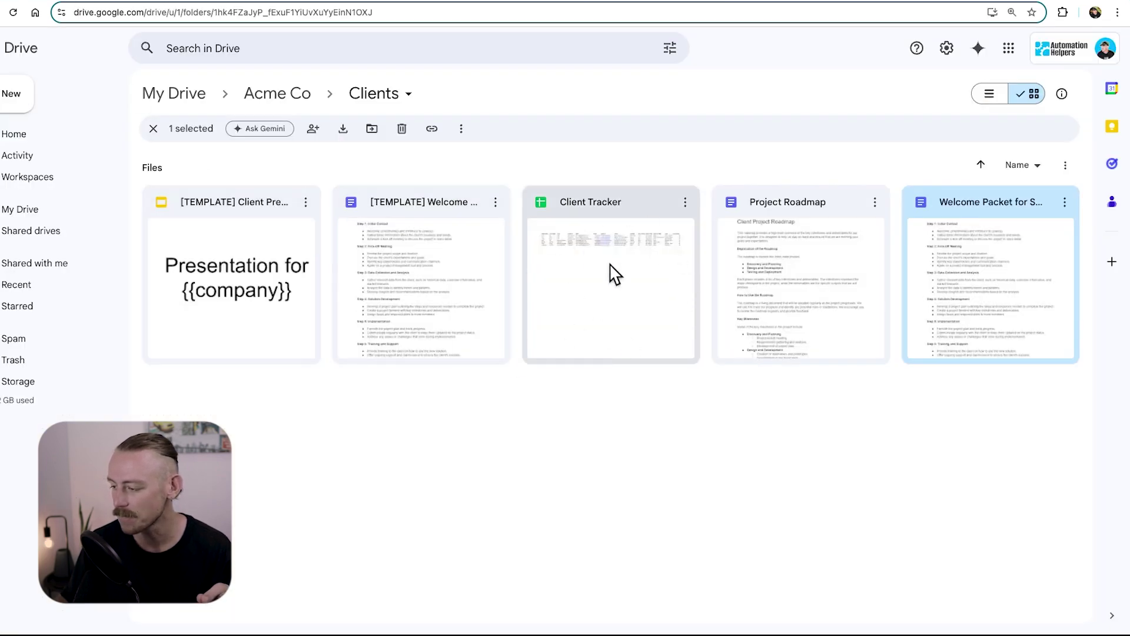
{"action": "left_click", "coordinate": [650, 2]}
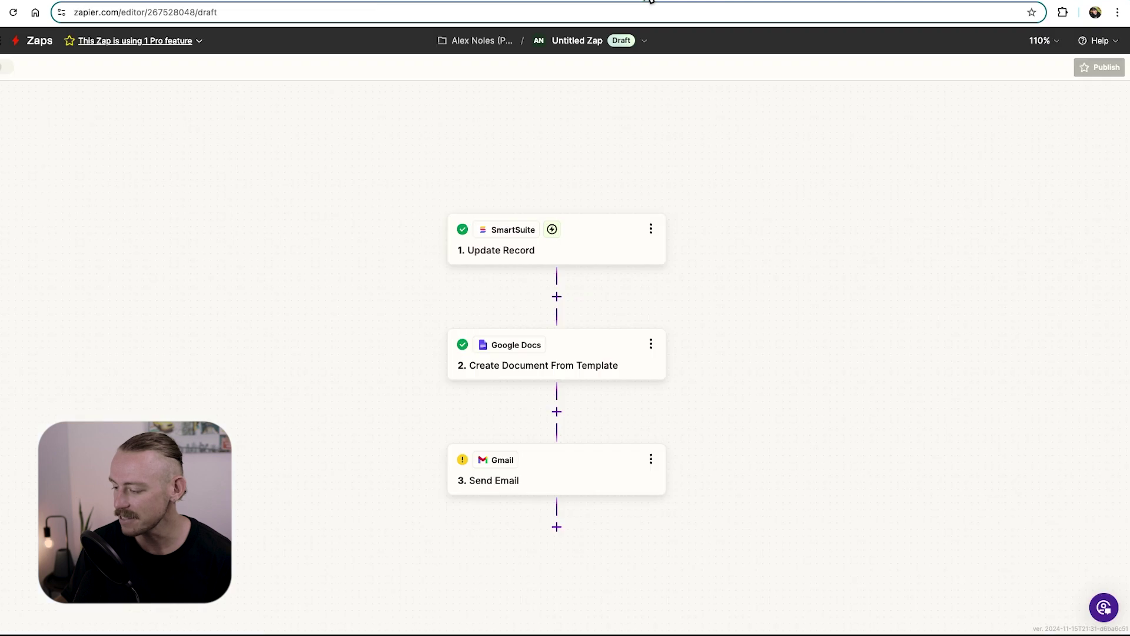
Step: Delete the Gmail Send Email step from the Zap
{"action": "left_click", "coordinate": [651, 460]}
{"action": "left_click", "coordinate": [719, 625]}
{"action": "left_click", "coordinate": [719, 624]}
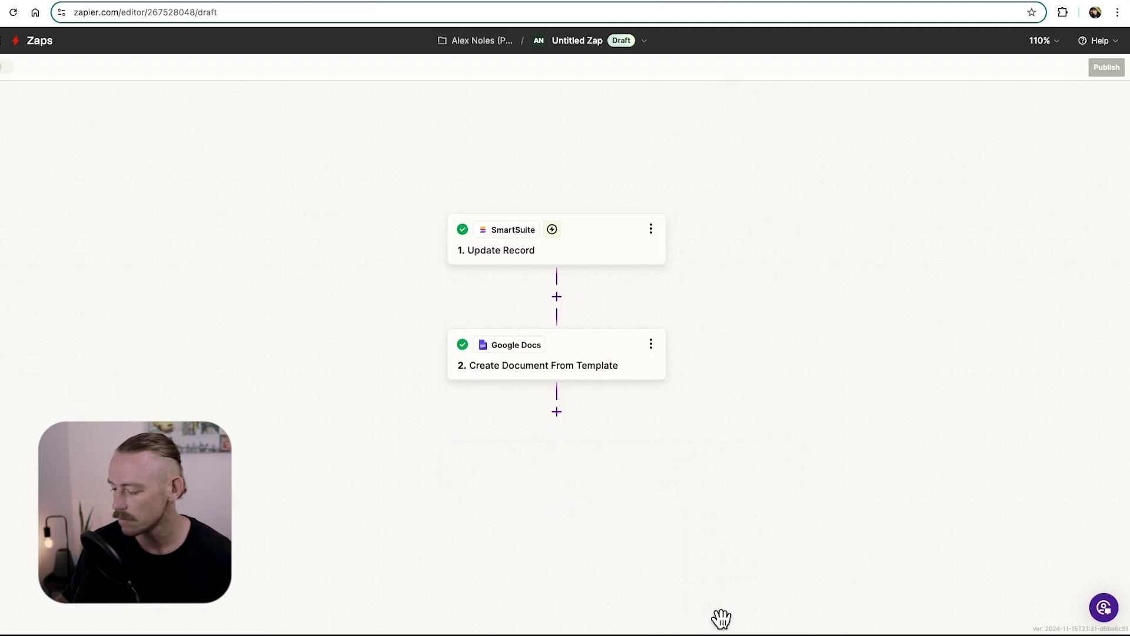
Step: Add a Google Sheets step after the Google Docs step using Create Spreadsheet Row
{"action": "left_click", "coordinate": [557, 411]}
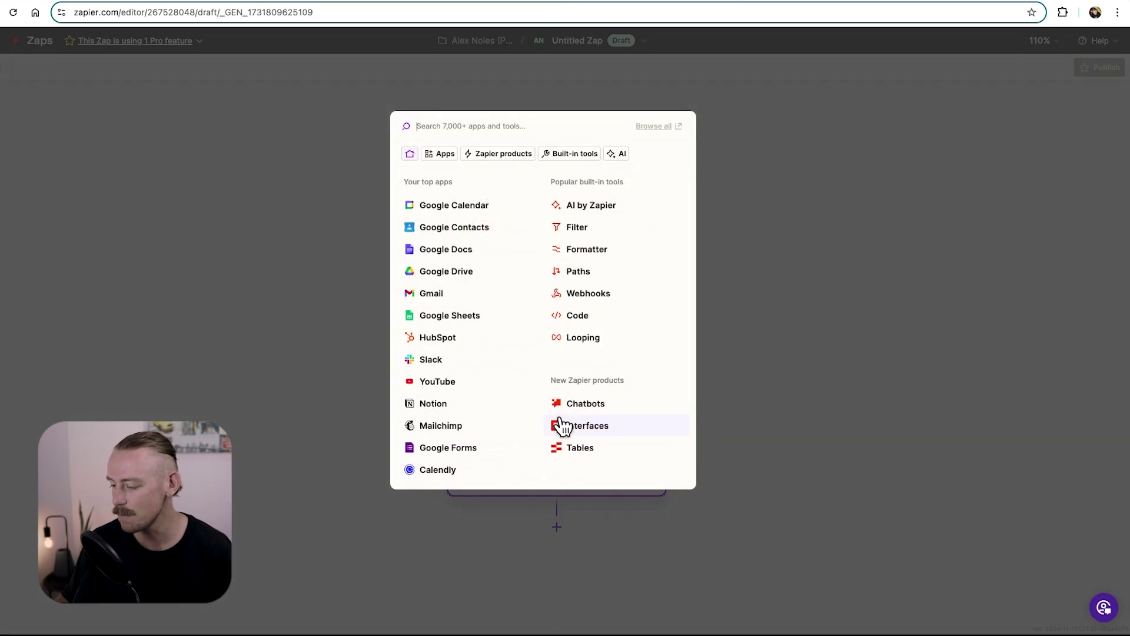
{"action": "left_click", "coordinate": [467, 316]}
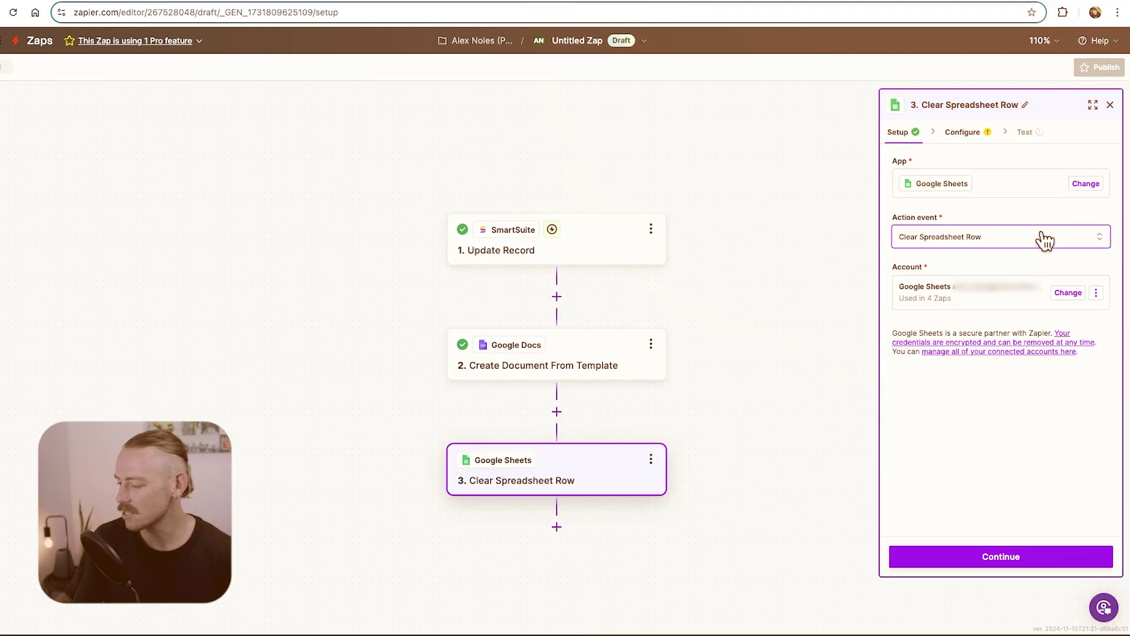
{"action": "left_click", "coordinate": [1045, 237]}
{"action": "scroll", "coordinate": [732, 393], "scroll_direction": "down", "scroll_amount": 1}
{"action": "scroll", "coordinate": [732, 393], "scroll_direction": "down", "scroll_amount": 4}
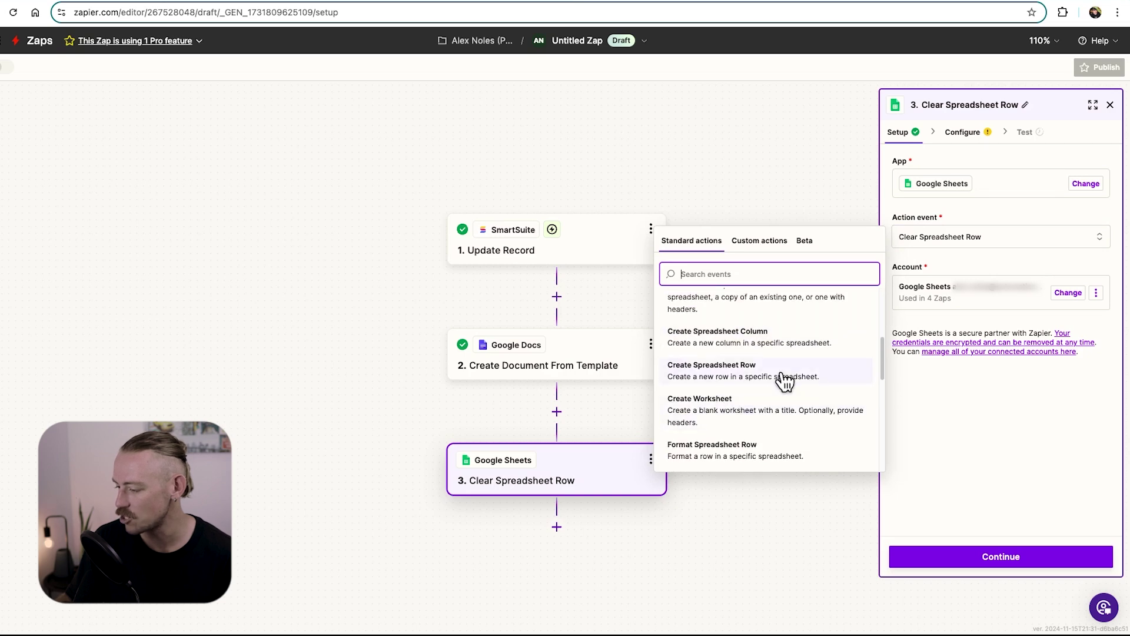
{"action": "left_click", "coordinate": [785, 379]}
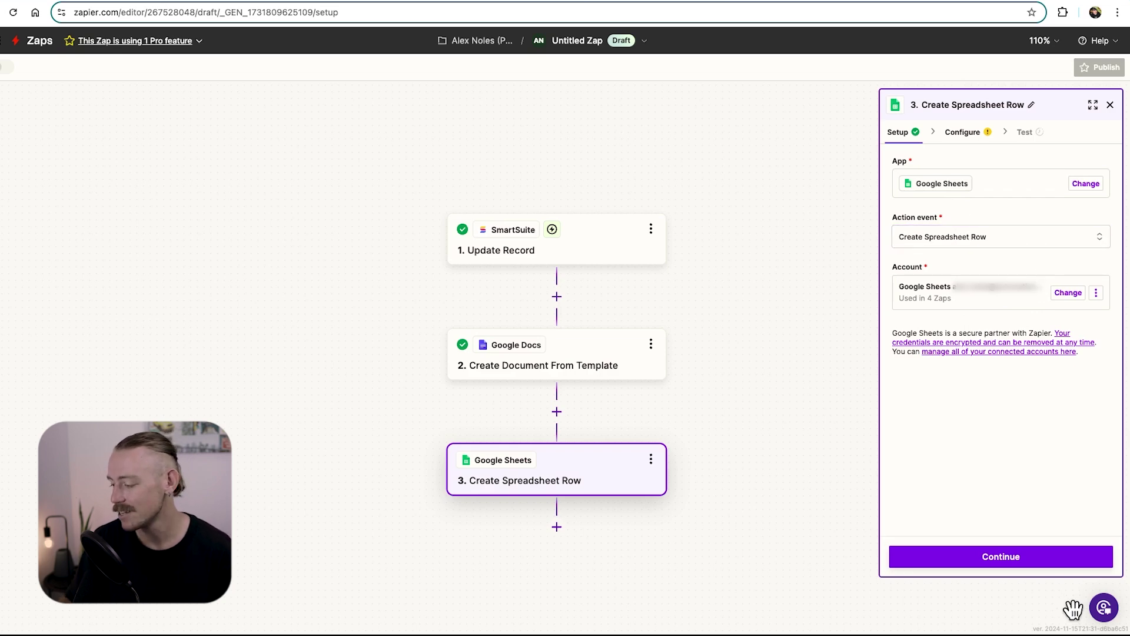
{"action": "left_click", "coordinate": [1040, 559]}
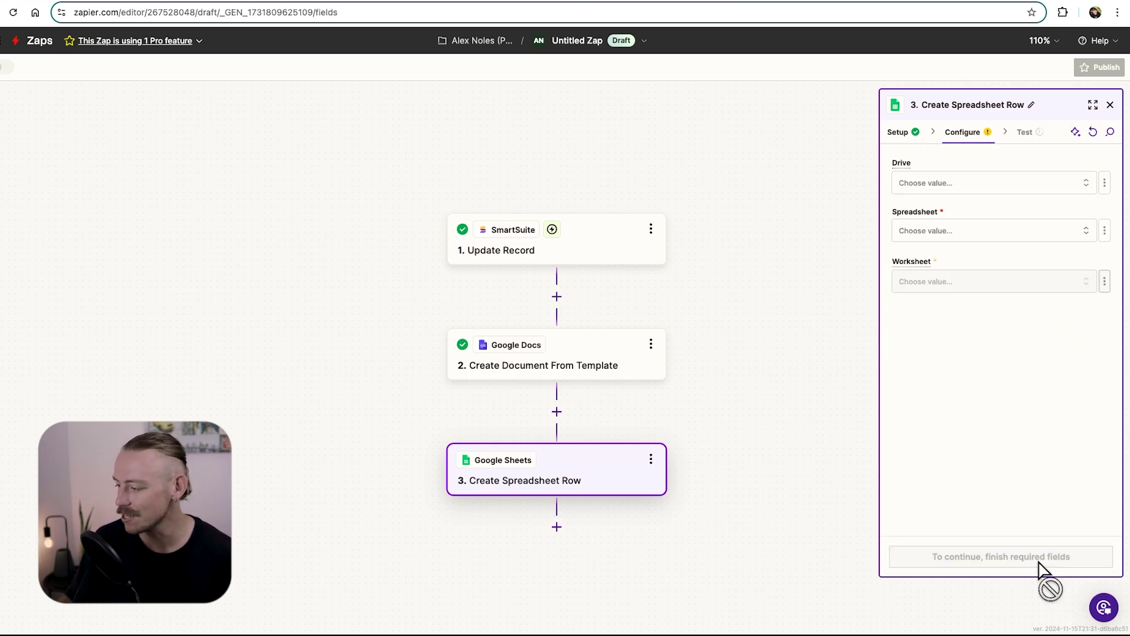
Step: Target My Google Drive, the Client Tracker spreadsheet and Sheet1, then check the sheet's columns
{"action": "left_click", "coordinate": [989, 187]}
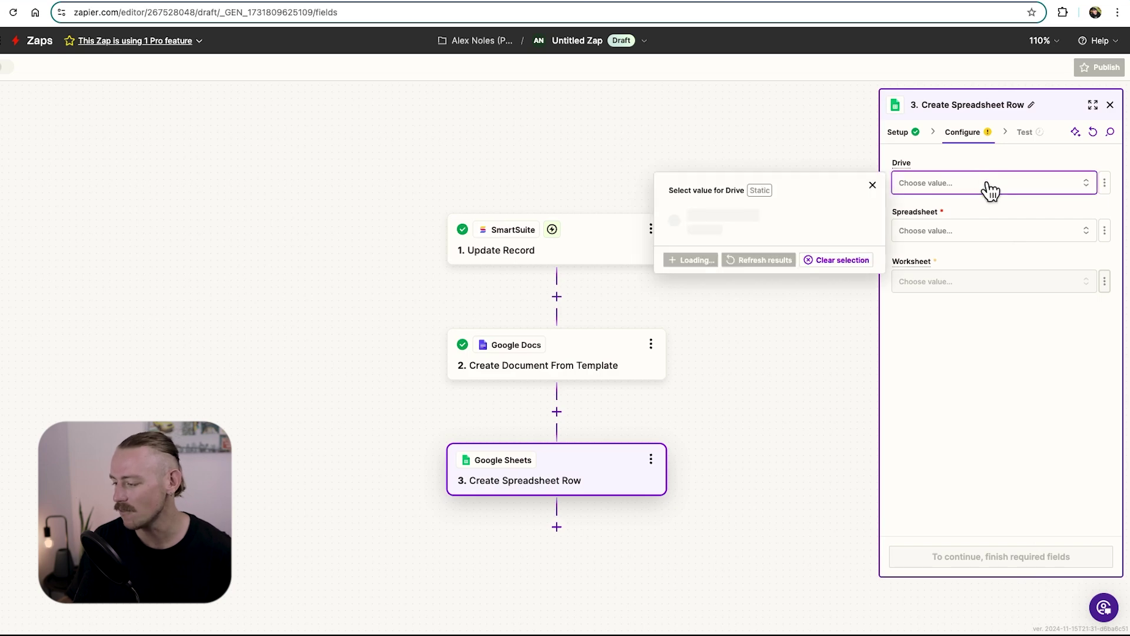
{"action": "left_click", "coordinate": [709, 227]}
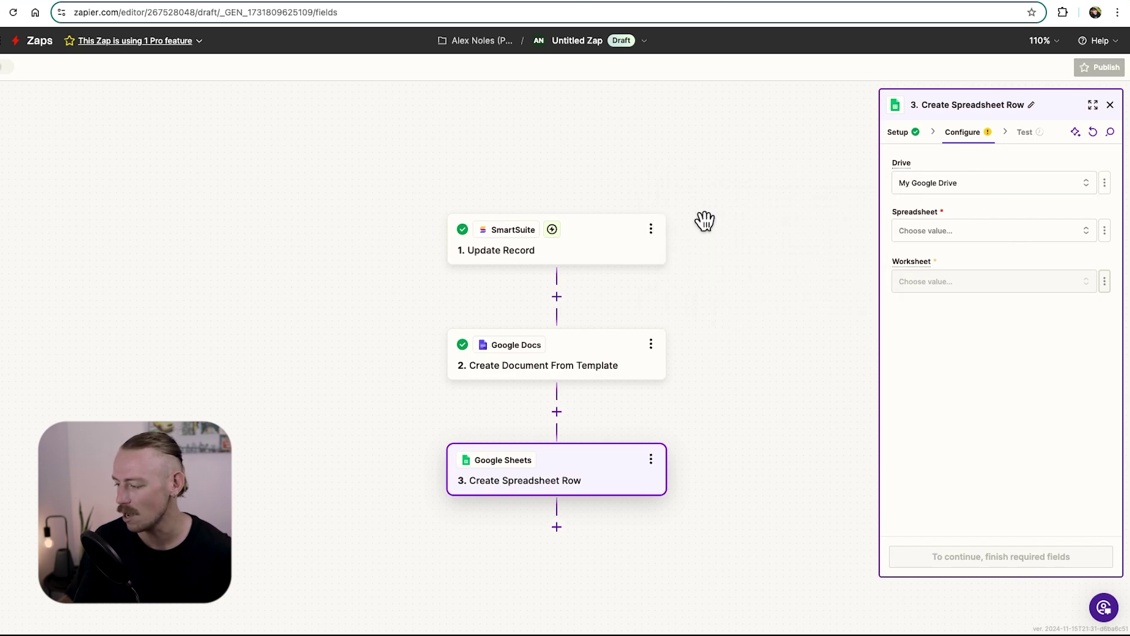
{"action": "left_click", "coordinate": [951, 239]}
{"action": "left_click", "coordinate": [755, 288]}
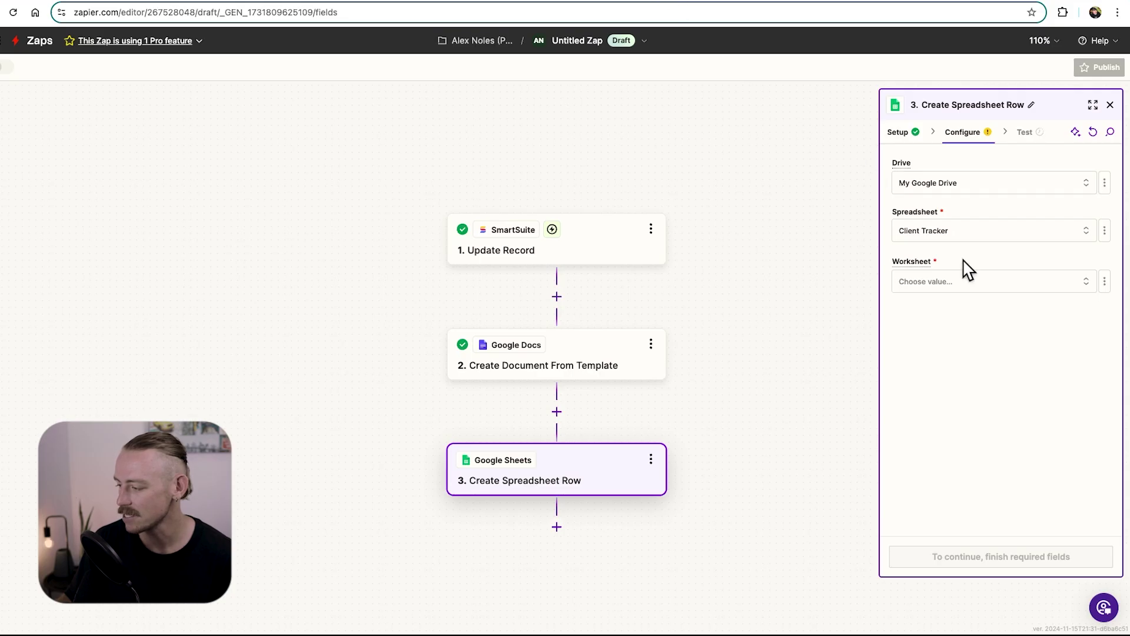
{"action": "left_click", "coordinate": [972, 282]}
{"action": "left_click", "coordinate": [770, 321]}
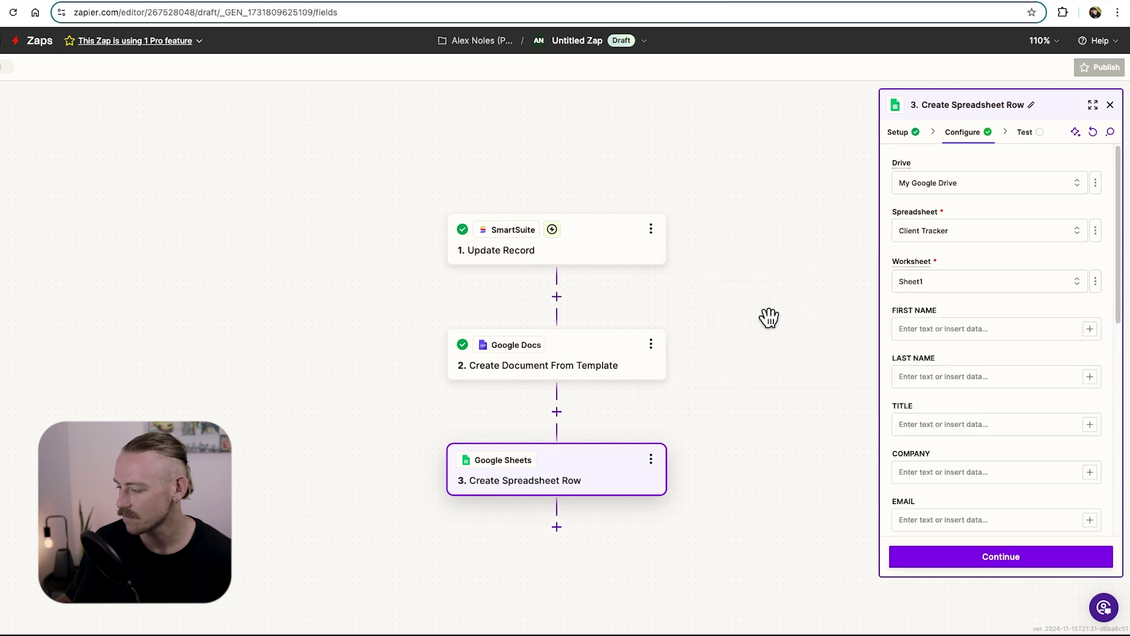
{"action": "scroll", "coordinate": [1013, 415], "scroll_direction": "down", "scroll_amount": 3}
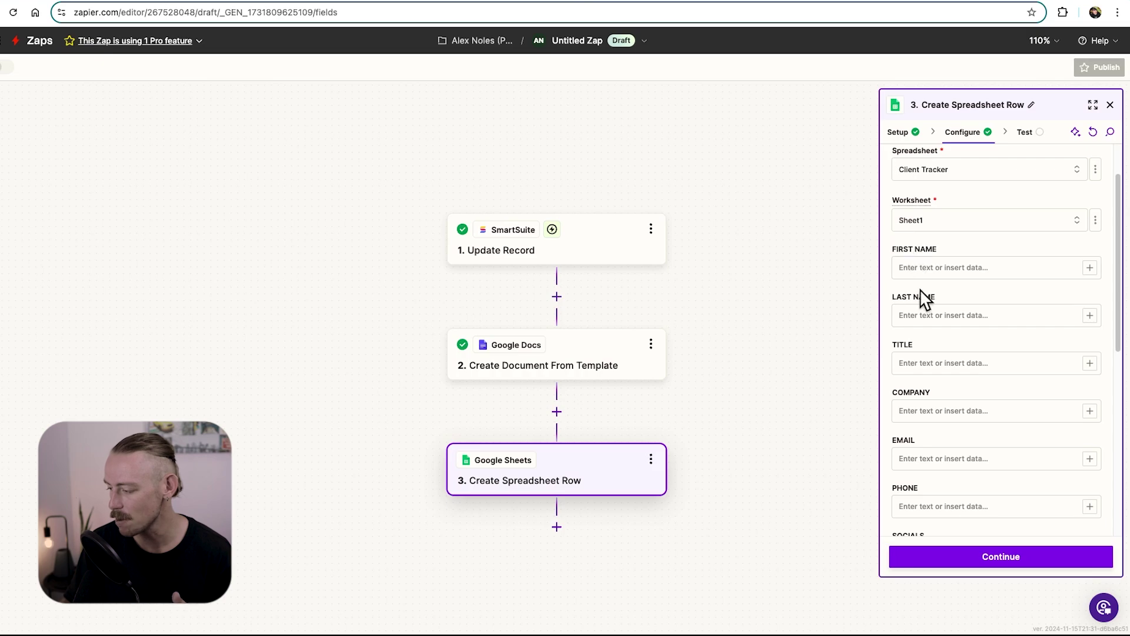
{"action": "left_click", "coordinate": [563, 1]}
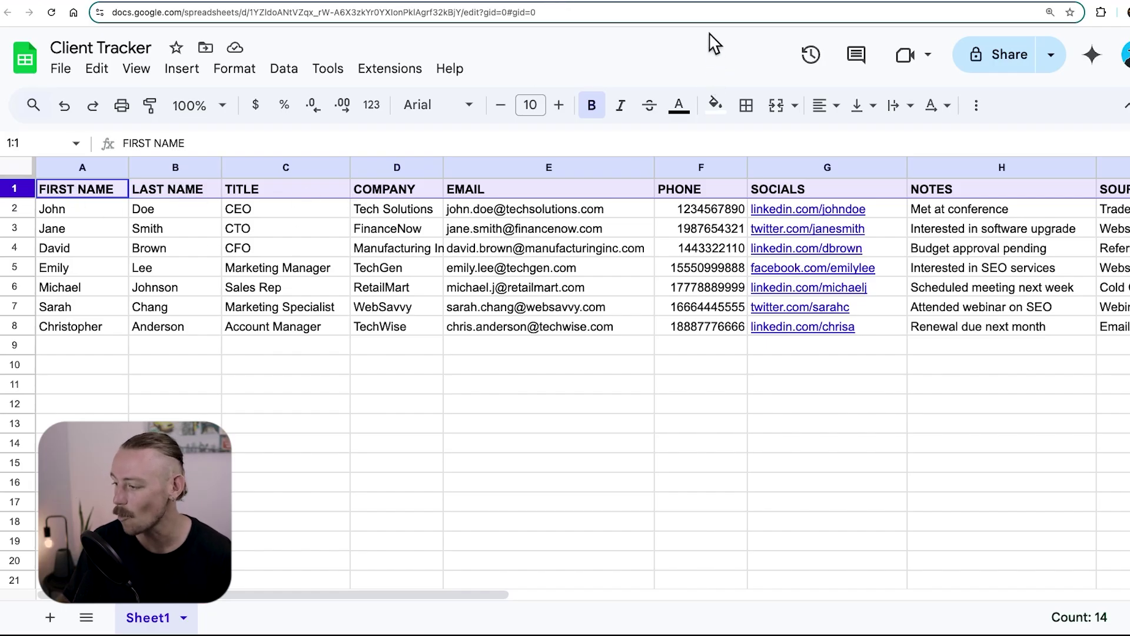
Step: Fill the row's FIRST NAME and COMPANY fields with the SmartSuite Account Name
{"action": "left_click", "coordinate": [697, 4]}
{"action": "left_click", "coordinate": [1038, 268]}
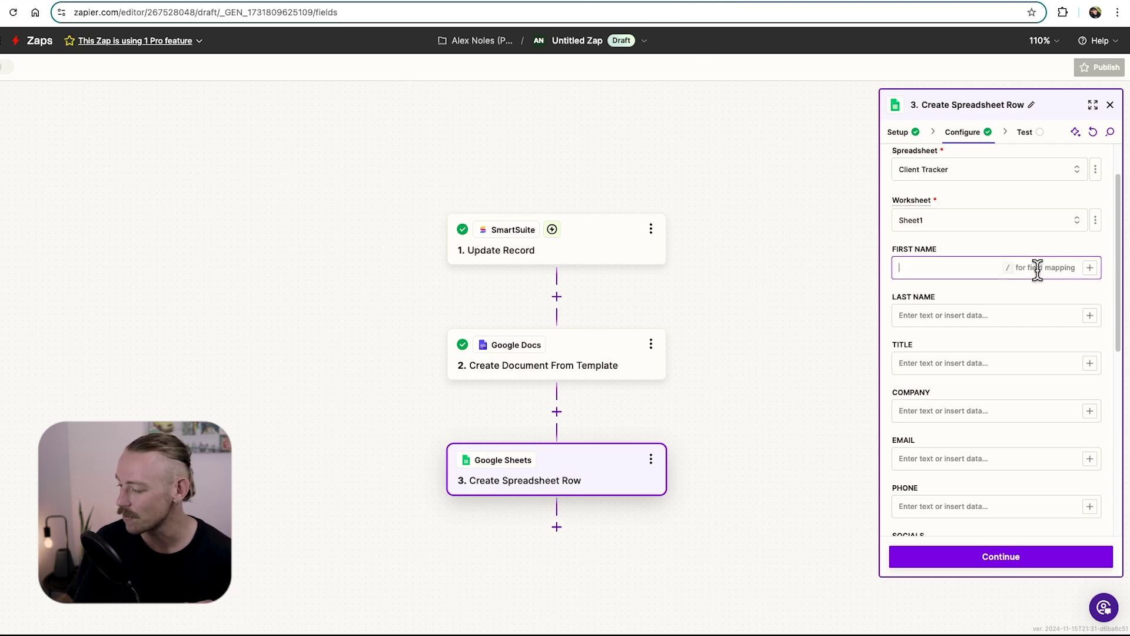
{"action": "left_click", "coordinate": [1090, 268]}
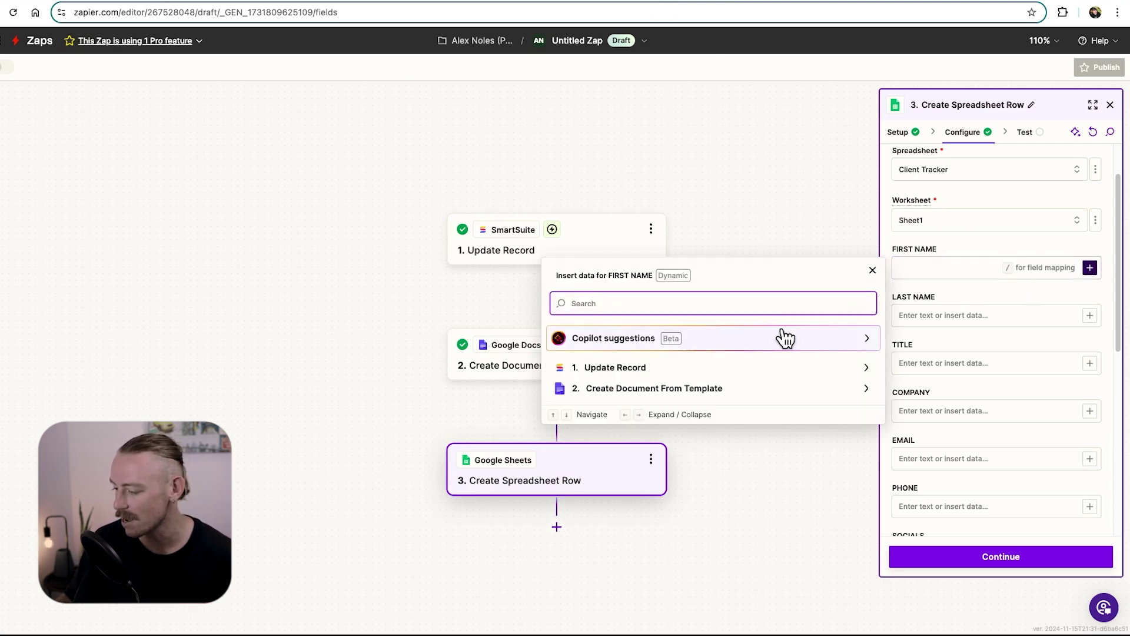
{"action": "left_click", "coordinate": [757, 369]}
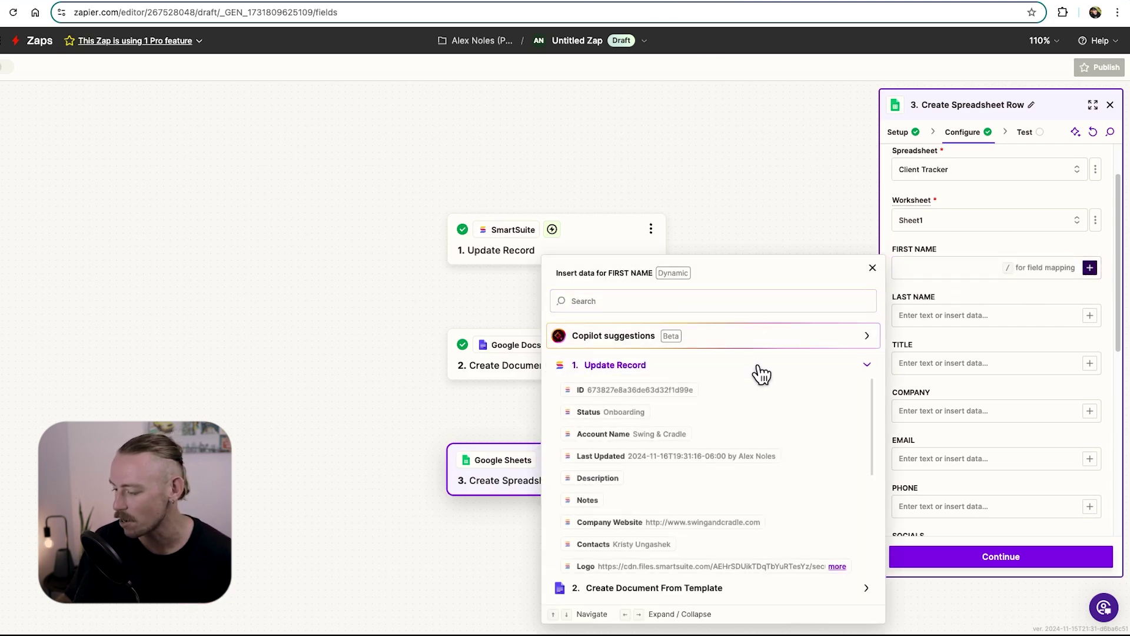
{"action": "left_click", "coordinate": [647, 445]}
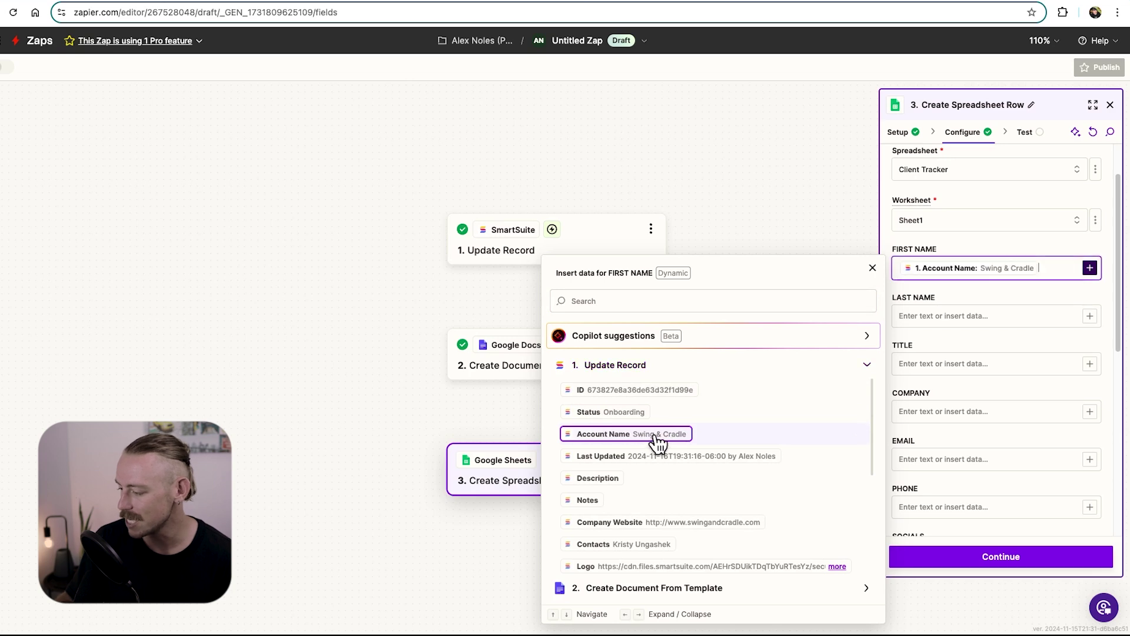
{"action": "left_click", "coordinate": [947, 361]}
{"action": "left_click", "coordinate": [1090, 412]}
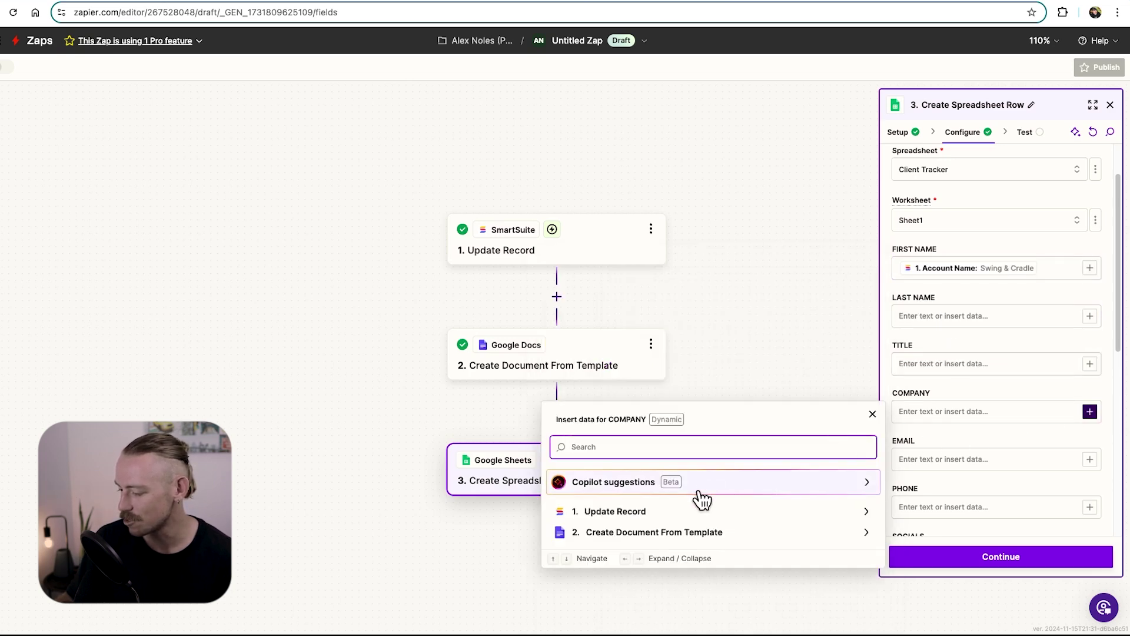
{"action": "left_click", "coordinate": [701, 512]}
{"action": "left_click", "coordinate": [678, 435]}
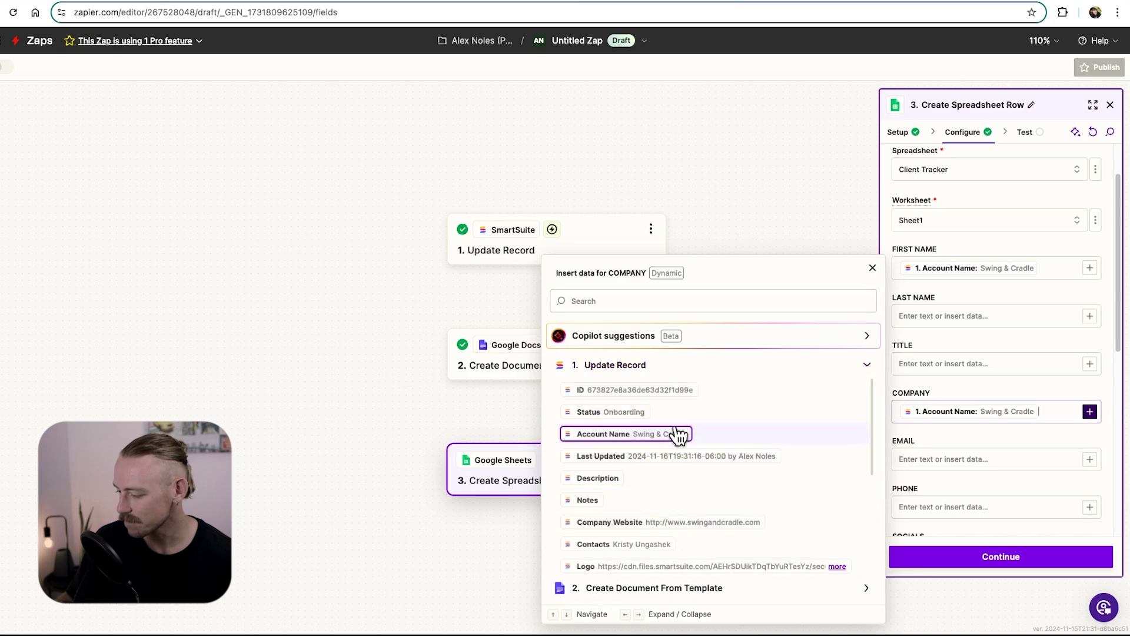
Step: Map the SmartSuite Account Owner into the SALES TEAM field
{"action": "scroll", "coordinate": [951, 436], "scroll_direction": "down", "scroll_amount": 10}
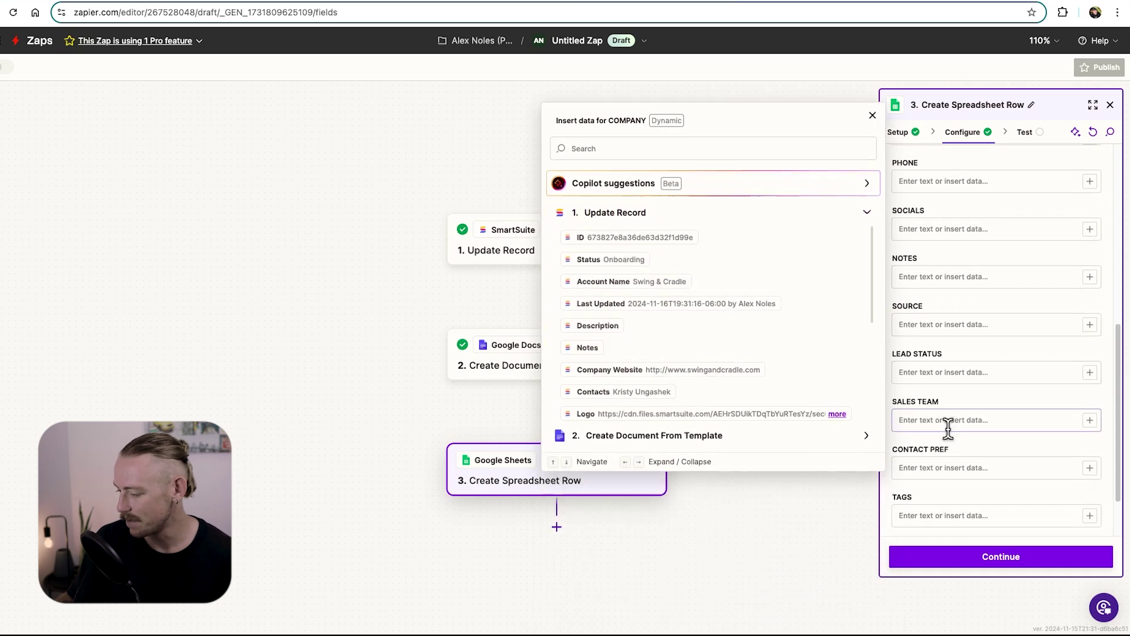
{"action": "scroll", "coordinate": [948, 429], "scroll_direction": "down", "scroll_amount": 2}
{"action": "left_click", "coordinate": [1090, 370]}
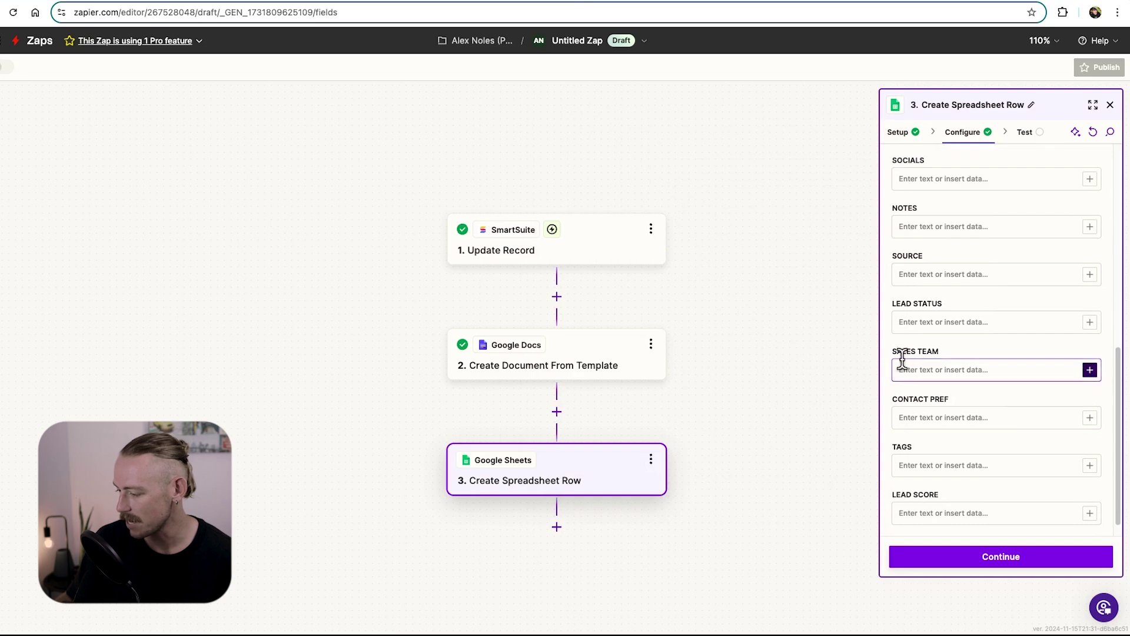
{"action": "left_click", "coordinate": [1090, 370]}
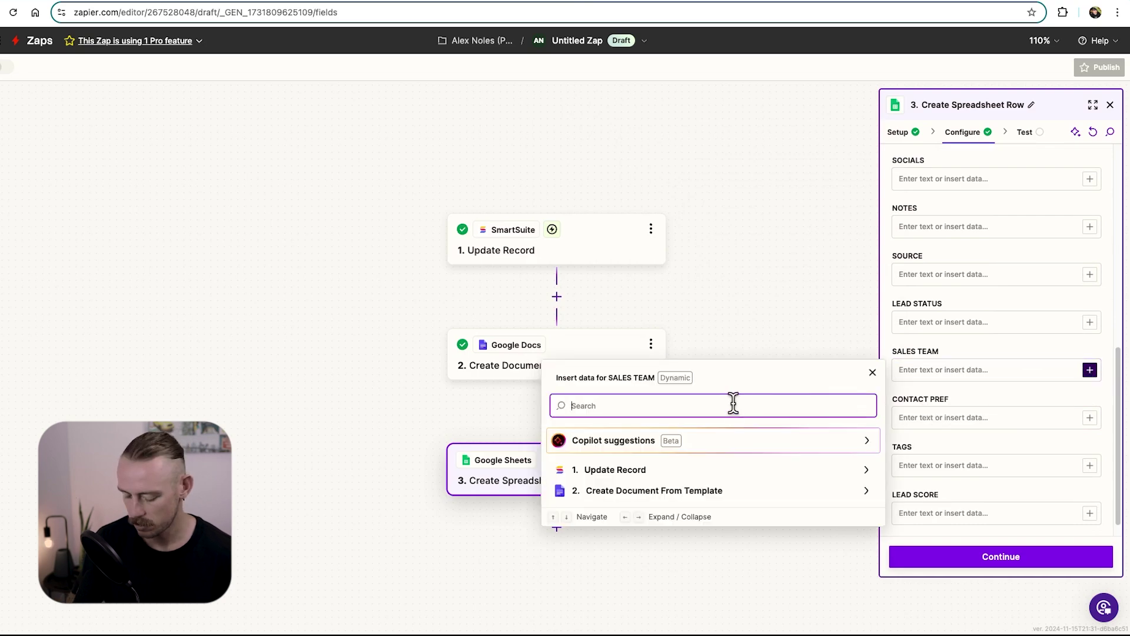
{"action": "type", "text": "account o"}
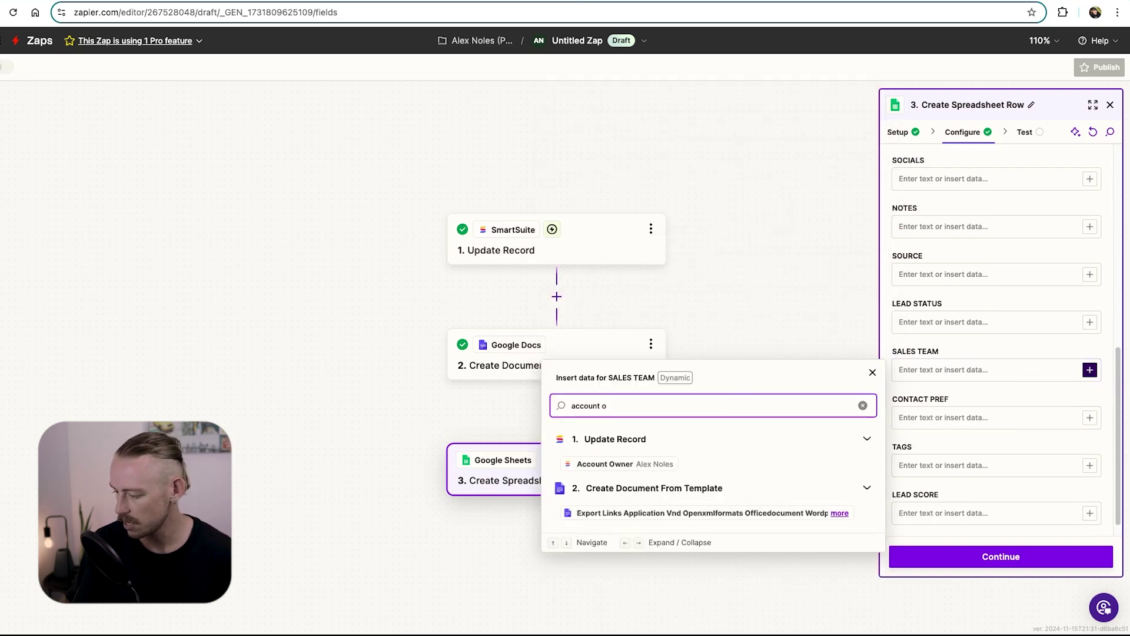
{"action": "left_click", "coordinate": [659, 467]}
{"action": "key", "text": "Tab"}
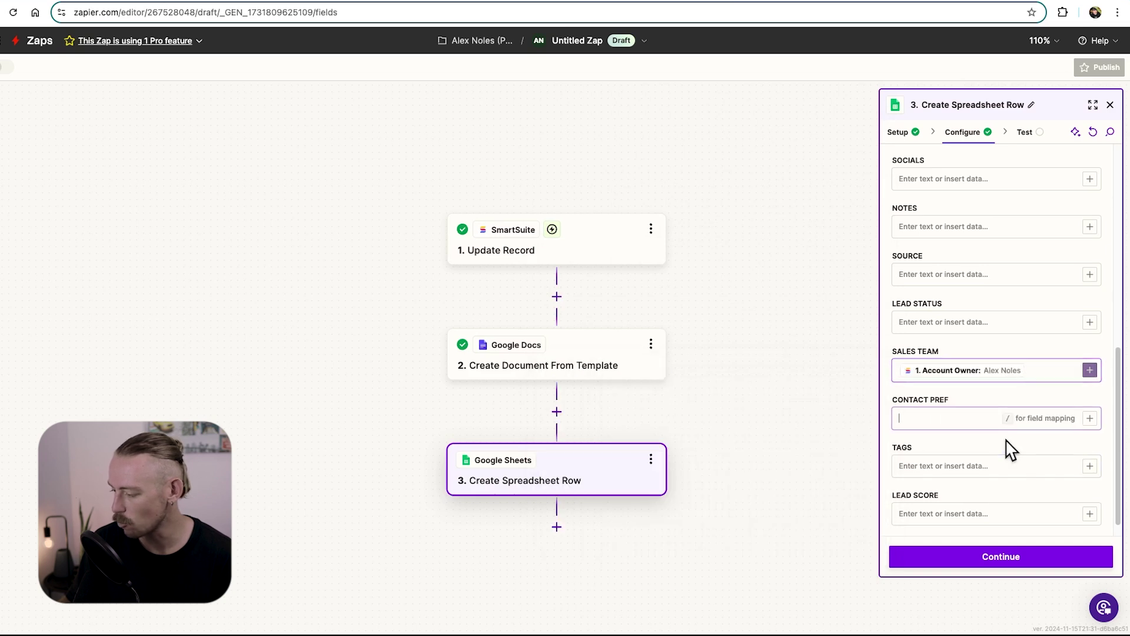
Step: Test the row step, creating row 9 with Swing & Cradle as first name and company
{"action": "scroll", "coordinate": [1011, 450], "scroll_direction": "down", "scroll_amount": 1}
{"action": "left_click", "coordinate": [1016, 560]}
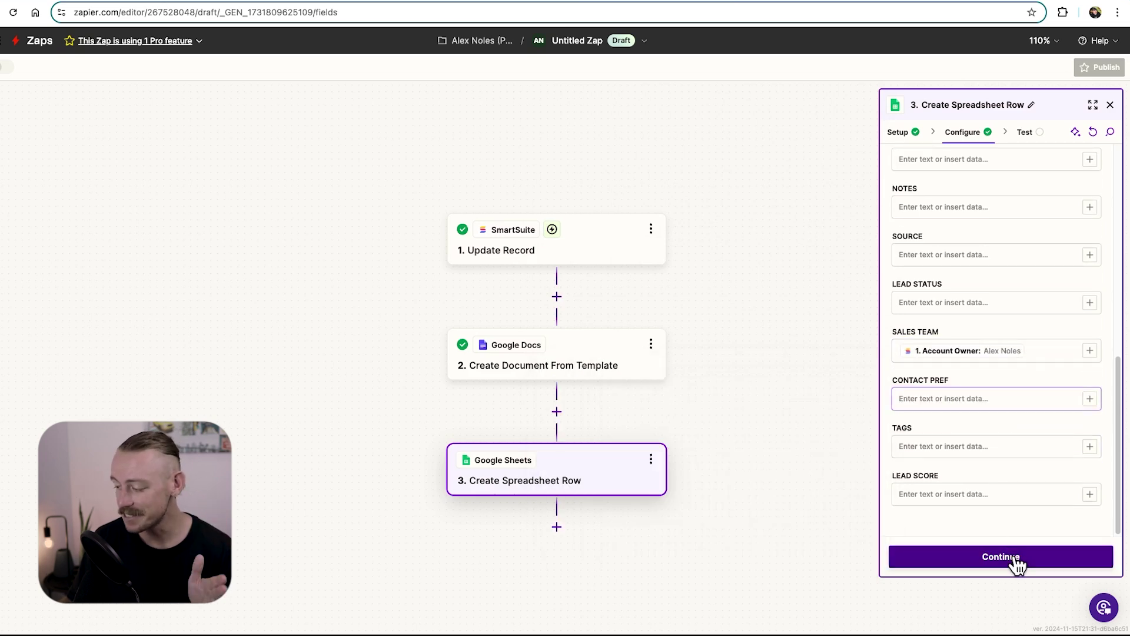
{"action": "left_click", "coordinate": [1043, 558]}
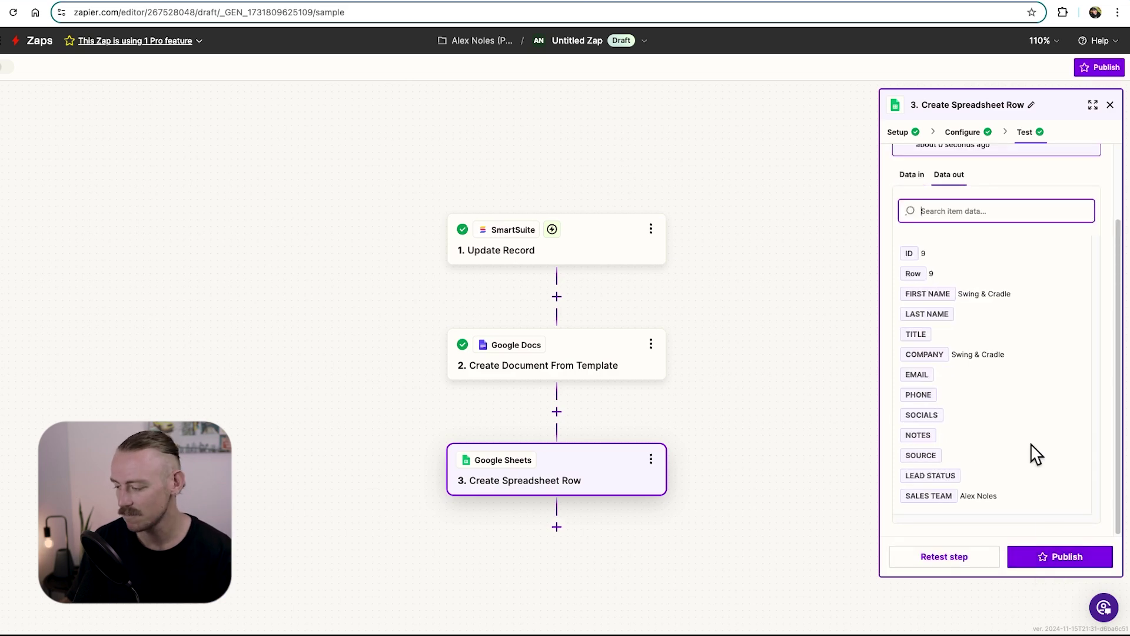
Step: Review row 9 in Client Tracker, with Swing & Cradle under FIRST NAME and COMPANY
{"action": "key", "text": "super+grave"}
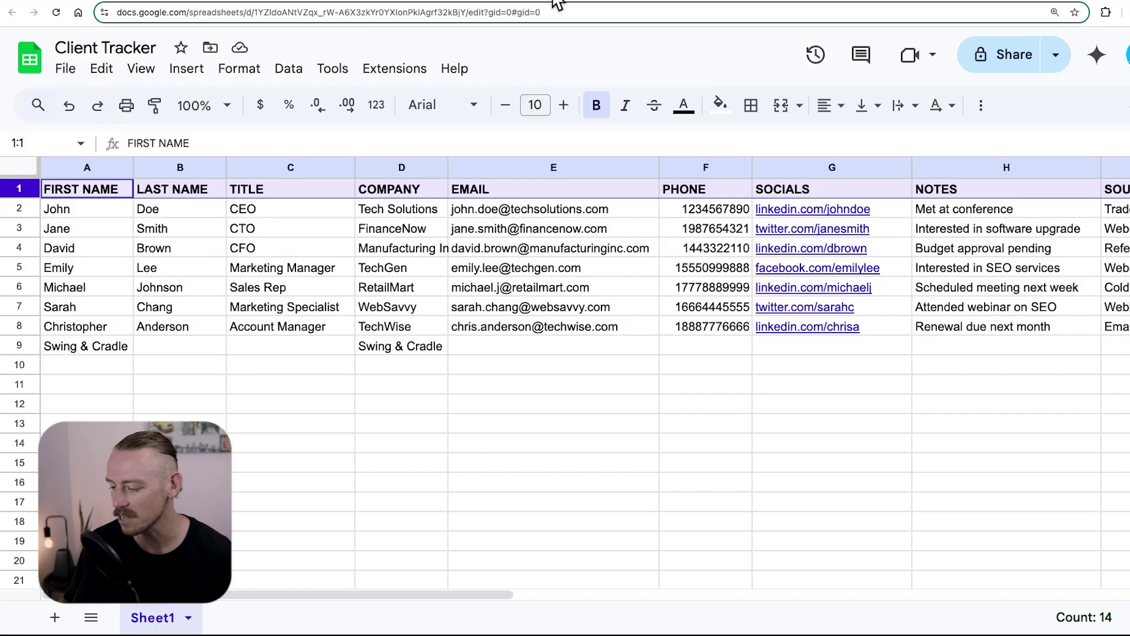
{"action": "left_click", "coordinate": [88, 346]}
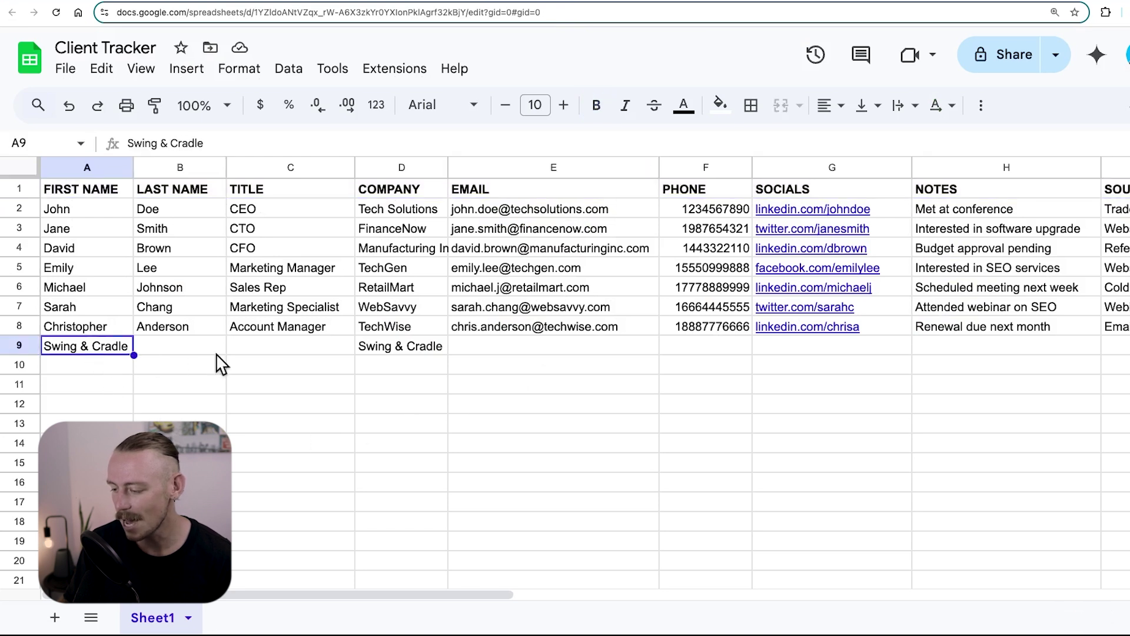
{"action": "left_click", "coordinate": [372, 352]}
{"action": "left_click", "coordinate": [706, 347]}
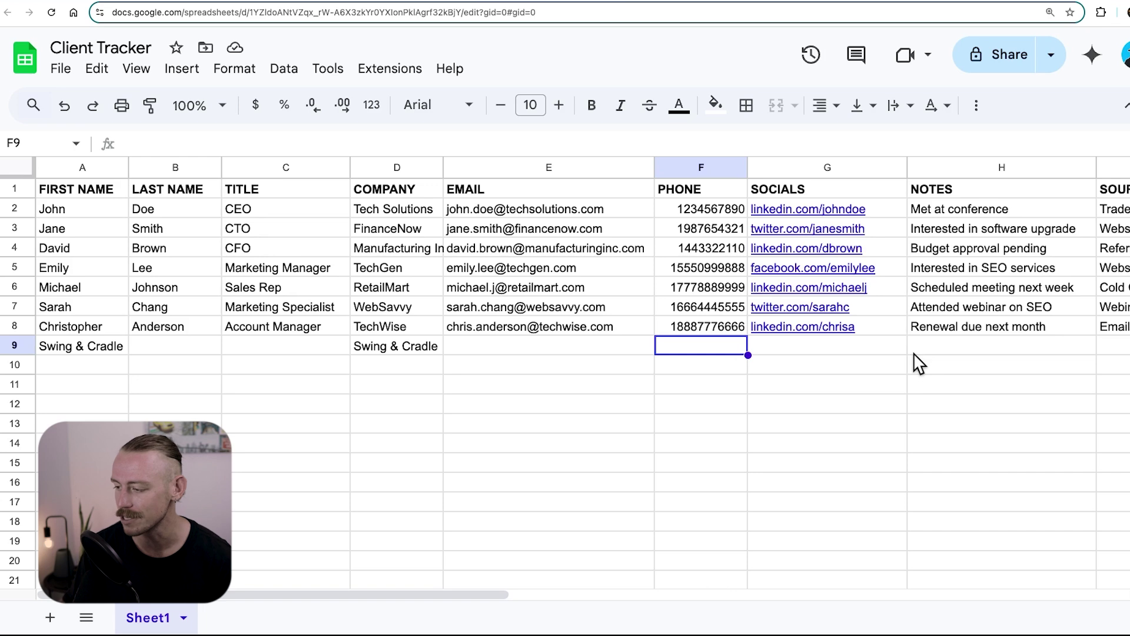
Step: Open [TEMPLATE] Client Presentation from the Clients folder and select its {{company}} title placeholder
{"action": "left_click", "coordinate": [115, 1]}
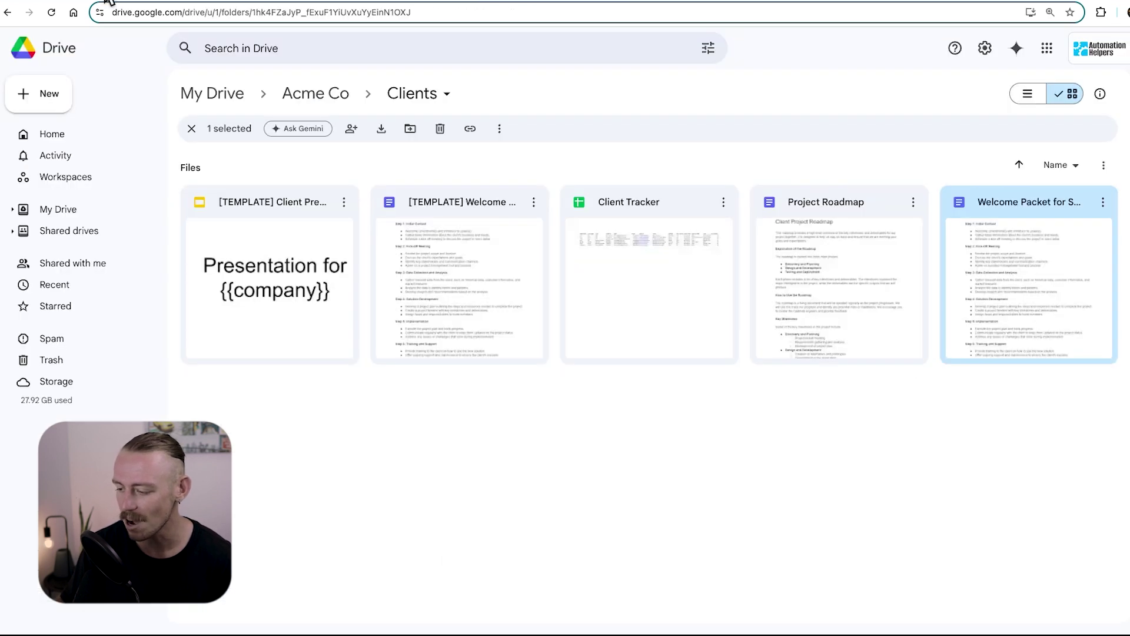
{"action": "double_click", "coordinate": [313, 298]}
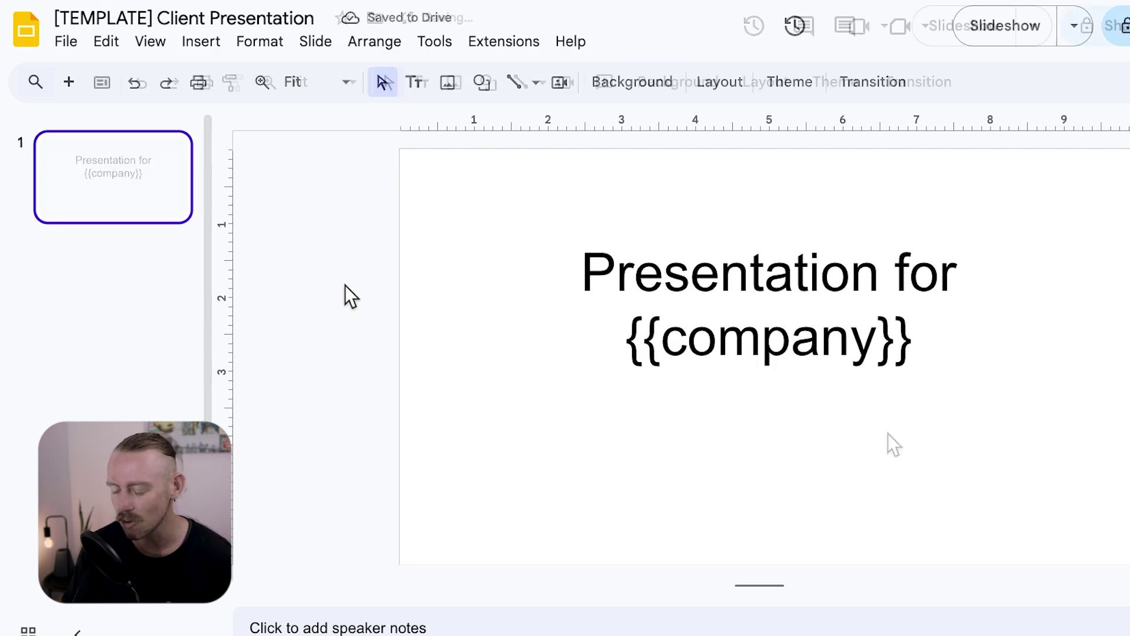
{"action": "left_click", "coordinate": [987, 283]}
{"action": "left_click_drag", "start_coordinate": [919, 277], "coordinate": [595, 285]}
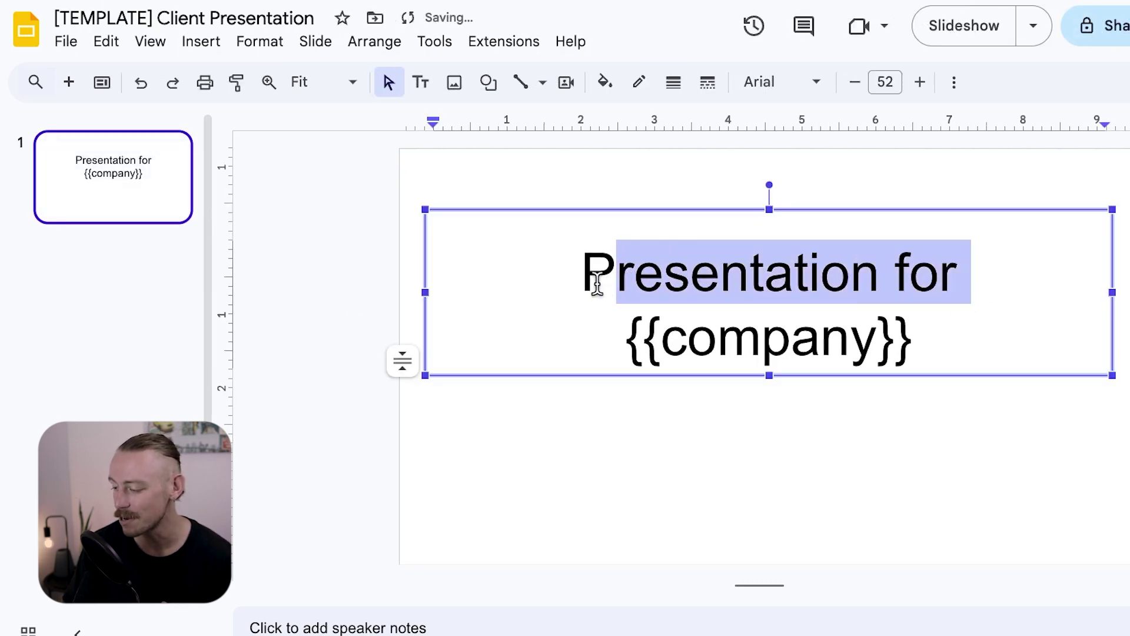
{"action": "left_click", "coordinate": [840, 358]}
{"action": "left_click_drag", "start_coordinate": [918, 348], "coordinate": [612, 349]}
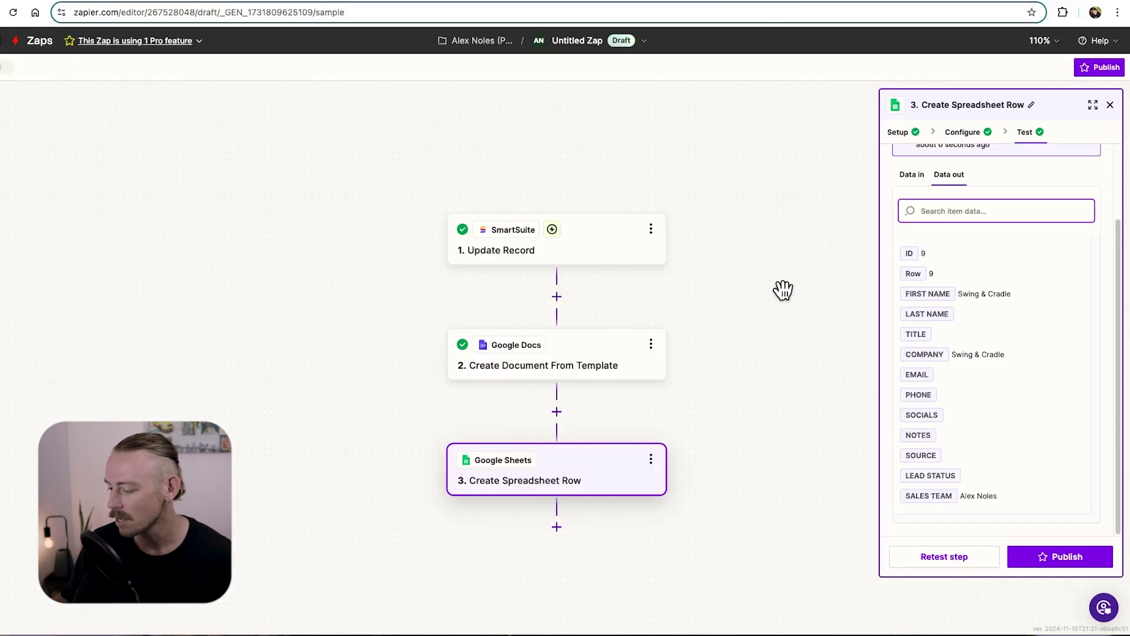
Step: Add a Google Slides step after the row step using Create Presentation From Template
{"action": "scroll", "coordinate": [683, 424], "scroll_direction": "down", "scroll_amount": 2}
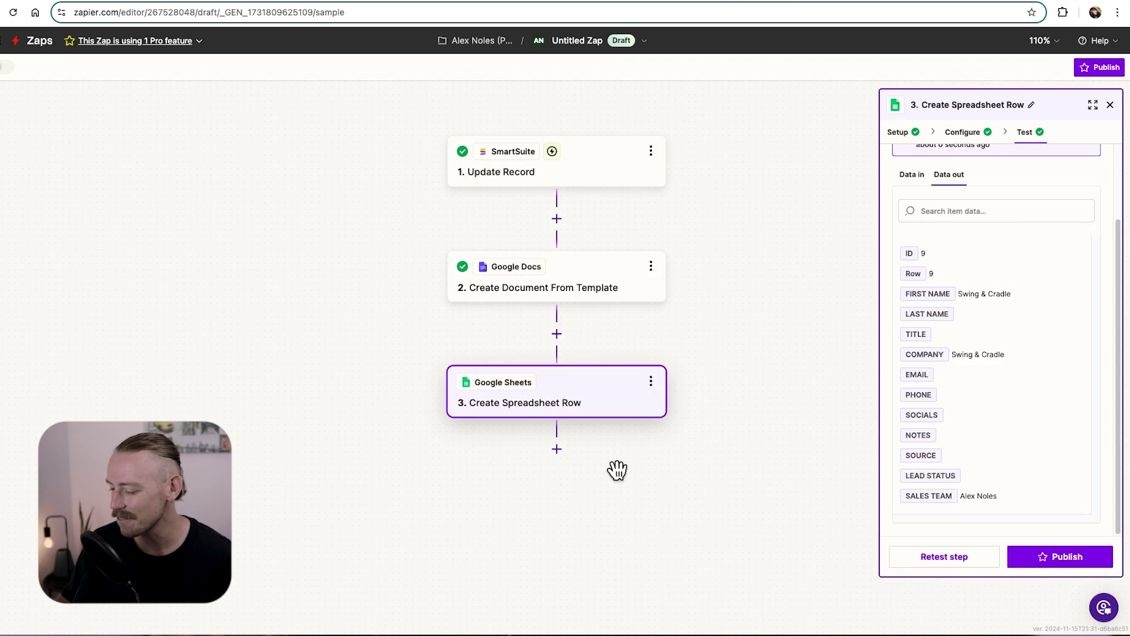
{"action": "left_click", "coordinate": [557, 449]}
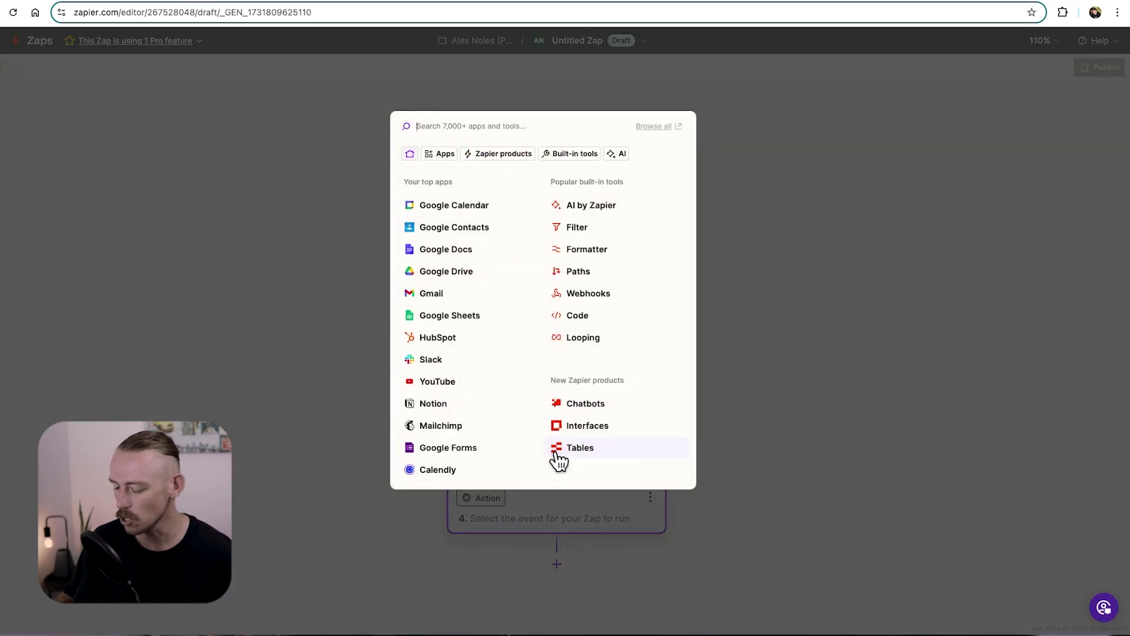
{"action": "type", "text": "google slides"}
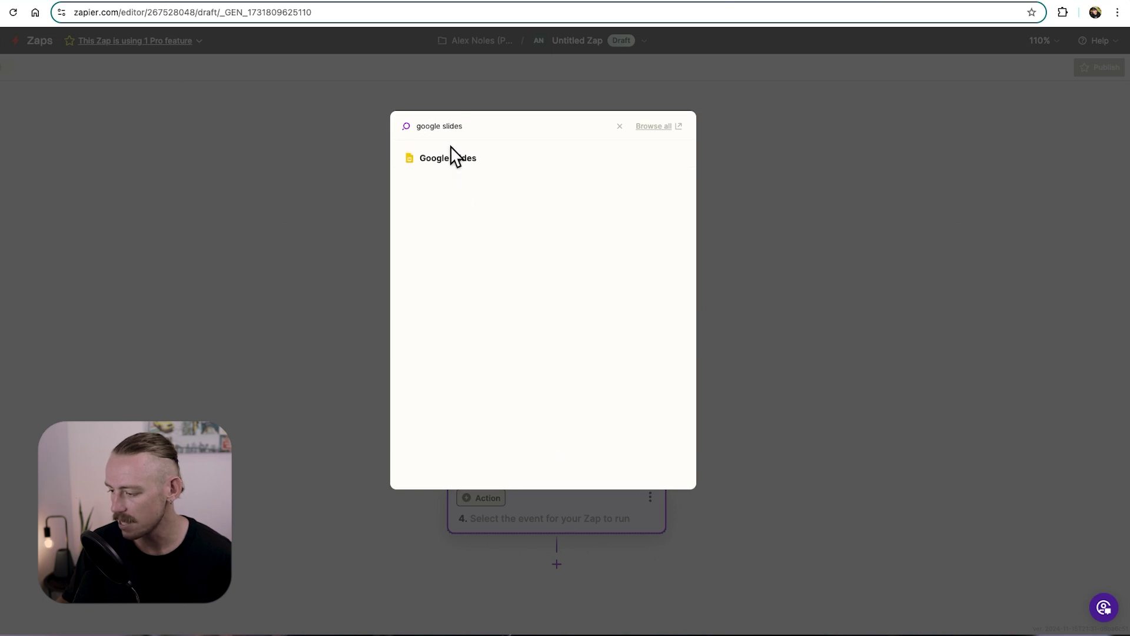
{"action": "left_click", "coordinate": [454, 157]}
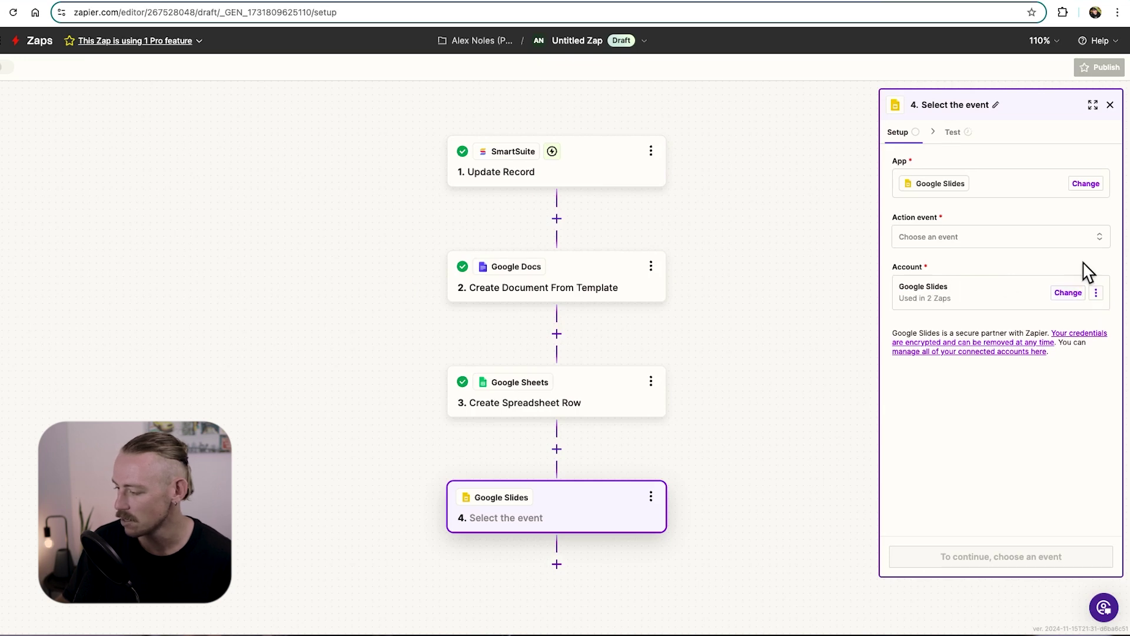
{"action": "left_click", "coordinate": [1019, 242]}
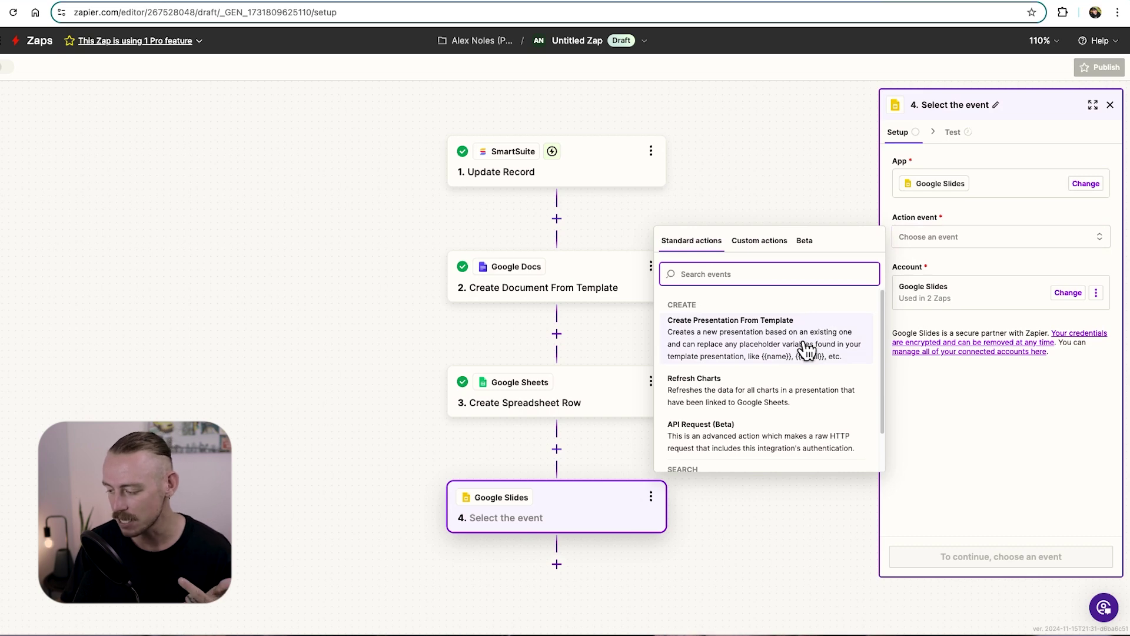
{"action": "left_click", "coordinate": [806, 351]}
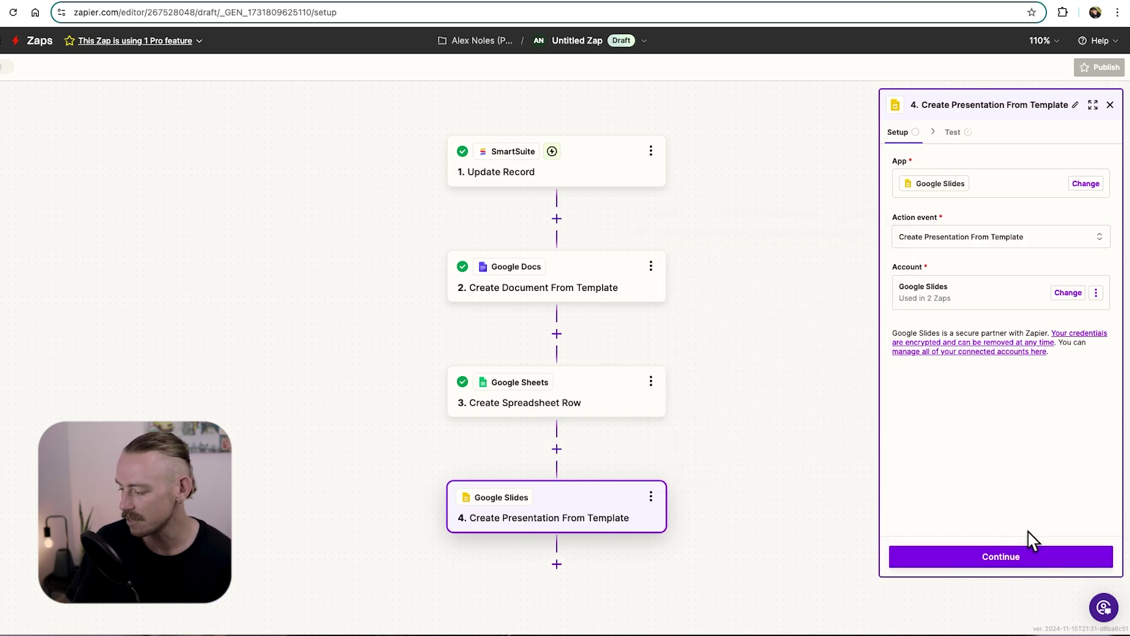
{"action": "left_click", "coordinate": [1041, 560]}
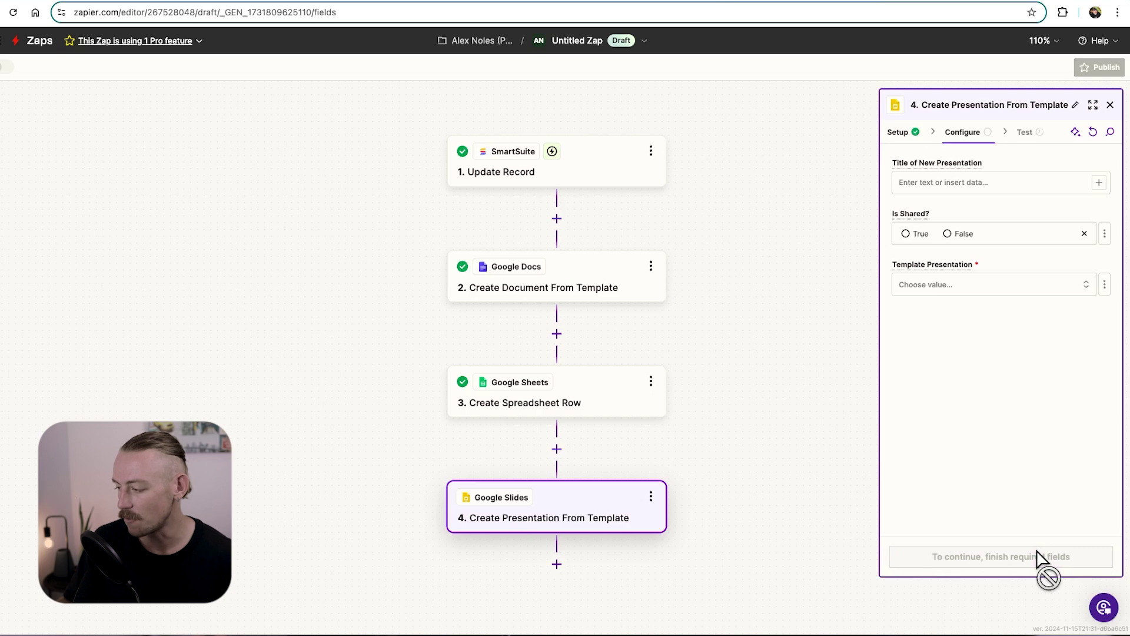
Step: Title the presentation 'Presentation for' plus the Account Name, and set Is Shared? to True
{"action": "left_click", "coordinate": [994, 183]}
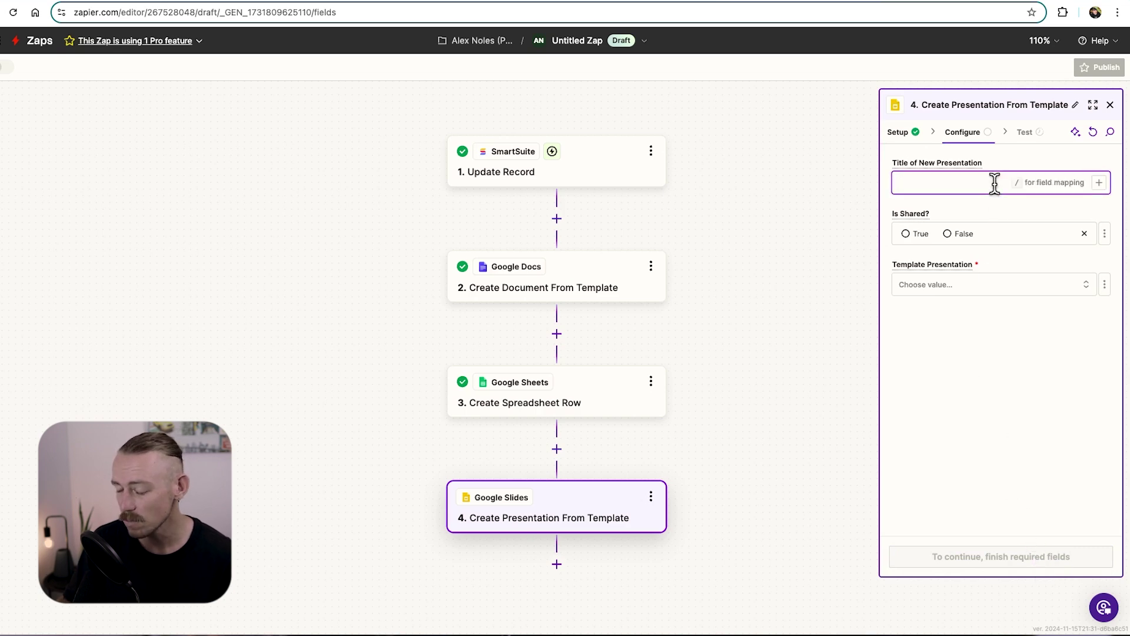
{"action": "type", "text": "Presentation for"}
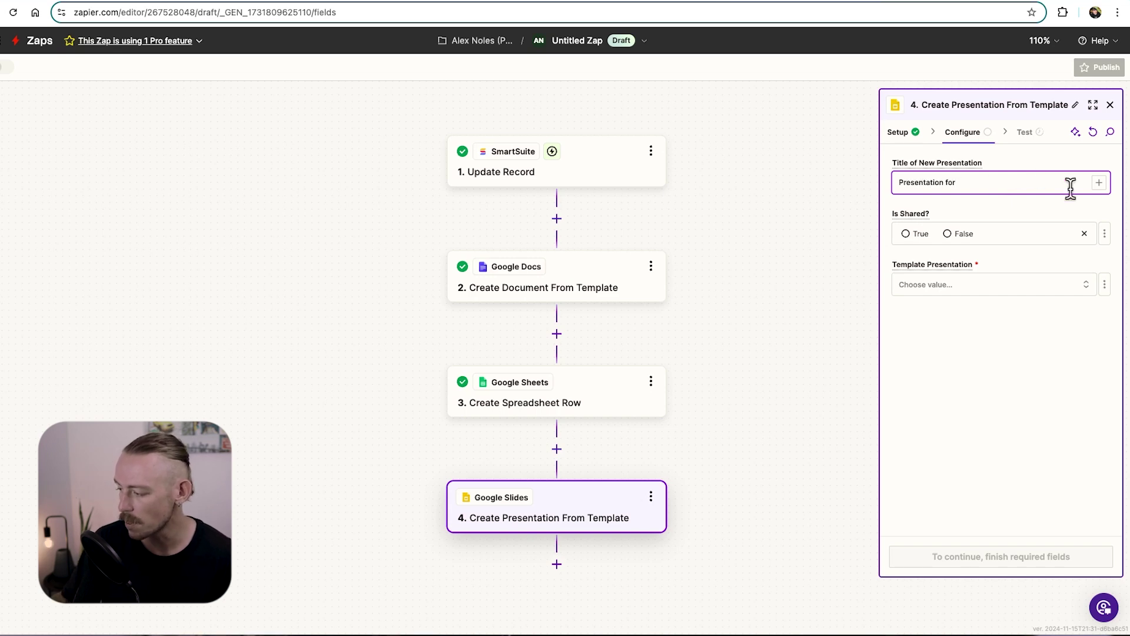
{"action": "left_click", "coordinate": [1098, 183]}
{"action": "left_click", "coordinate": [722, 288]}
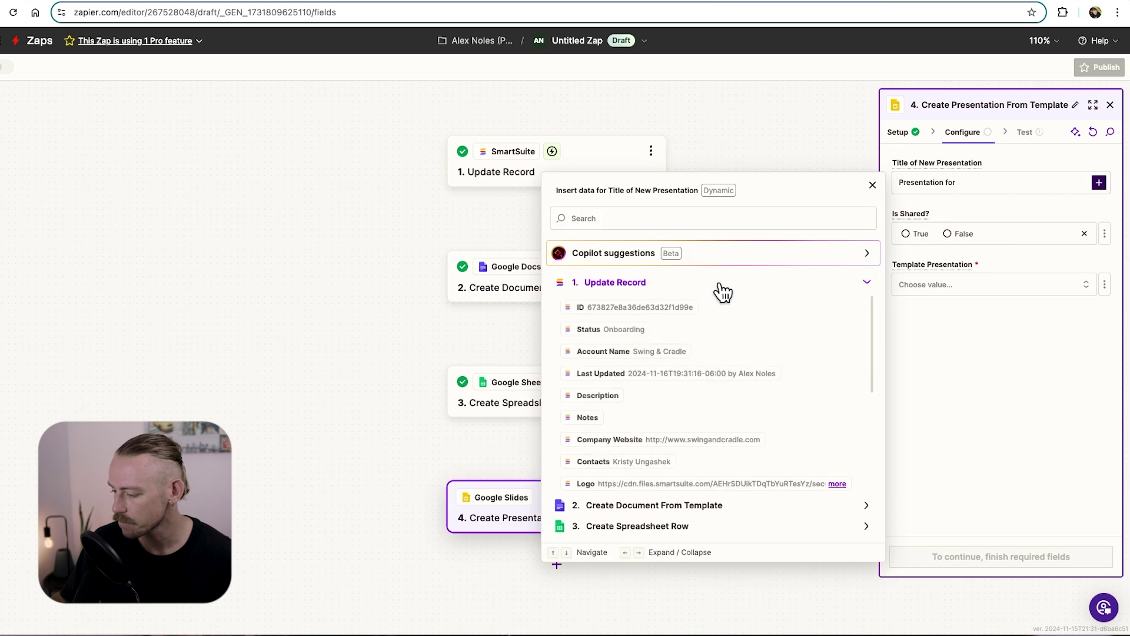
{"action": "left_click", "coordinate": [647, 351]}
{"action": "left_click", "coordinate": [954, 344]}
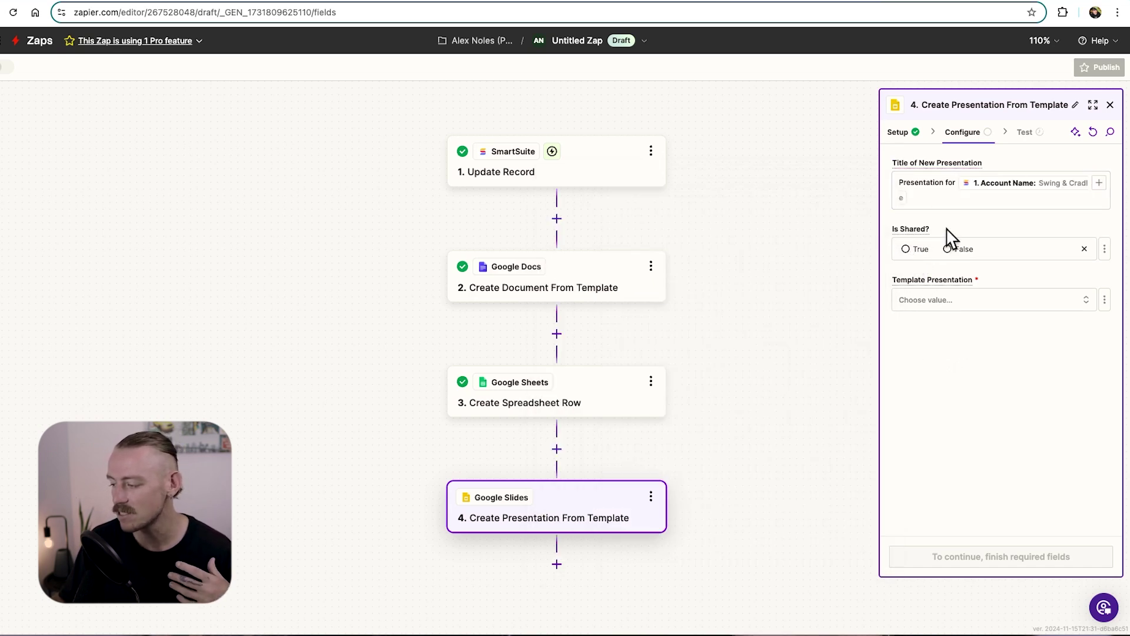
{"action": "left_click", "coordinate": [908, 250]}
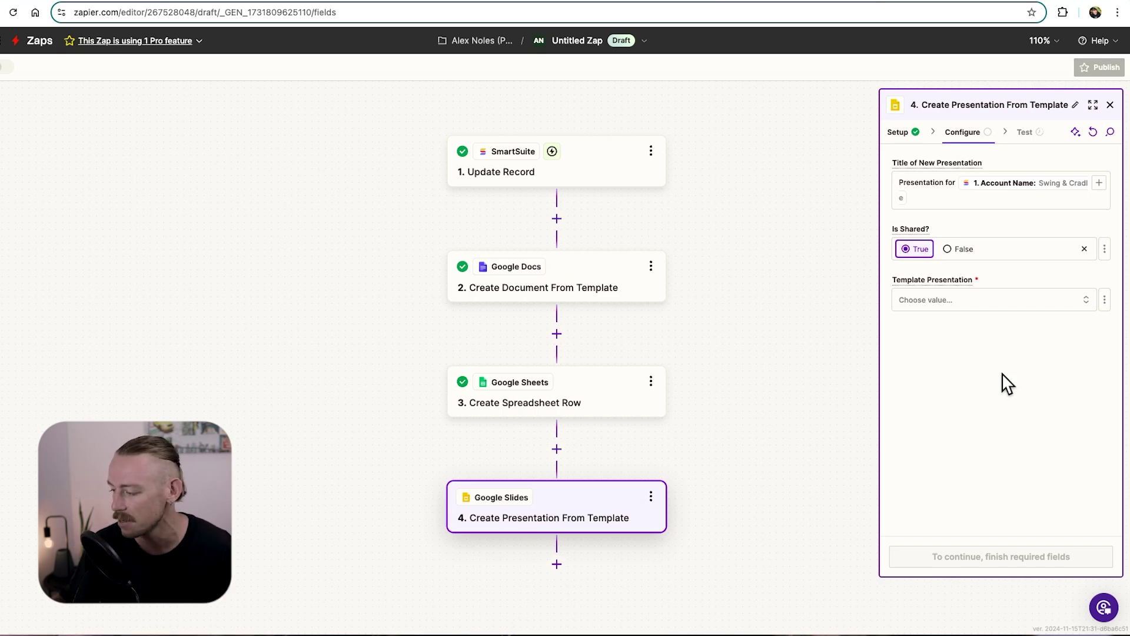
{"action": "left_click", "coordinate": [988, 302]}
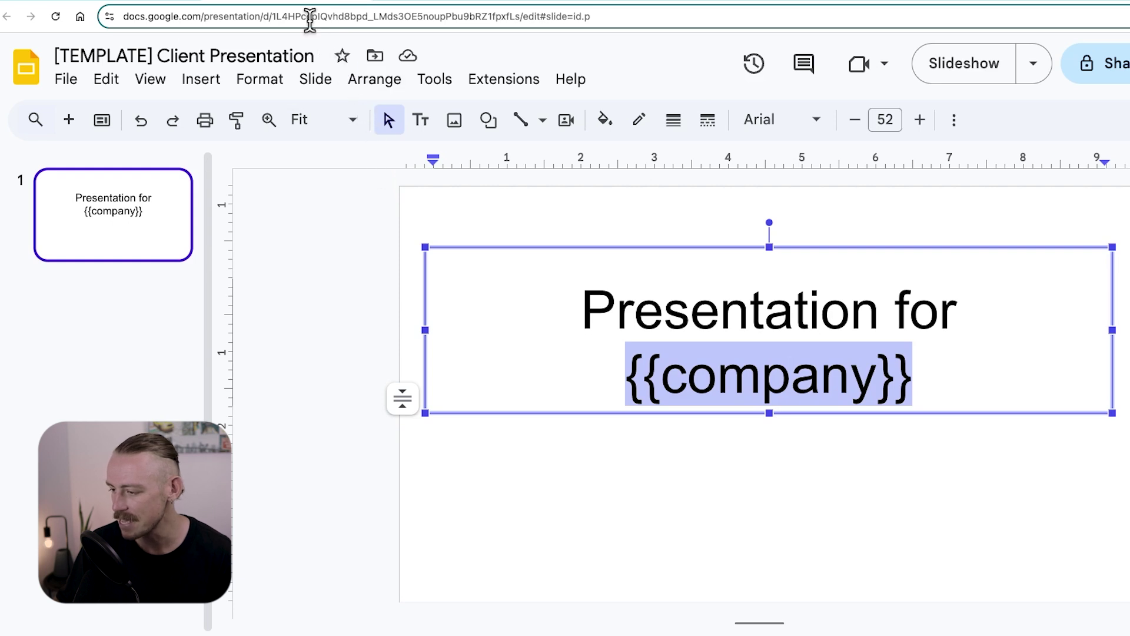
Step: Choose [TEMPLATE] Client Presentation as the Template Presentation, matching its ID
{"action": "left_click", "coordinate": [309, 18]}
{"action": "left_click", "coordinate": [301, 17]}
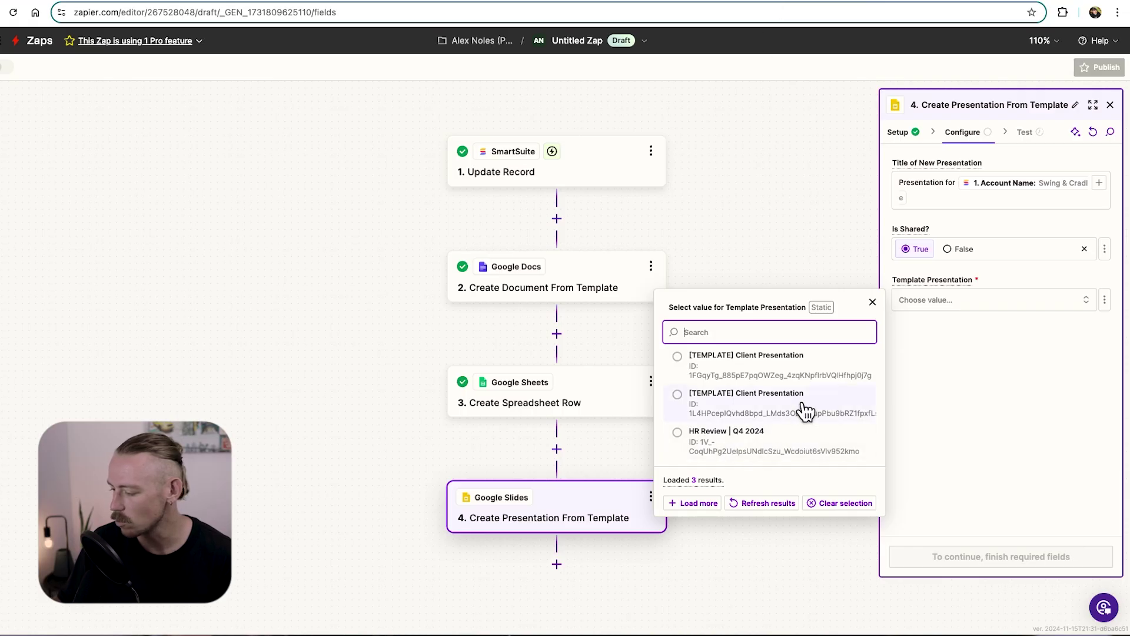
{"action": "left_click", "coordinate": [806, 410]}
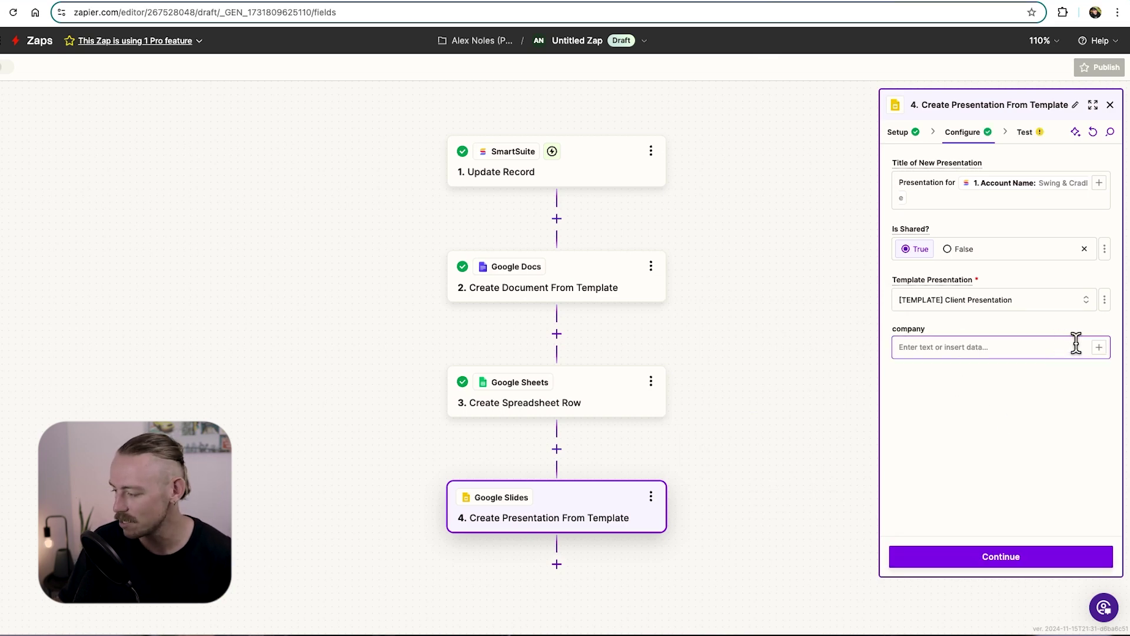
Step: Map company to the trigger's Account Name and run the Slides step test
{"action": "left_click", "coordinate": [1098, 348]}
{"action": "left_click", "coordinate": [721, 446]}
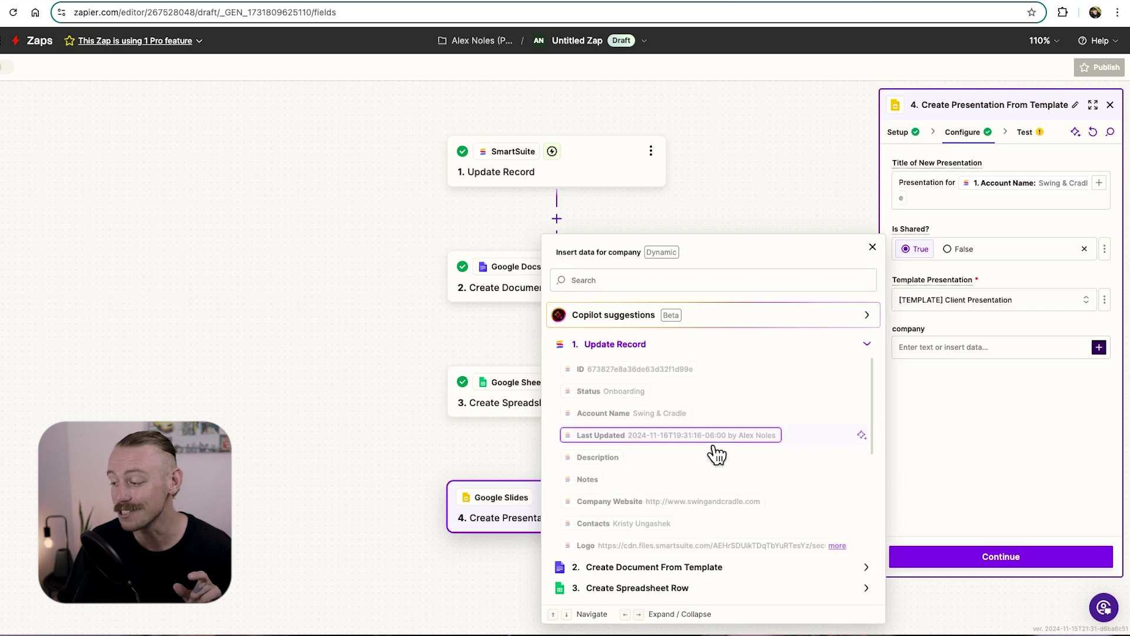
{"action": "left_click", "coordinate": [665, 416]}
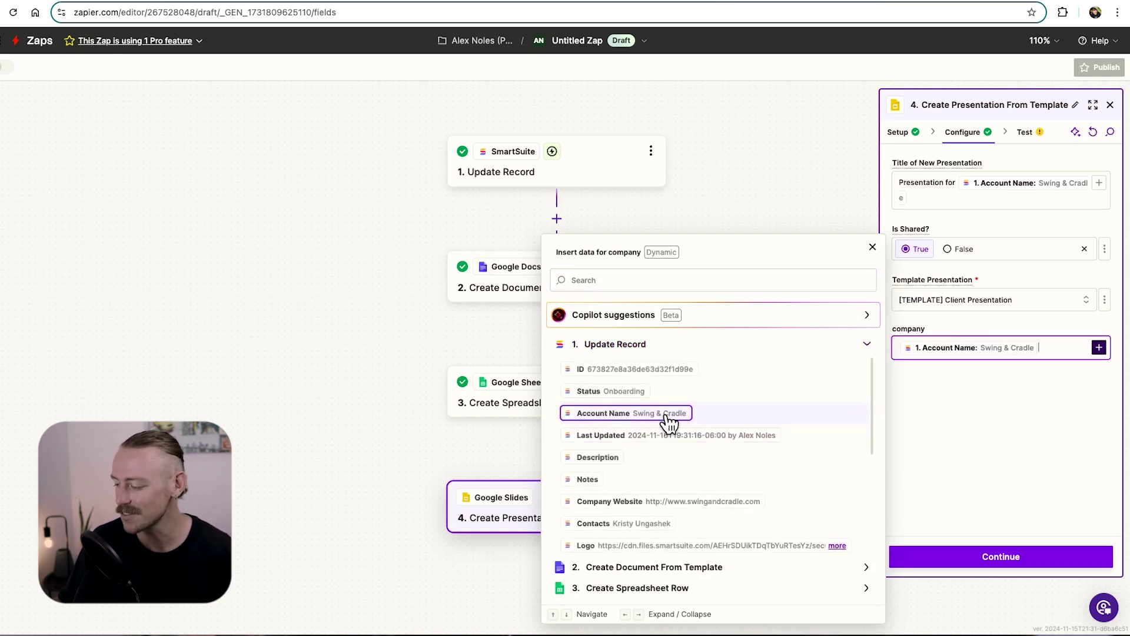
{"action": "left_click", "coordinate": [1038, 557]}
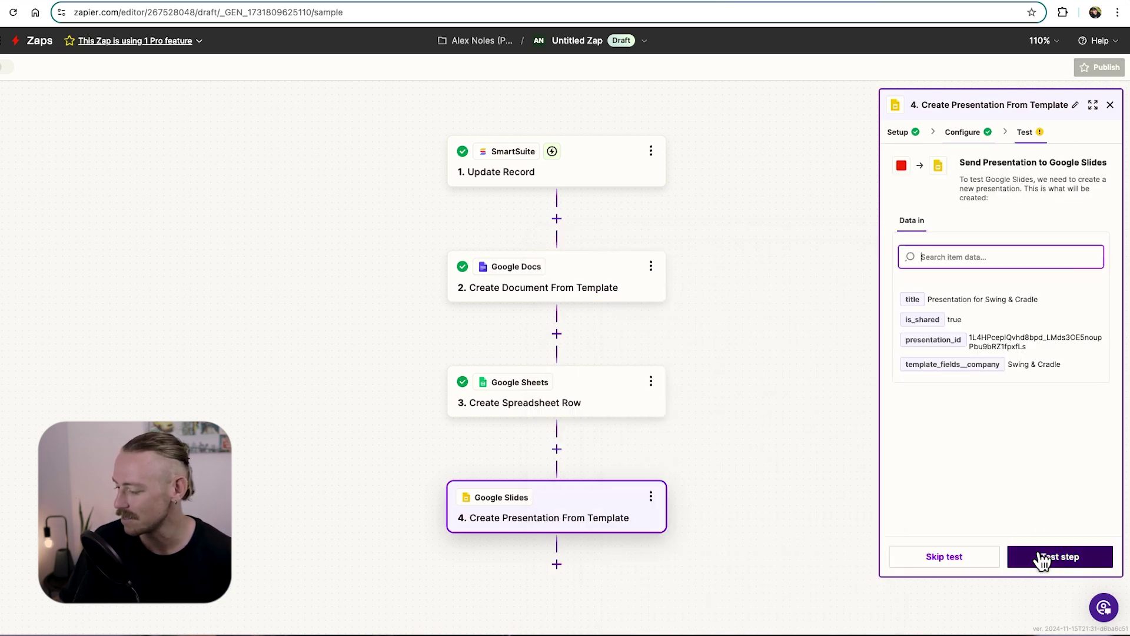
{"action": "left_click", "coordinate": [1068, 561]}
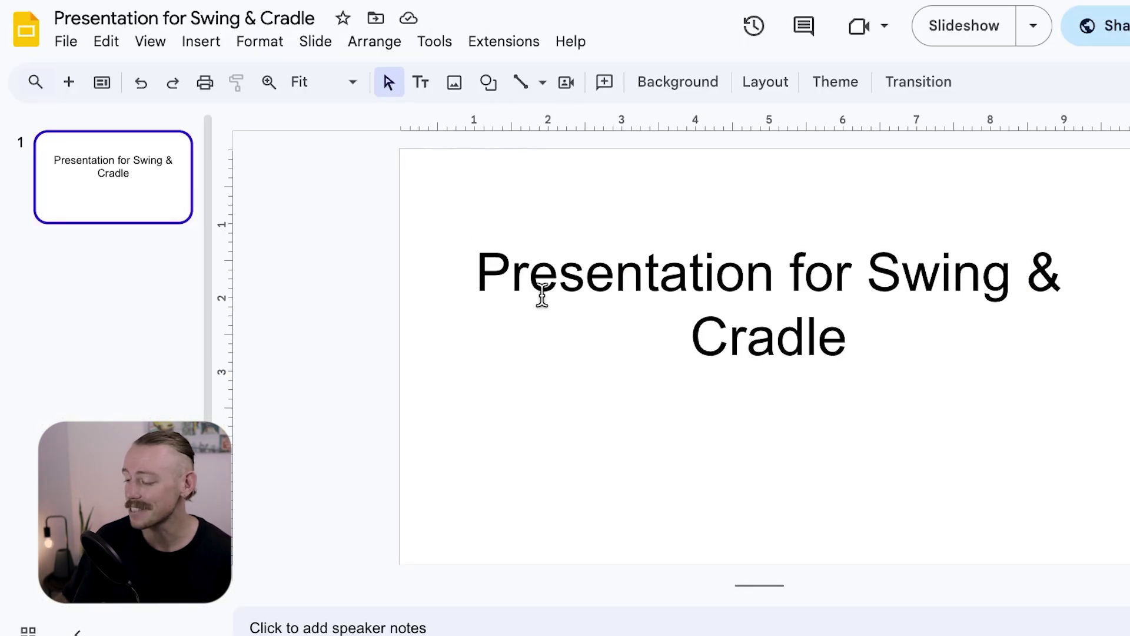
Step: Select the generated slide title to confirm it reads 'Presentation for Swing & Cradle'
{"action": "left_click_drag", "start_coordinate": [889, 341], "coordinate": [470, 253]}
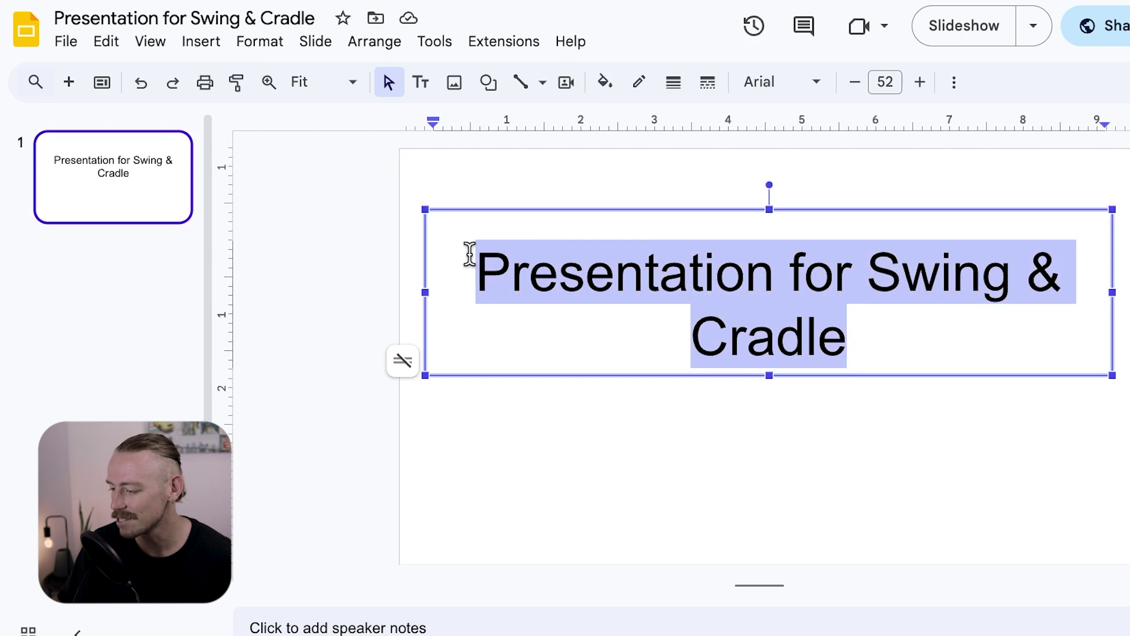